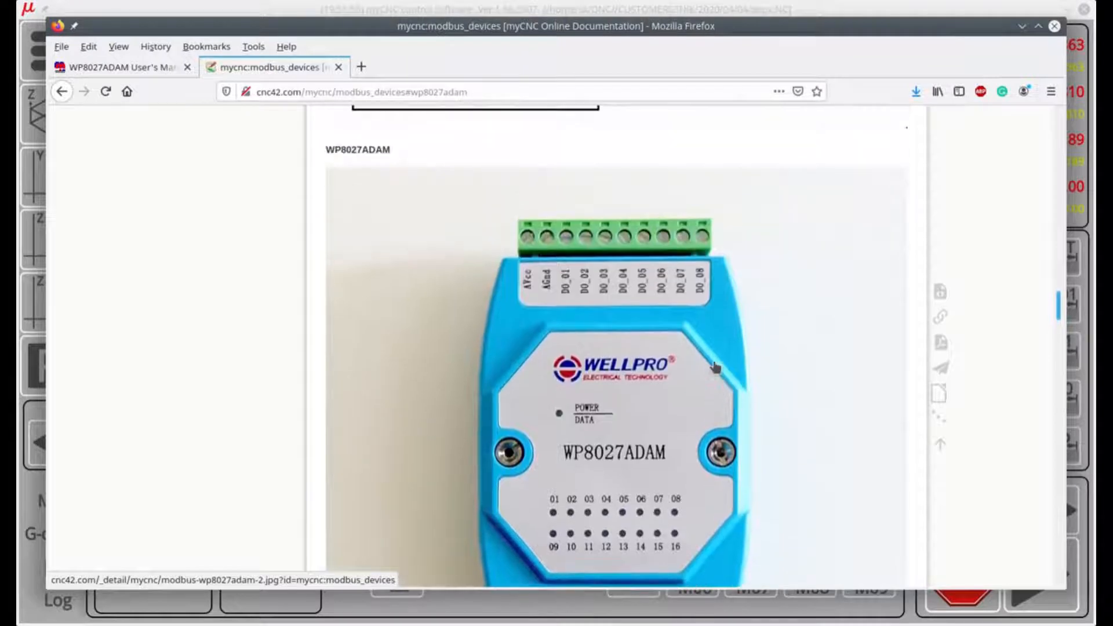
Examine the WP8027ADAM device photo, its terminals and its digital outputs wiring diagram in the Modbus devices documentation.
scroll(716, 368, up, 3)
scroll(715, 368, down, 3)
scroll(715, 367, down, 7)
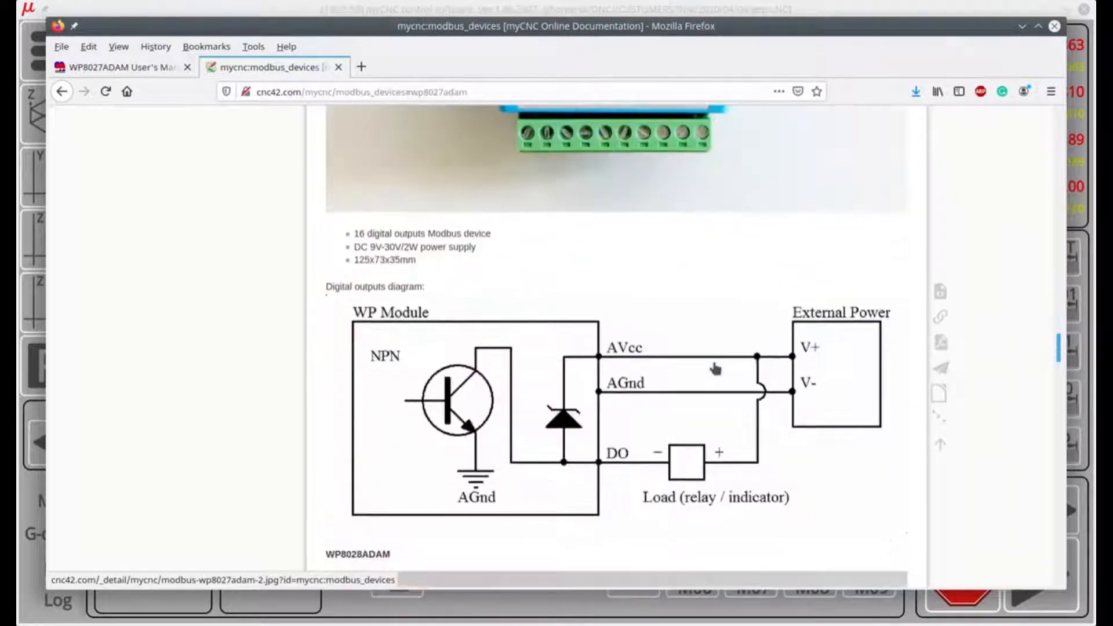
scroll(715, 368, up, 6)
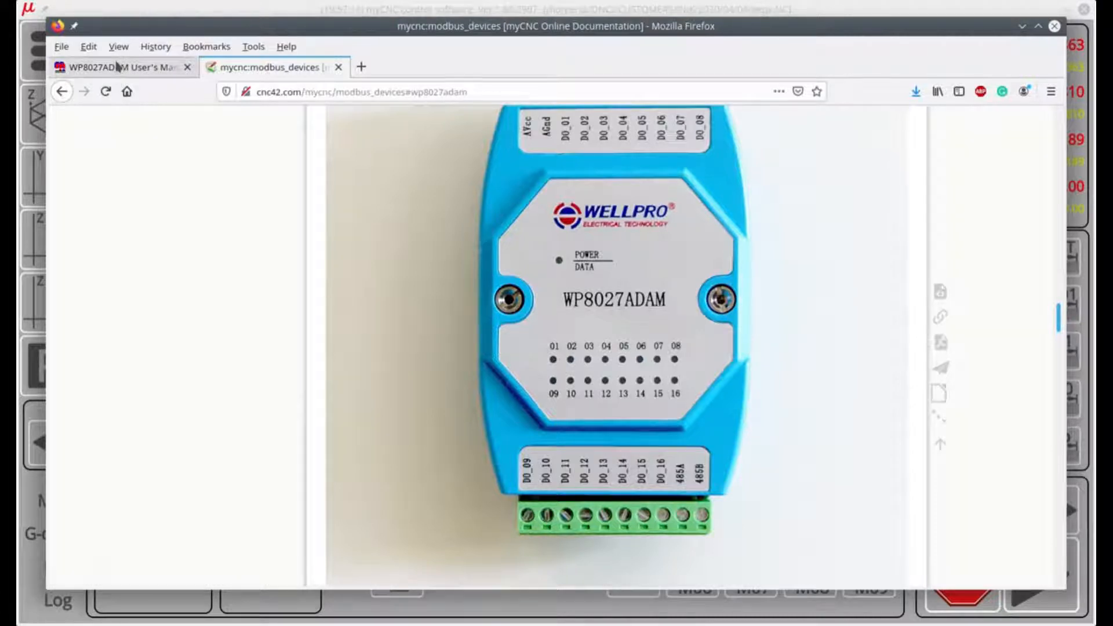
Open the WP8027ADAM user's manual and examine the default communication parameters and the commands for several and single digital outputs.
click(132, 69)
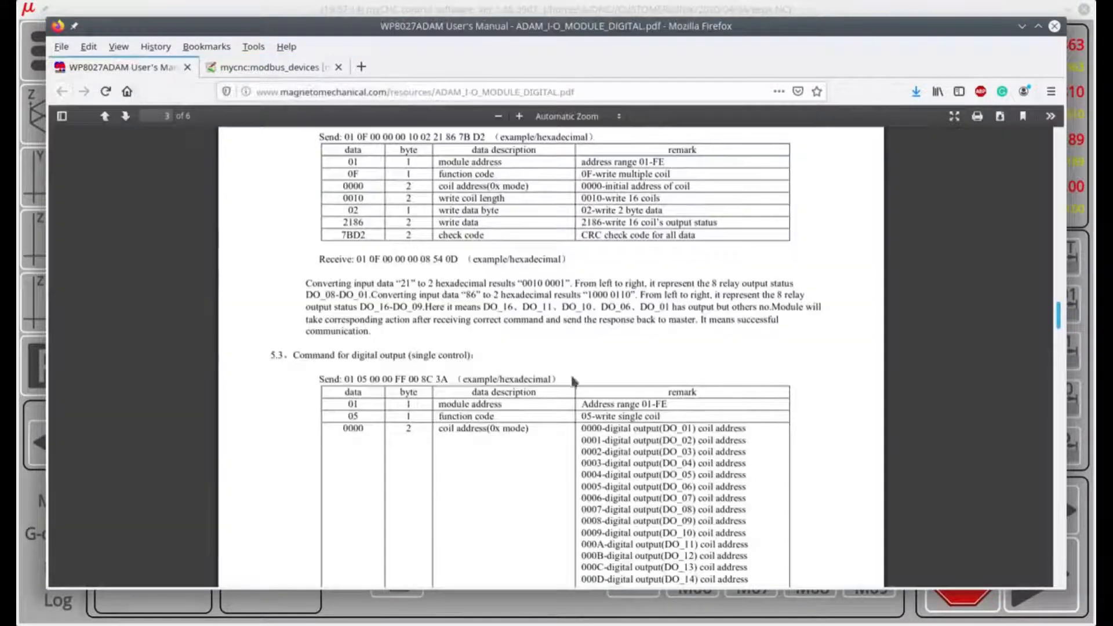
scroll(578, 353, up, 3)
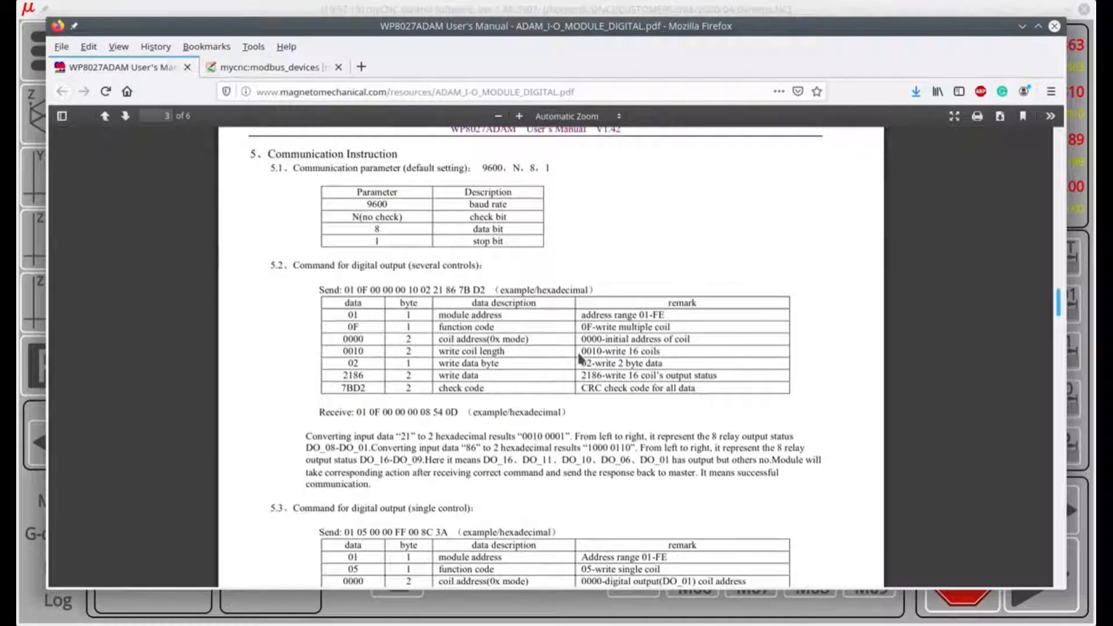
scroll(580, 357, up, 3)
scroll(578, 354, up, 8)
scroll(579, 354, down, 10)
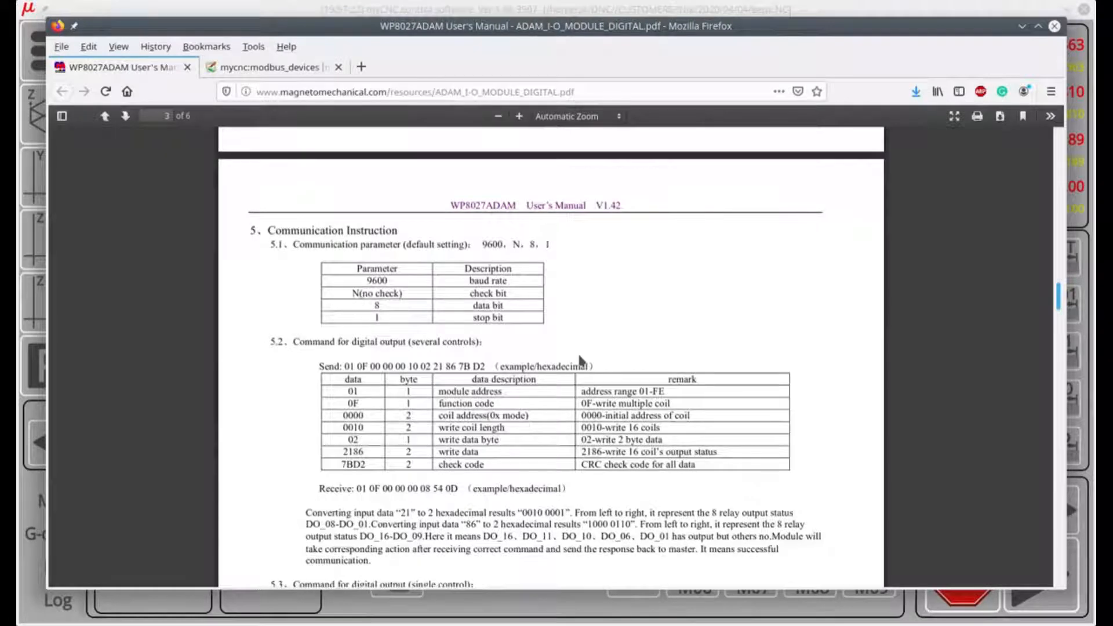
scroll(580, 360, down, 5)
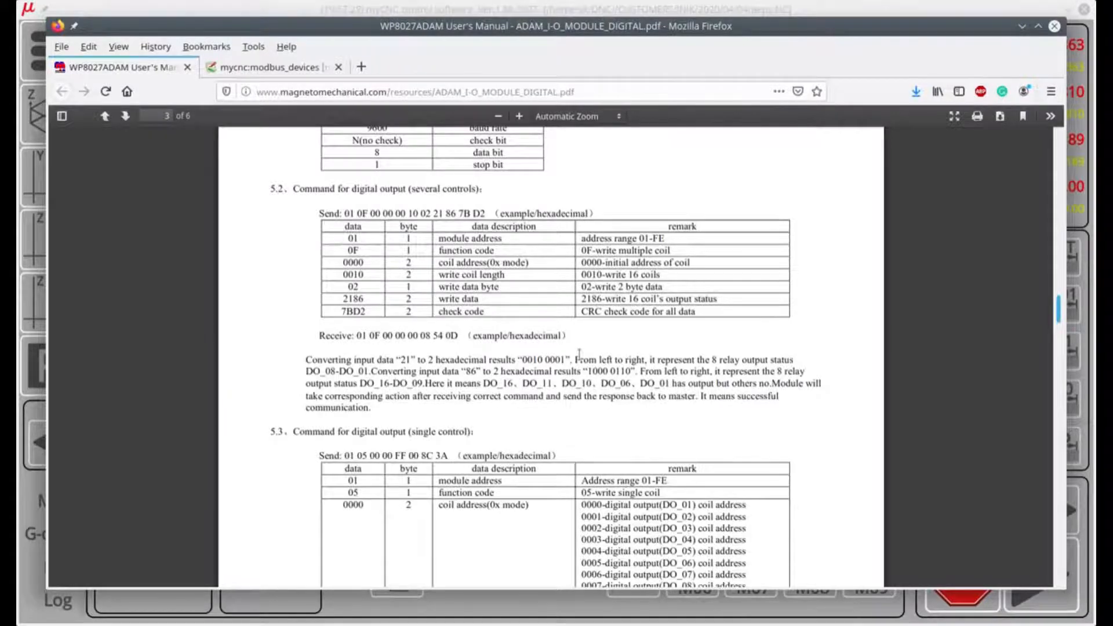
scroll(326, 298, up, 6)
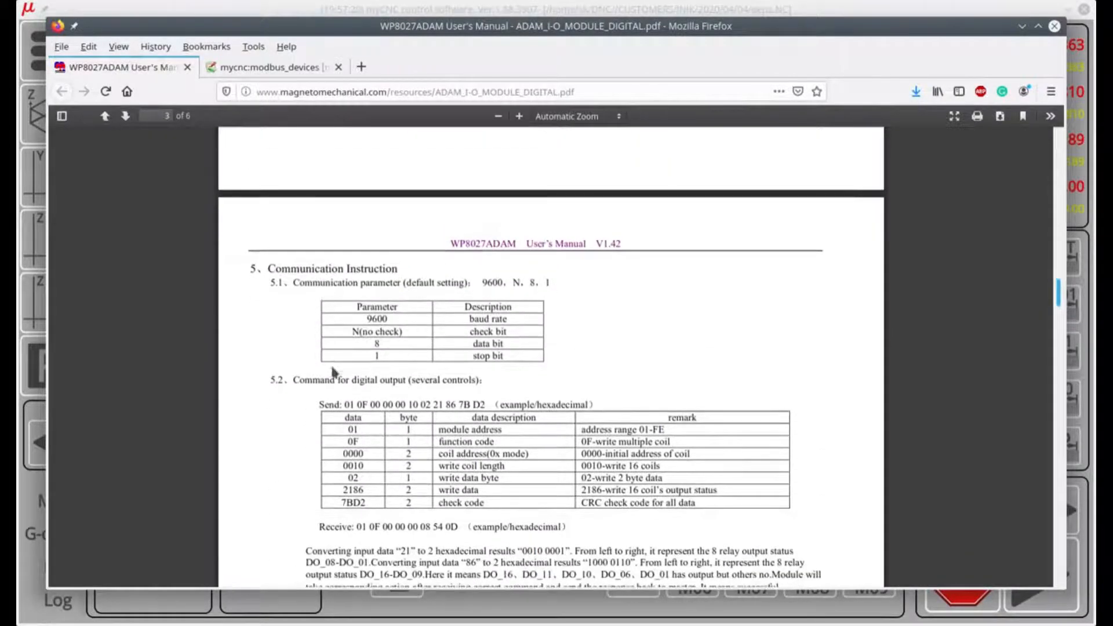
scroll(333, 386, down, 13)
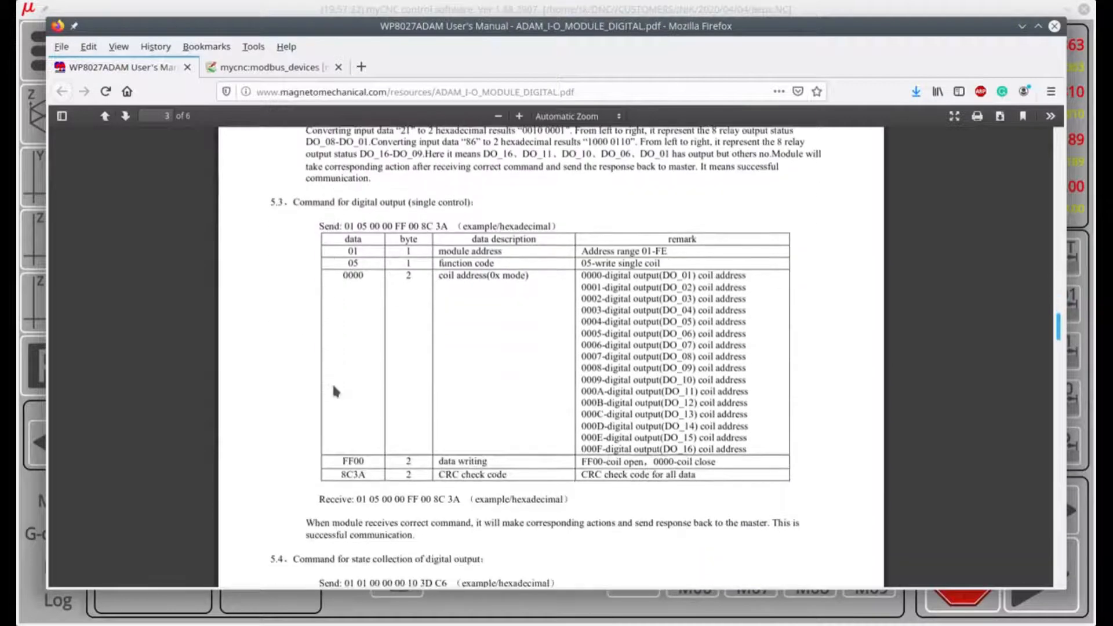
scroll(301, 208, up, 6)
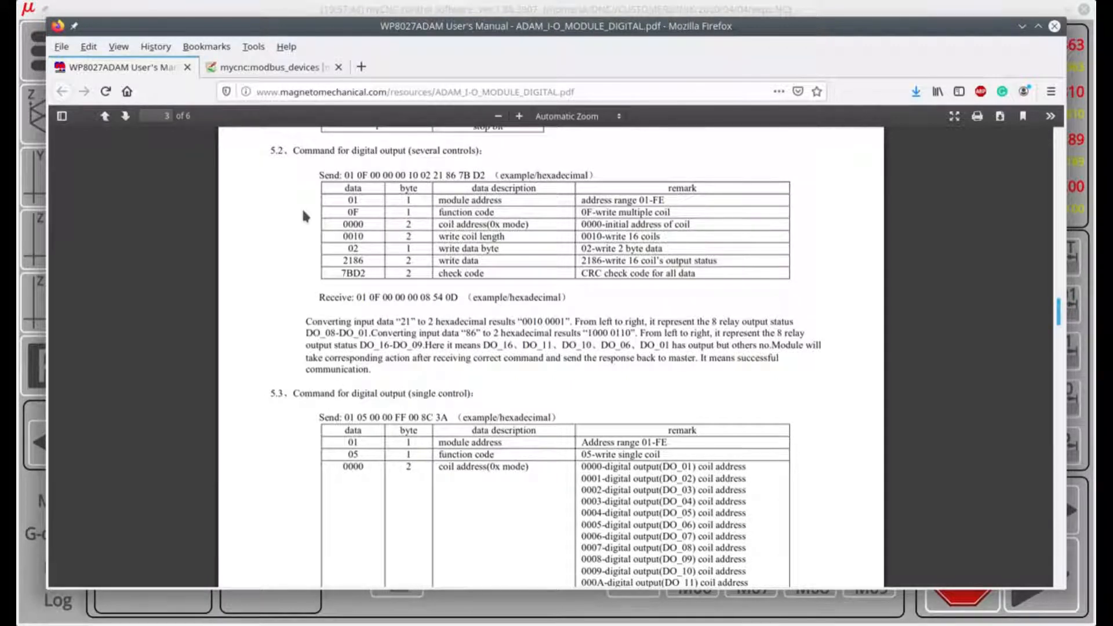
Examine the module address setting command in section 5.5, including its function code, register address and data range.
scroll(303, 216, down, 10)
scroll(303, 216, down, 10)
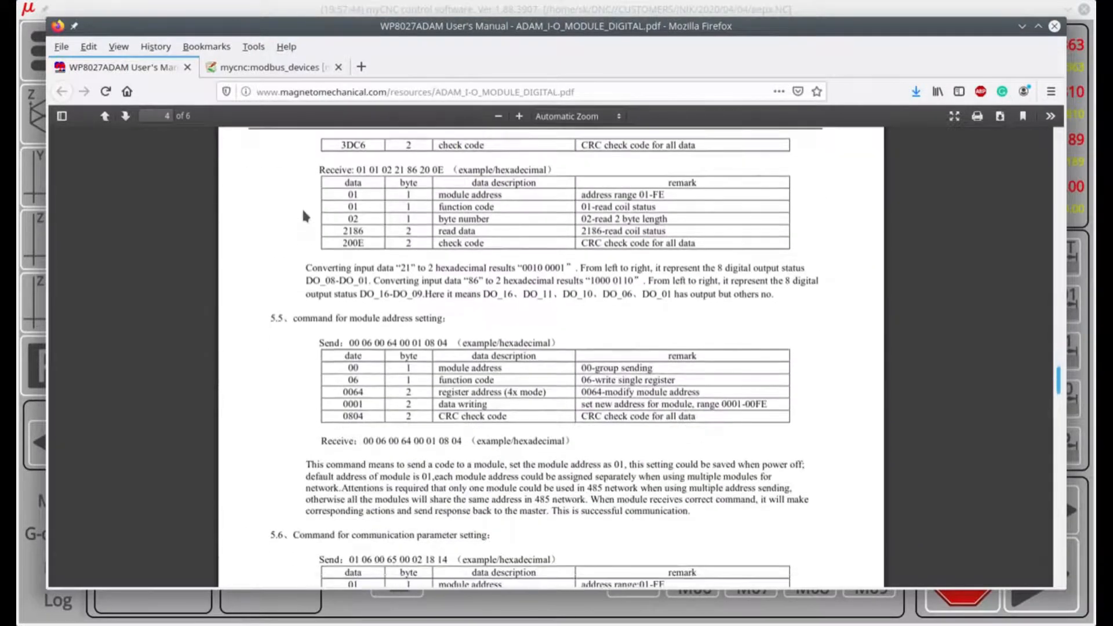
scroll(303, 216, up, 3)
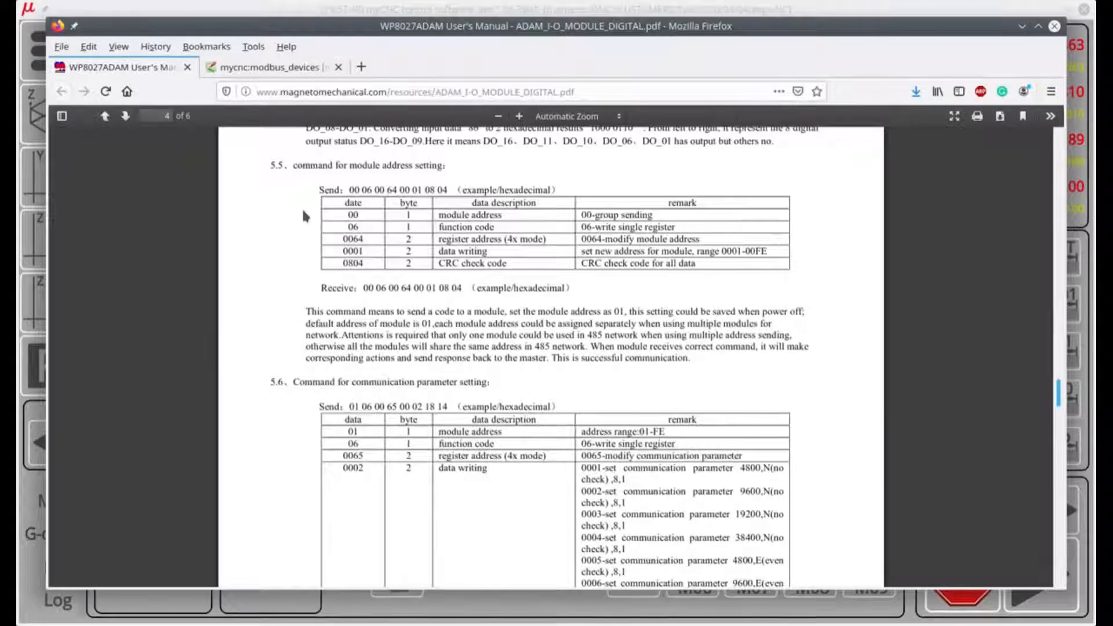
scroll(302, 215, up, 1)
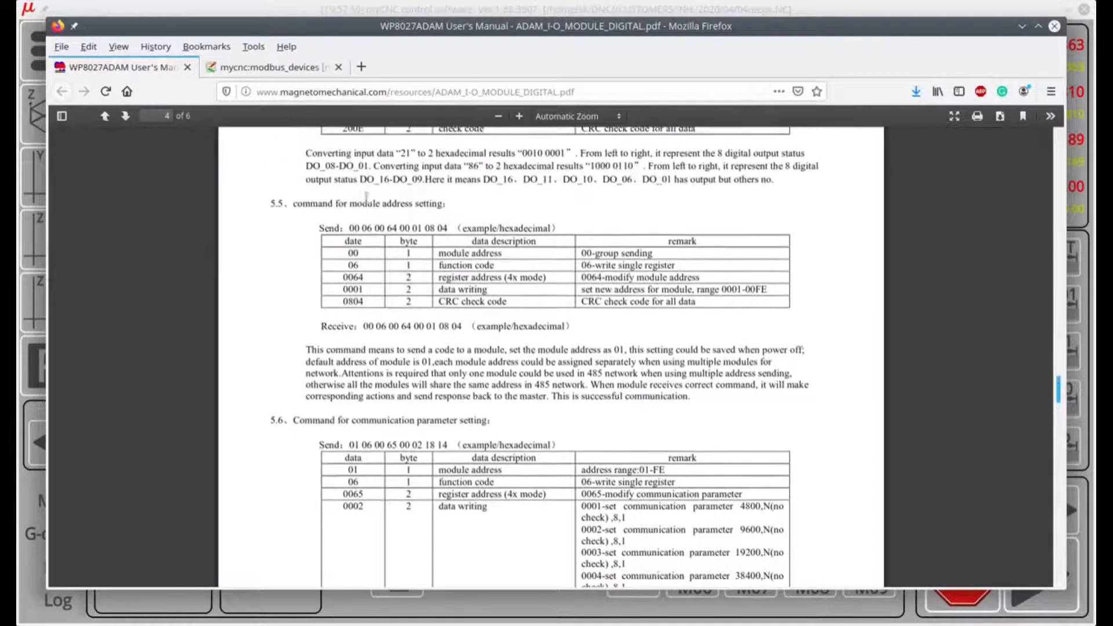
drag(363, 203, 454, 203)
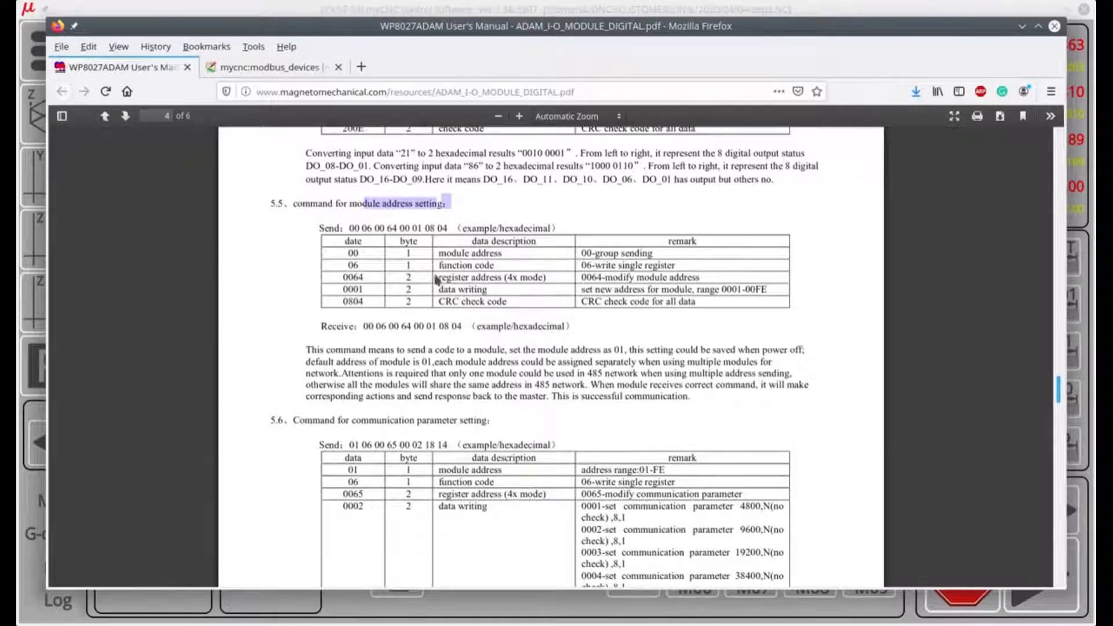
drag(679, 269, 624, 265)
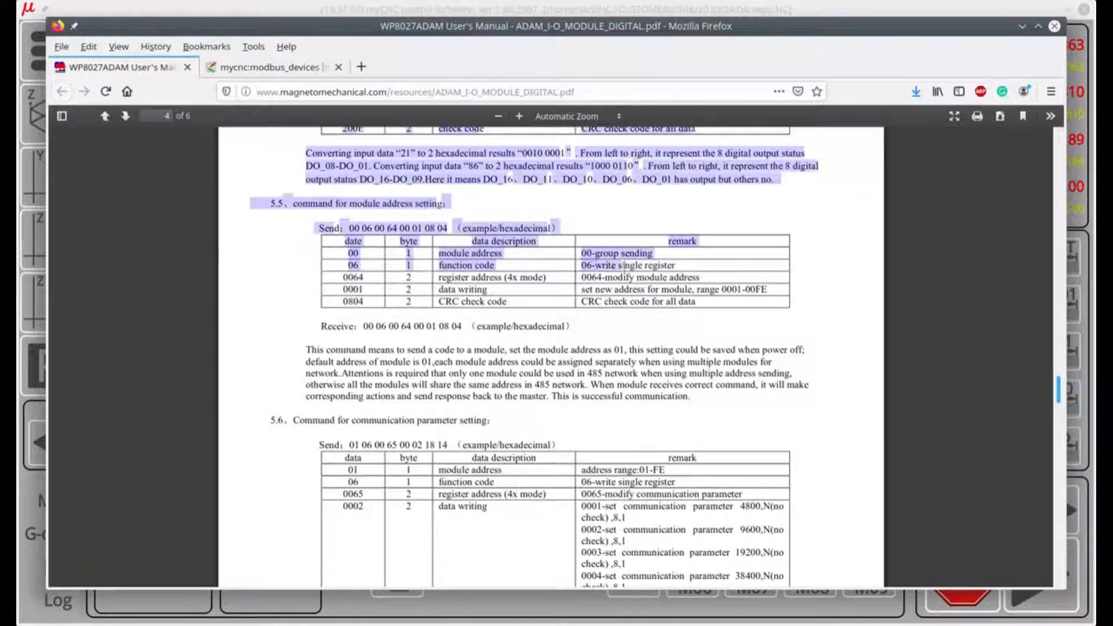
click(626, 267)
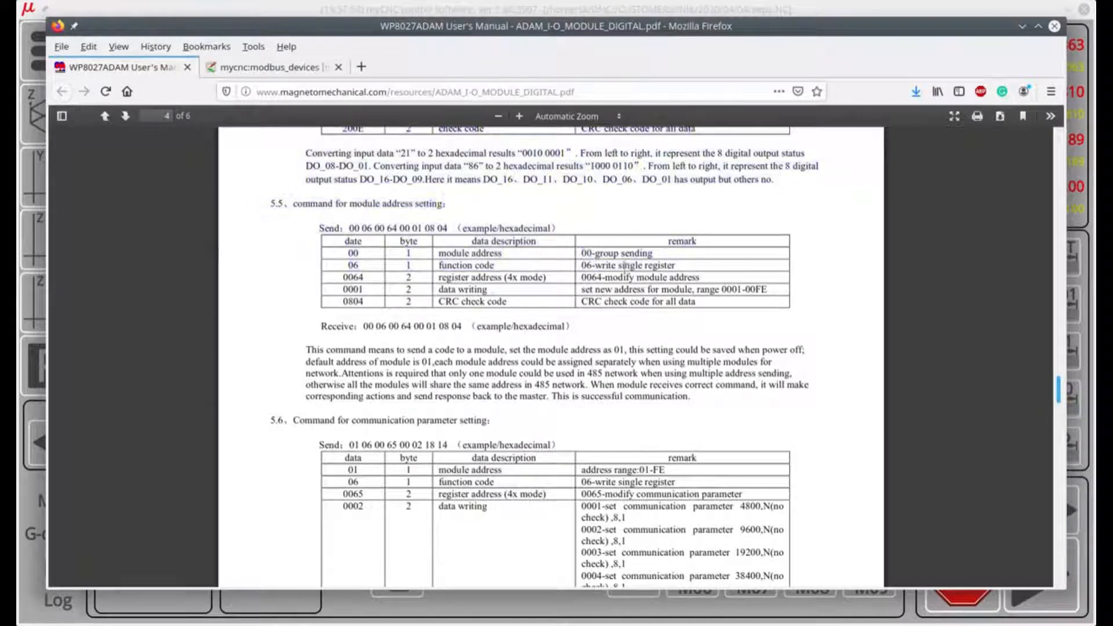
mouse_move(366, 279)
mouse_down()
mouse_move(328, 277)
mouse_move(361, 276)
mouse_up()
click(361, 275)
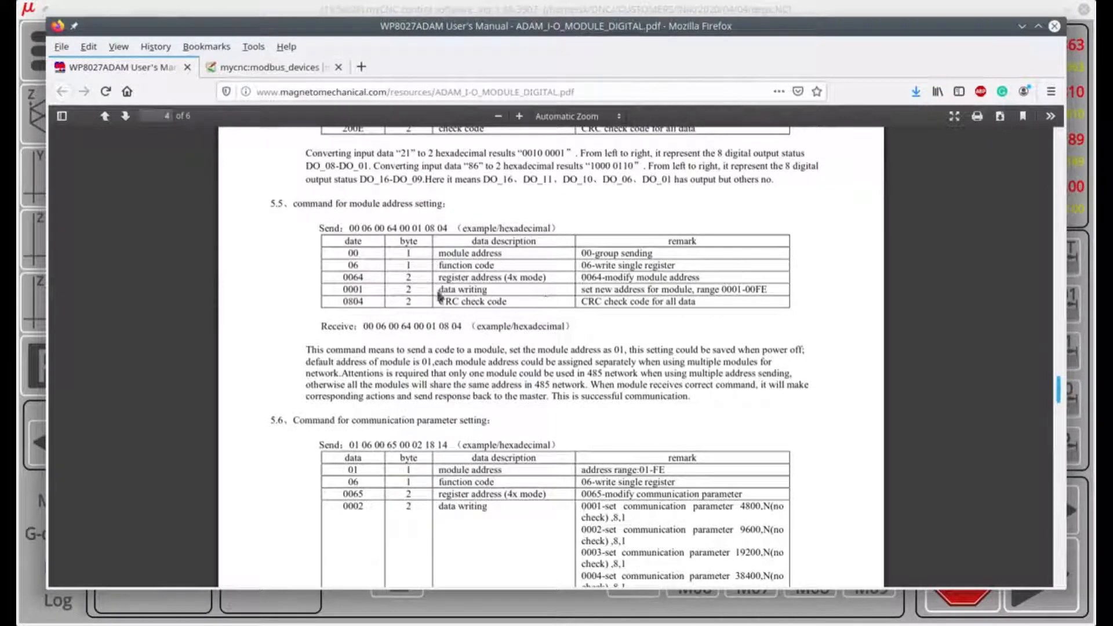
drag(412, 293, 404, 296)
click(412, 286)
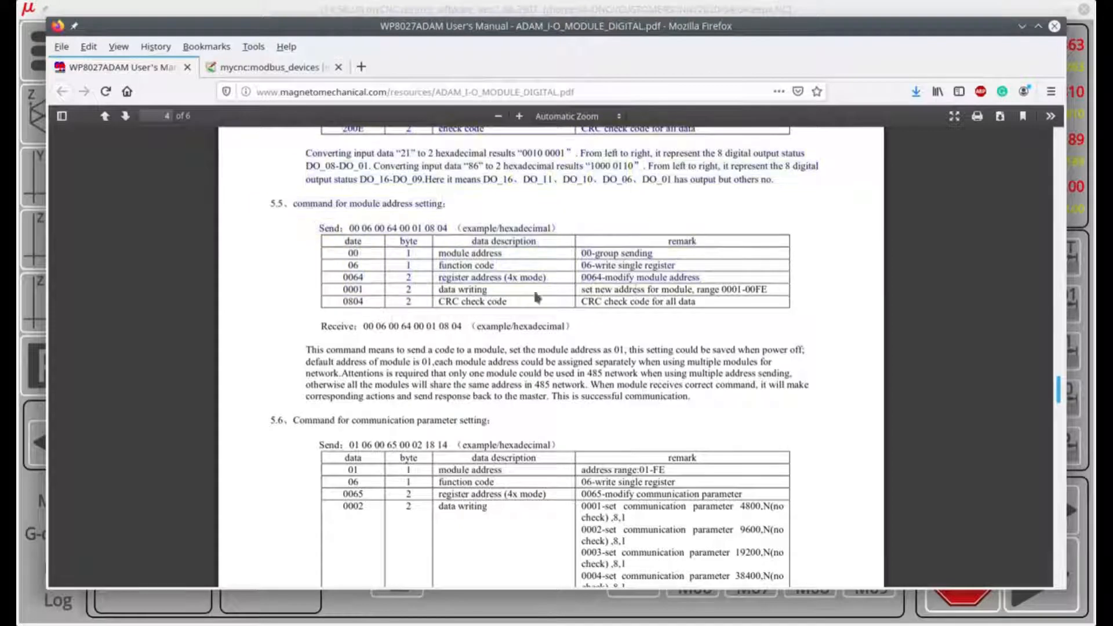
drag(778, 296, 728, 290)
click(773, 297)
scroll(382, 405, down, 1)
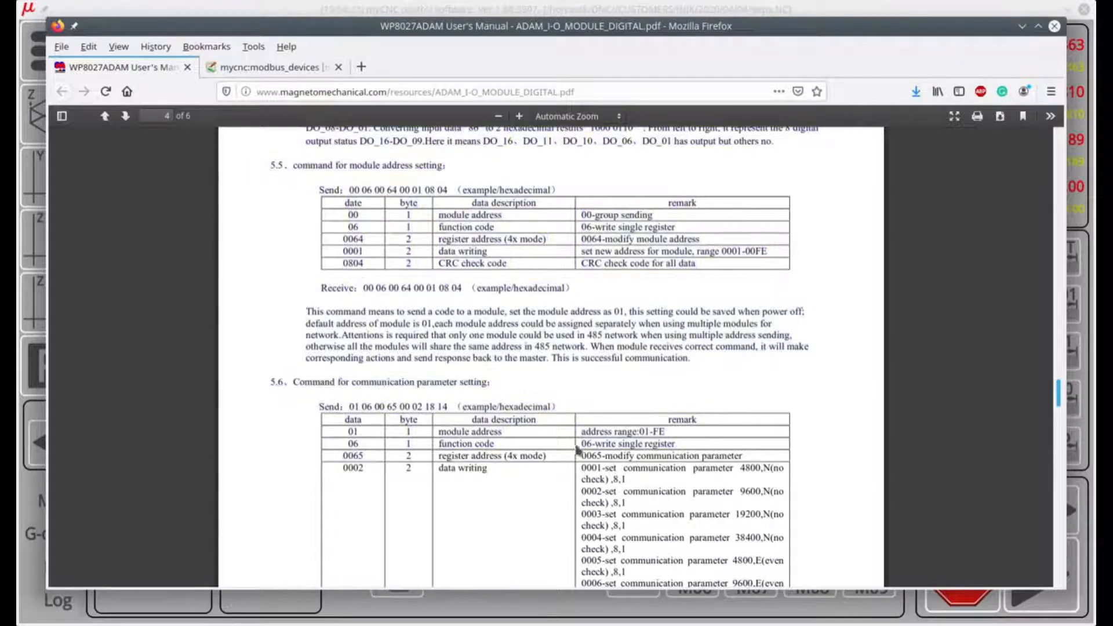
Examine the communication parameter setting command in section 5.6 and highlight the 9600,N option under data writing.
scroll(651, 503, down, 3)
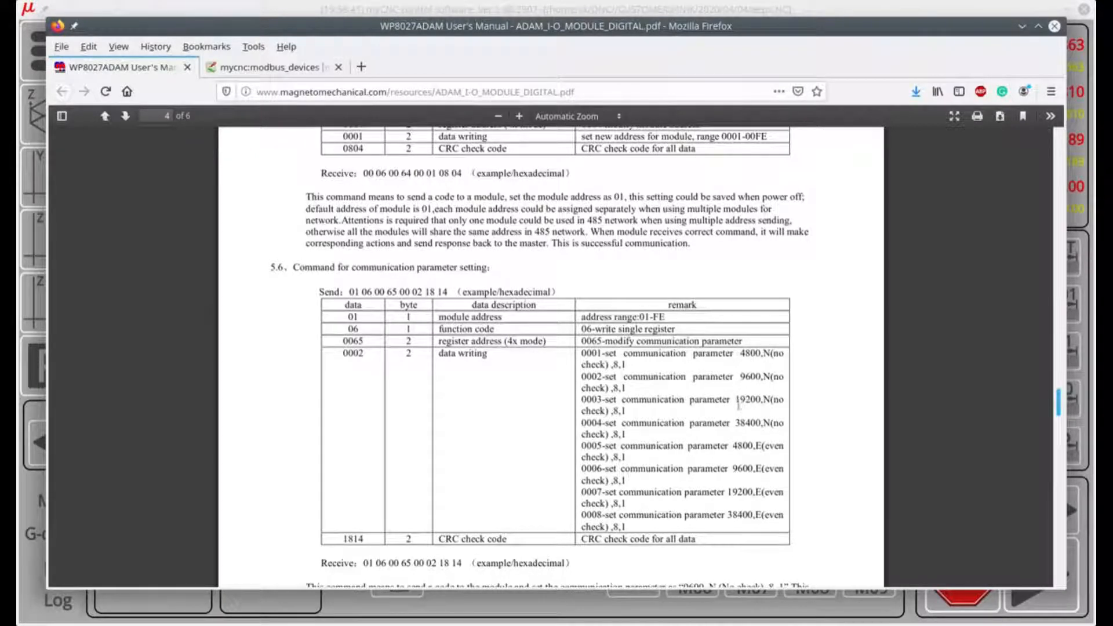
scroll(747, 401, up, 3)
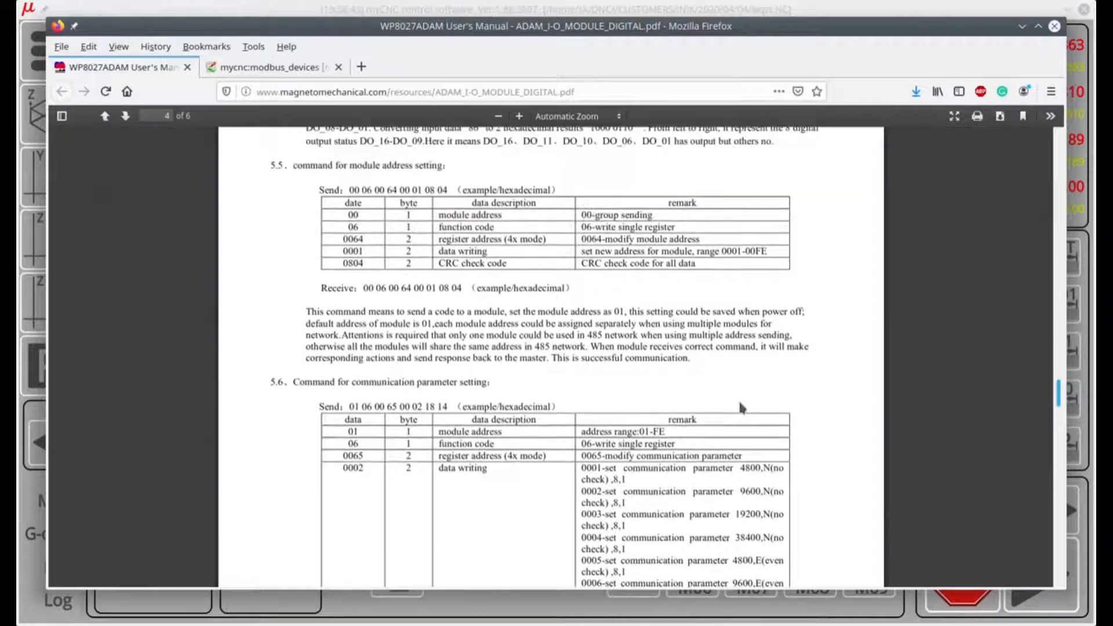
scroll(739, 406, down, 1)
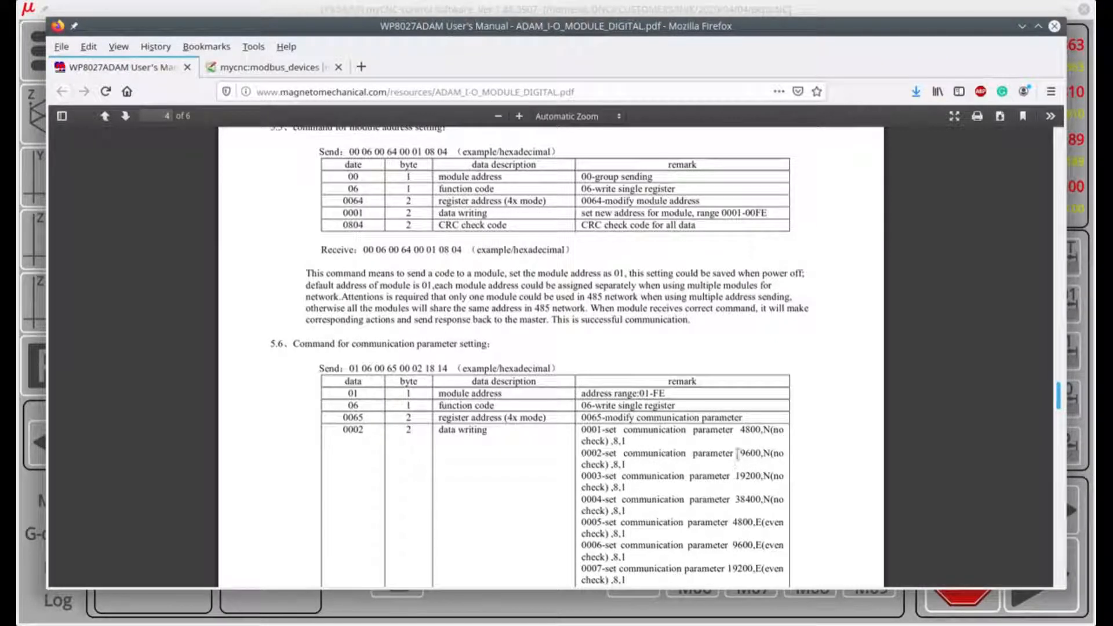
drag(737, 454, 784, 456)
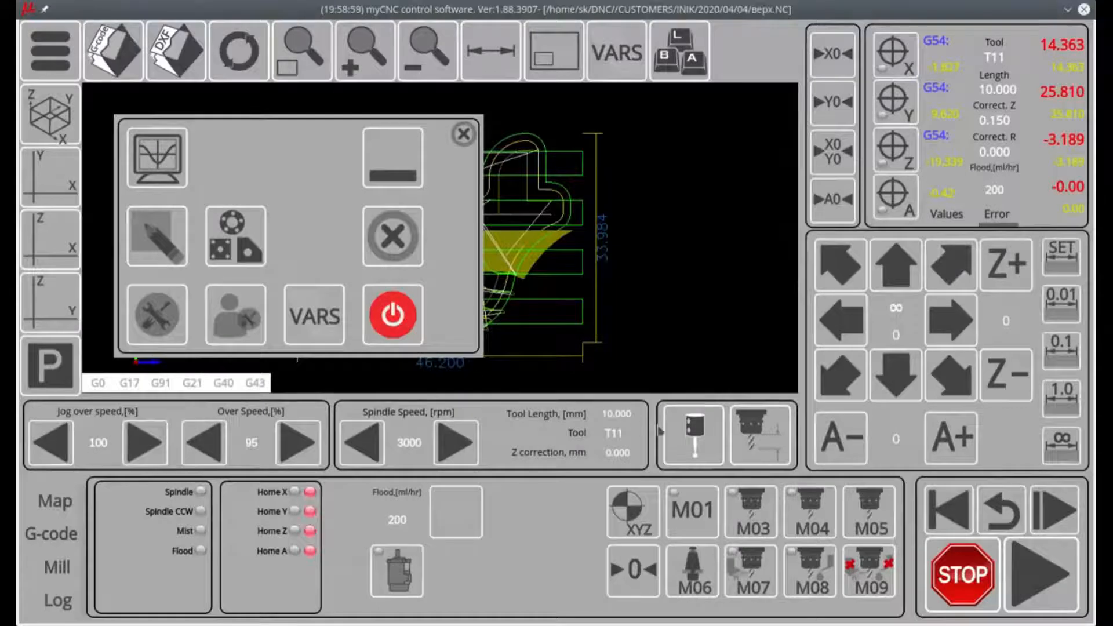
Switch to the myCNC control software and open its configuration settings with the Hardware PLC sources.
click(463, 133)
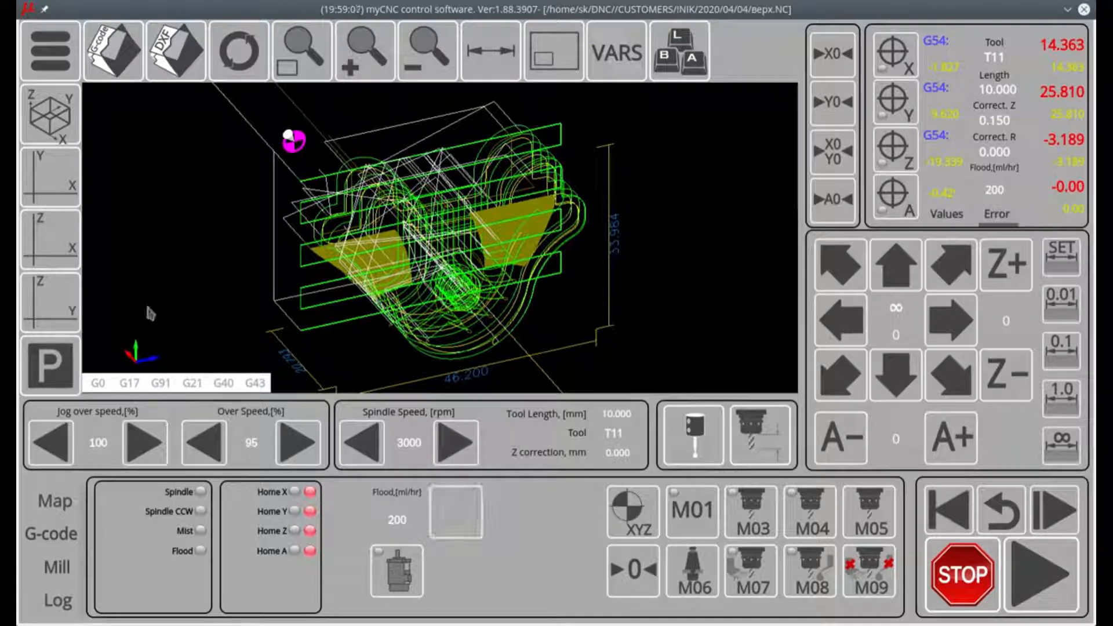
click(62, 65)
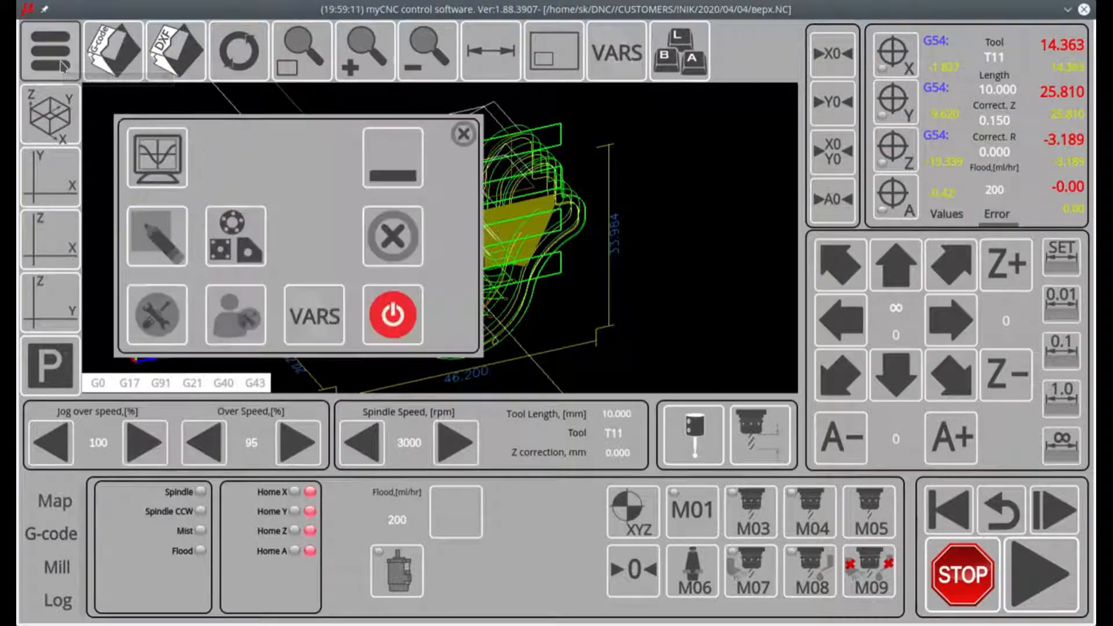
click(161, 328)
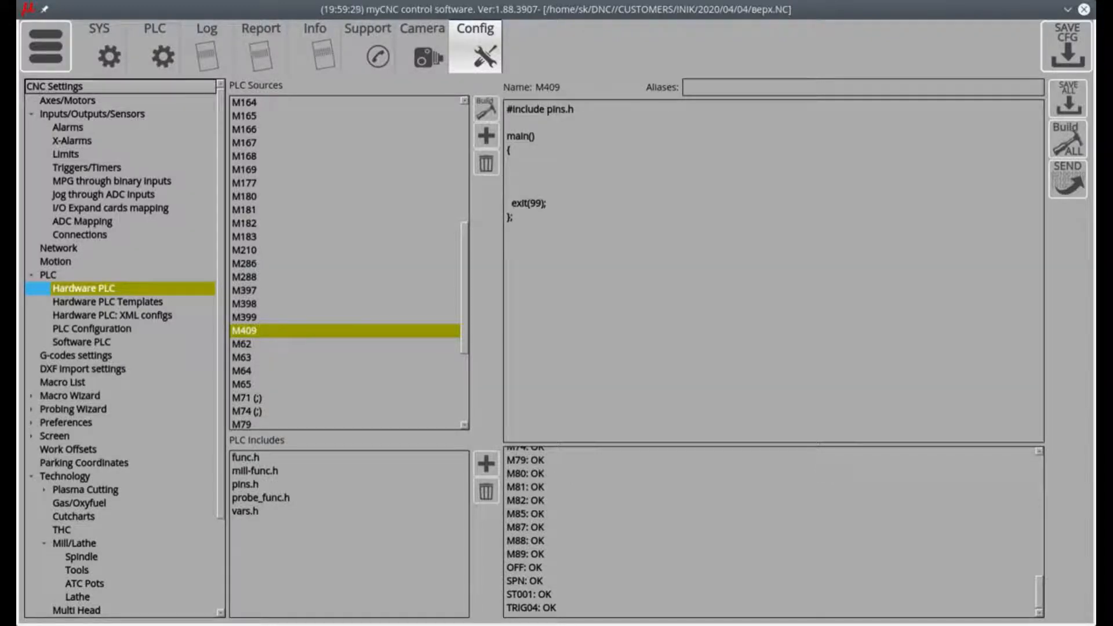
Switch back to Firefox and open the PLC/Modbus API manual linked at the end of the Modbus devices page.
key(alt+Tab)
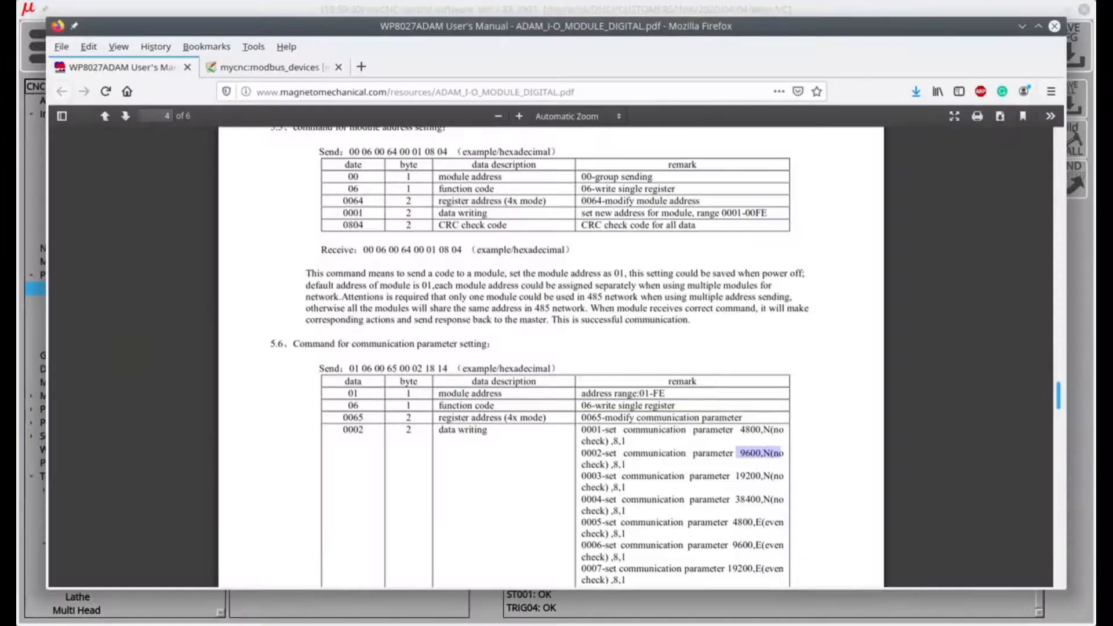
click(255, 70)
scroll(673, 243, up, 10)
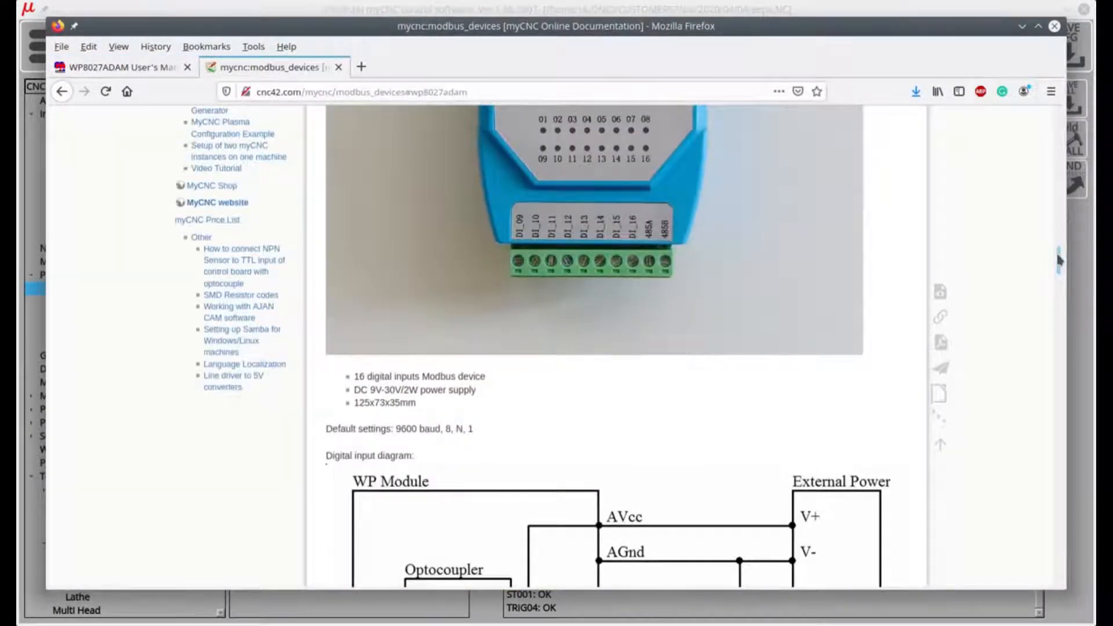
click(1060, 310)
drag(1057, 305, 1059, 574)
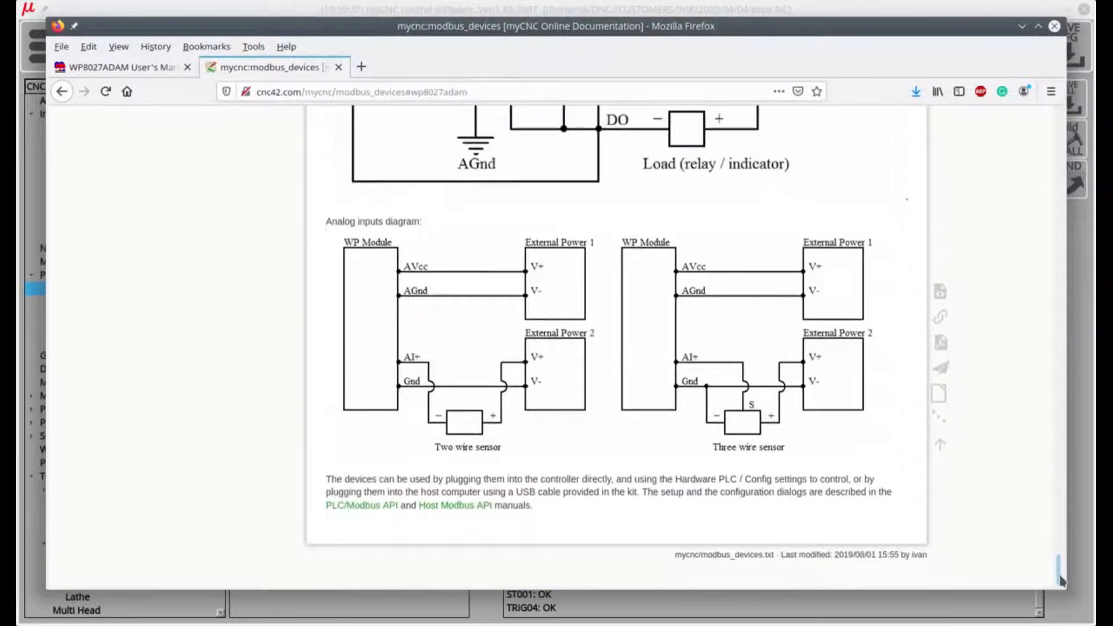
click(346, 507)
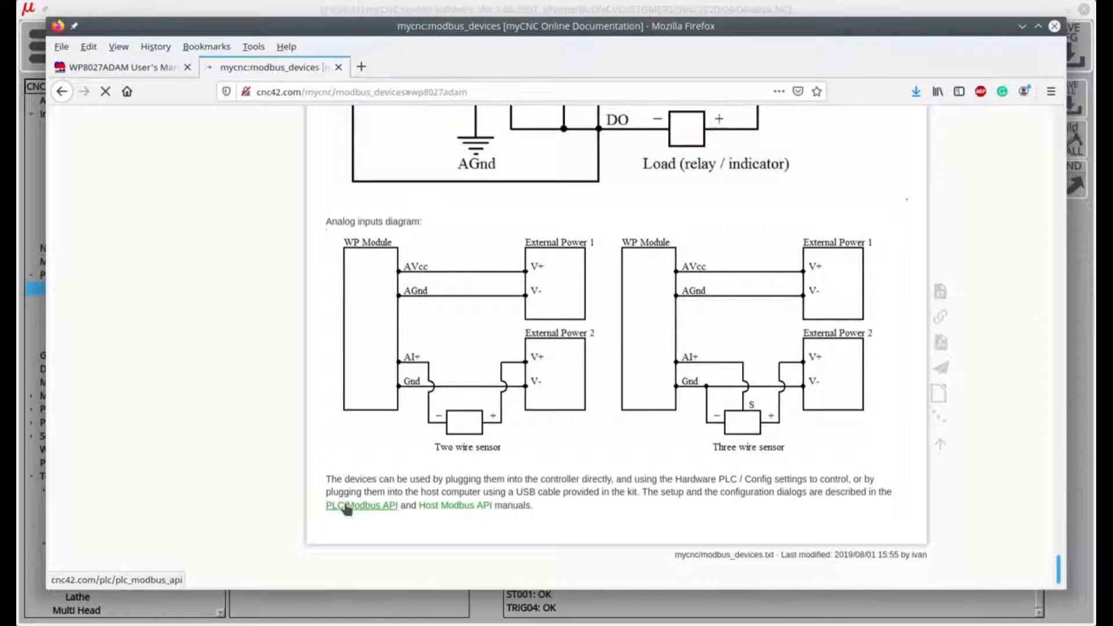
Examine the PLC/Modbus API table of mapped variables, including their addresses, descriptions and function codes.
scroll(676, 367, down, 5)
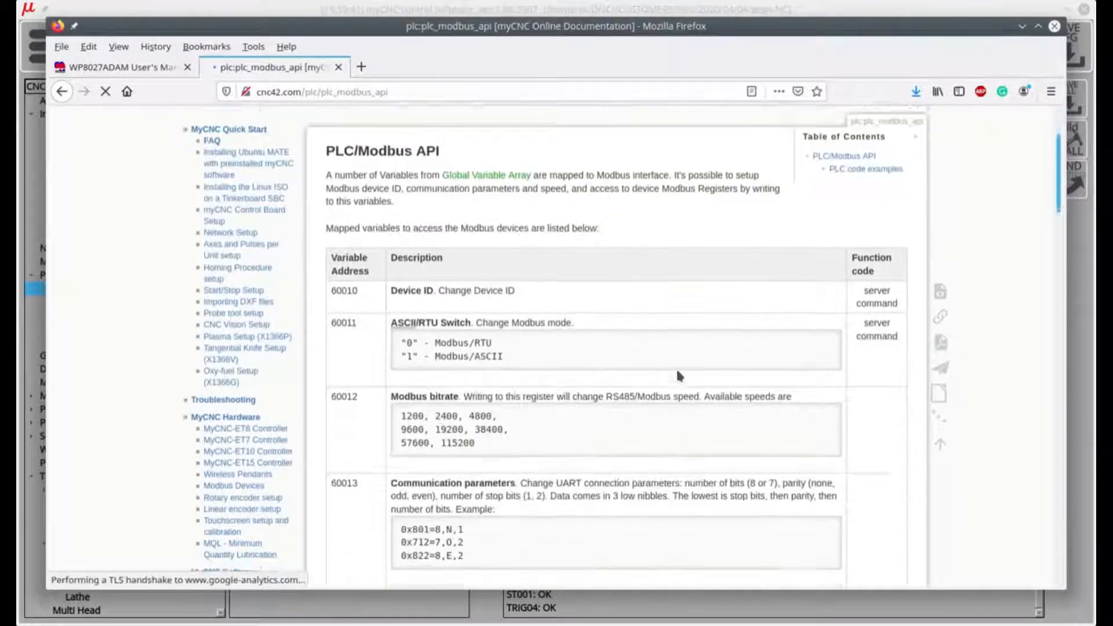
scroll(666, 368, up, 2)
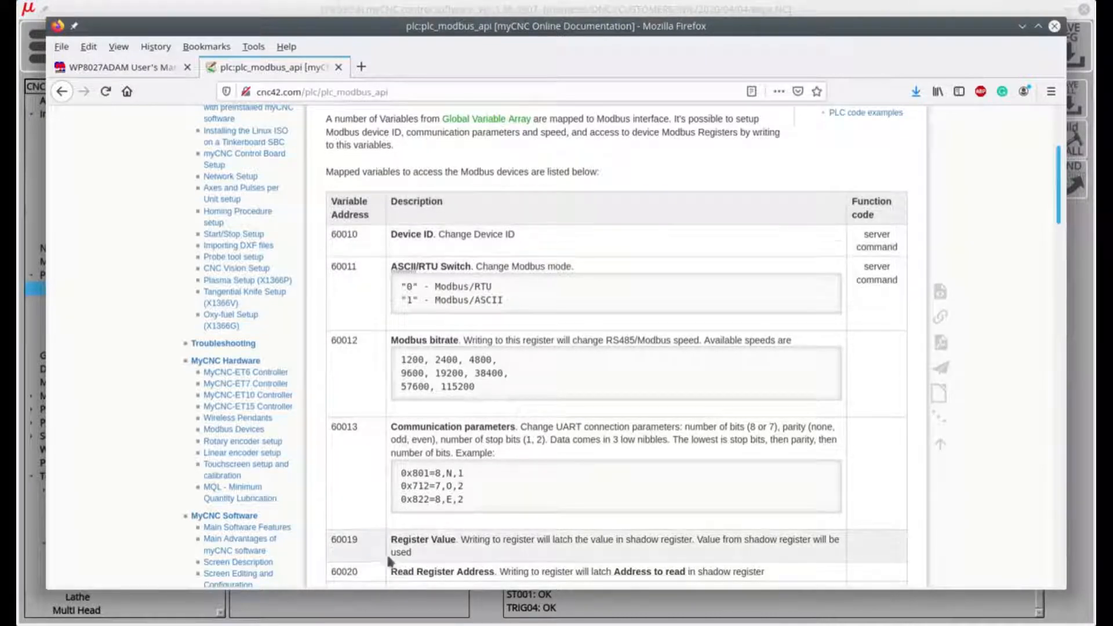
scroll(374, 506, down, 3)
scroll(374, 505, up, 4)
scroll(375, 507, up, 1)
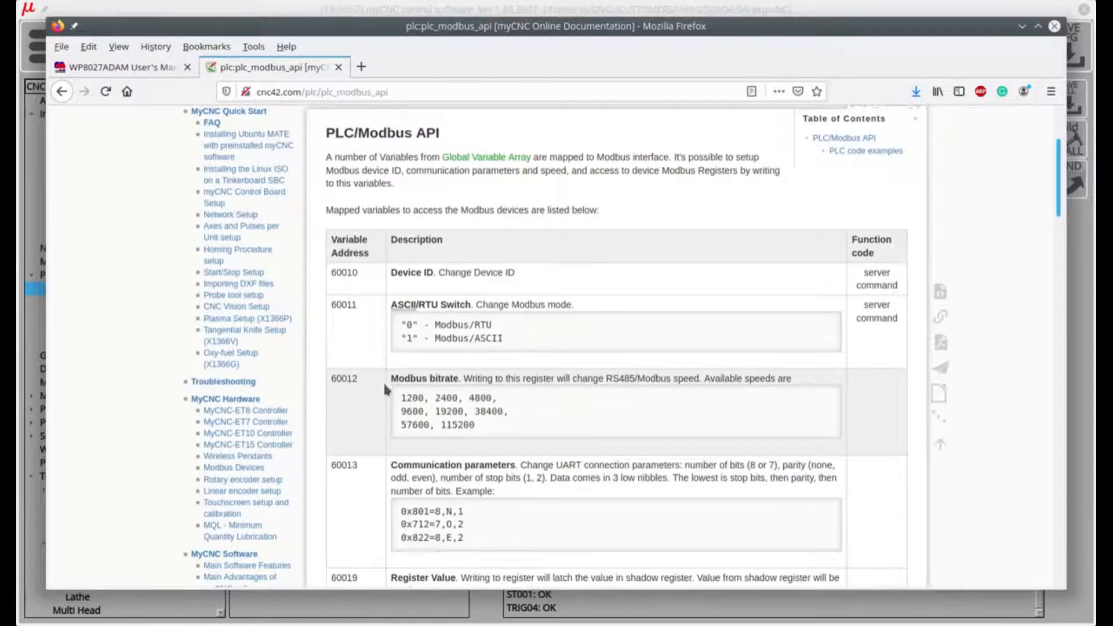
scroll(383, 378, down, 10)
scroll(383, 389, up, 10)
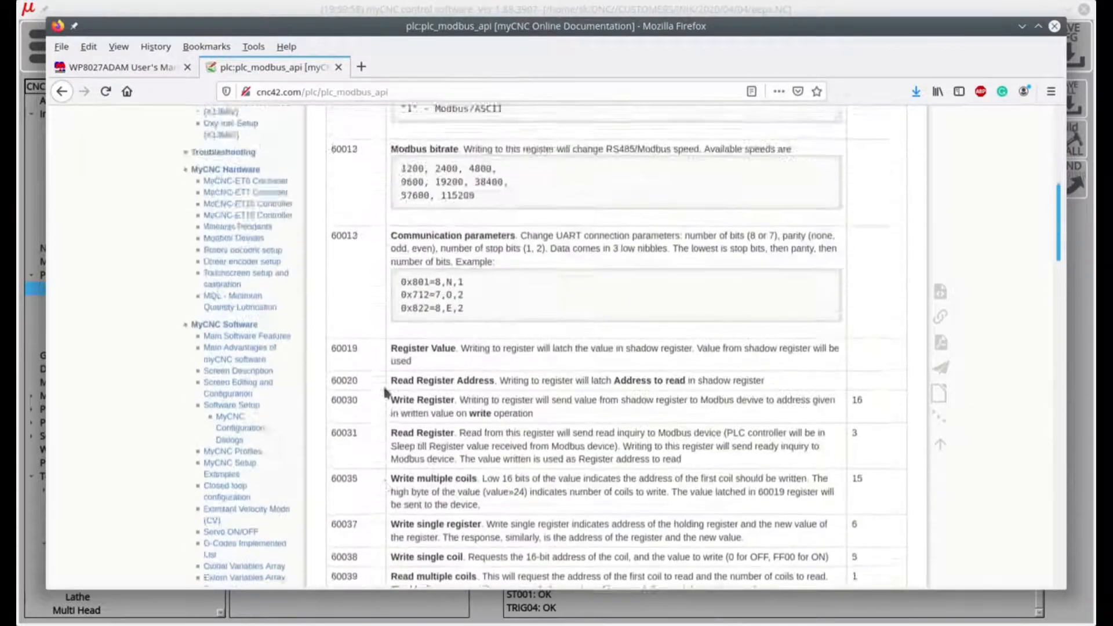
Highlight in turn the variable addresses 60010, 60011, 60012 and 60013 for device ID, Modbus mode, bitrate and communication parameters.
scroll(383, 392, down, 3)
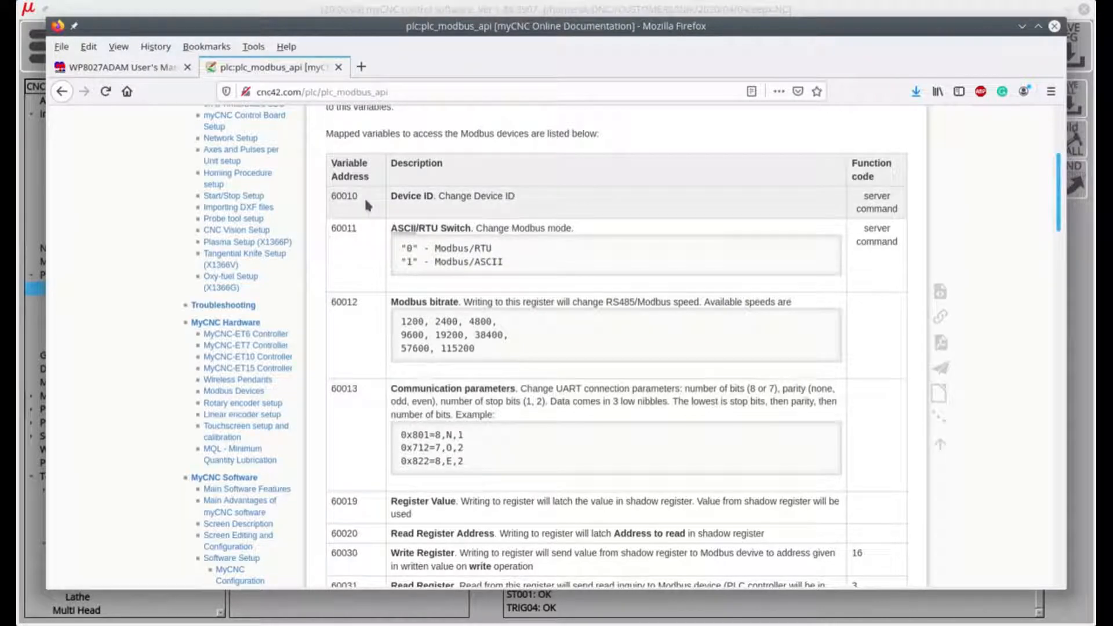
drag(358, 195, 329, 197)
drag(359, 228, 332, 232)
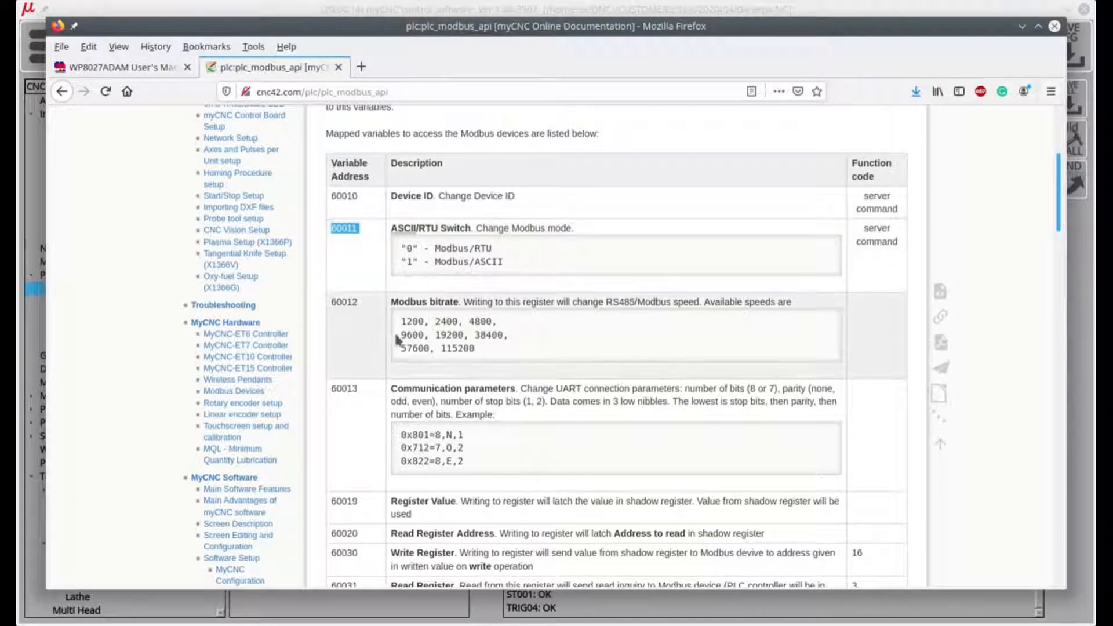
drag(372, 304, 324, 309)
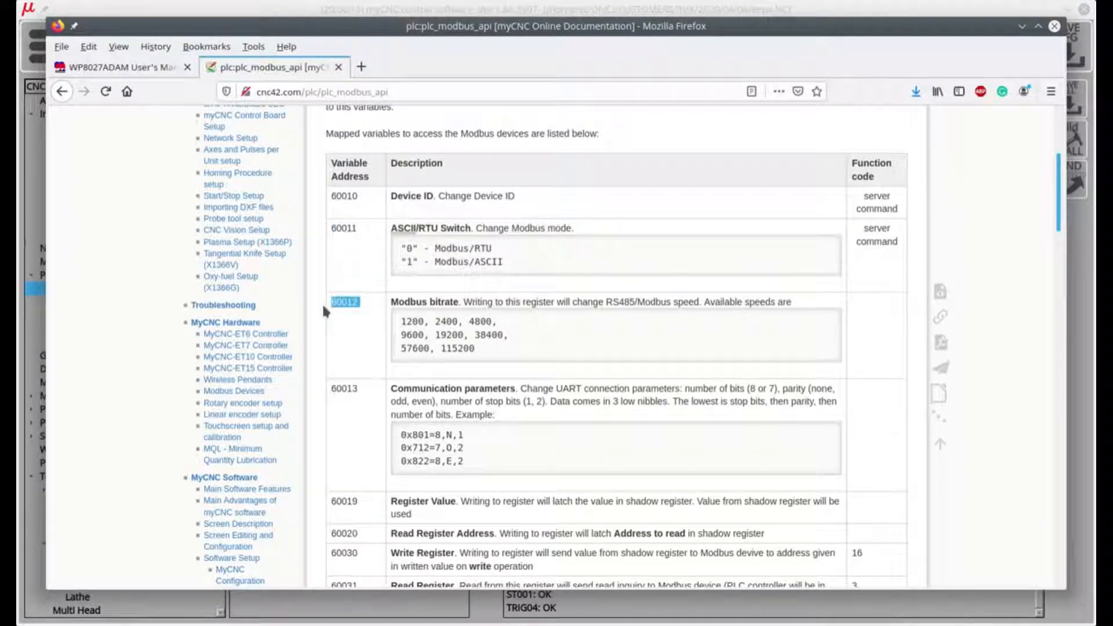
drag(363, 390, 328, 392)
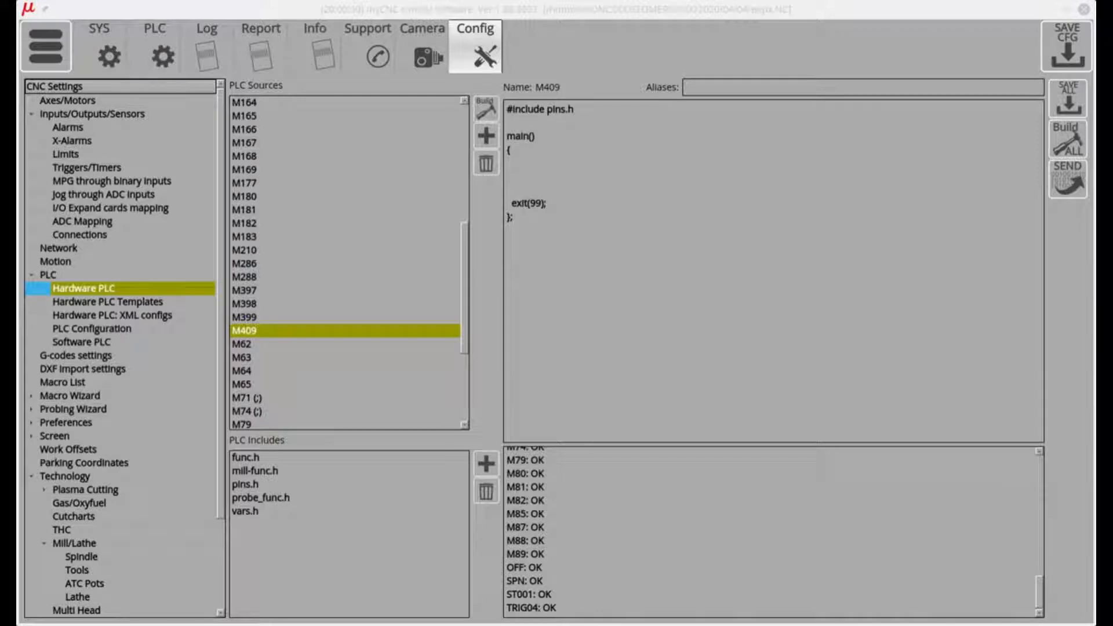
In M409's main function, add commented gvarset lines setting 60011 to 0, 60012 to 9600 and 60013 to 0x801, with blank lines around them.
click(513, 171)
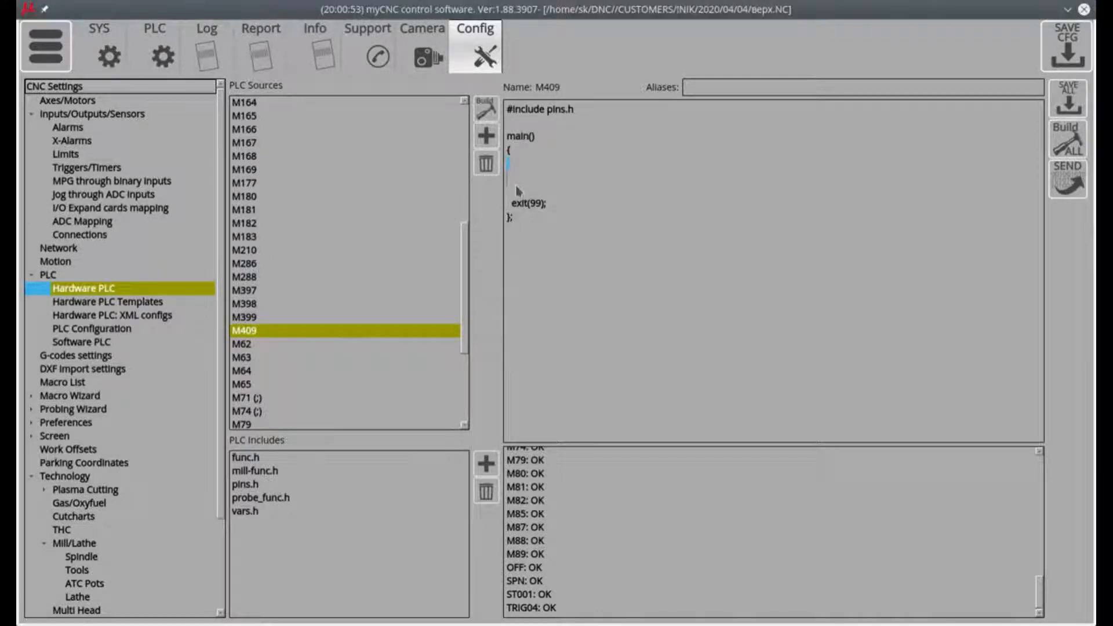
text(gvarset (60011,0);        //Set Modbus RTU  gvarset (60012,9600);  //Set bitrate 9600bps  gvarset (60013,0x801); //Set communication parameters 8,N,1)
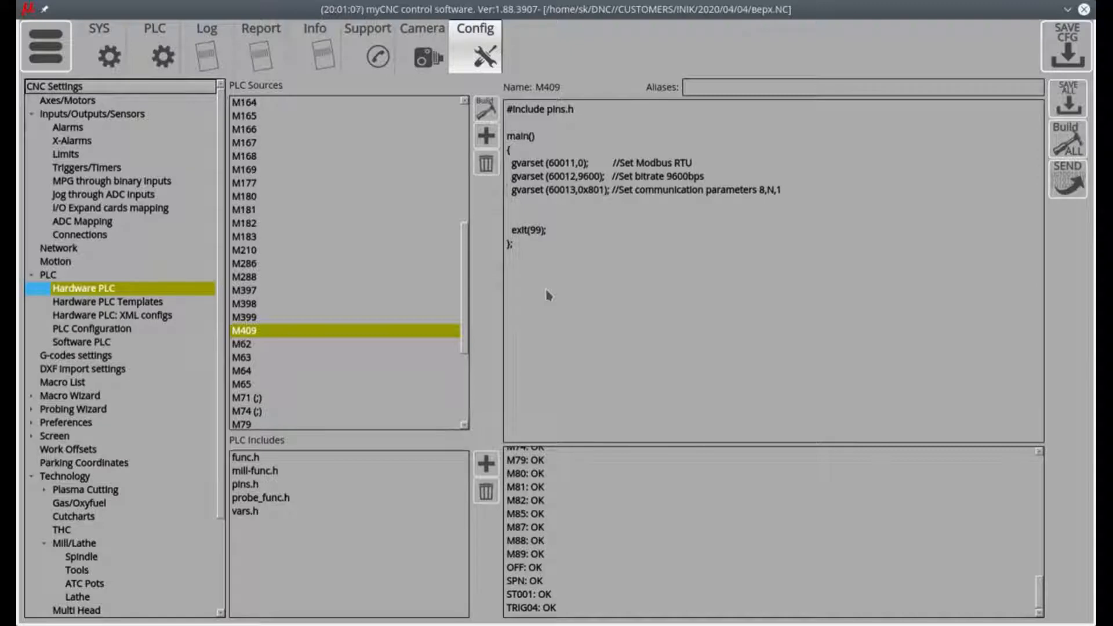
key(Return)
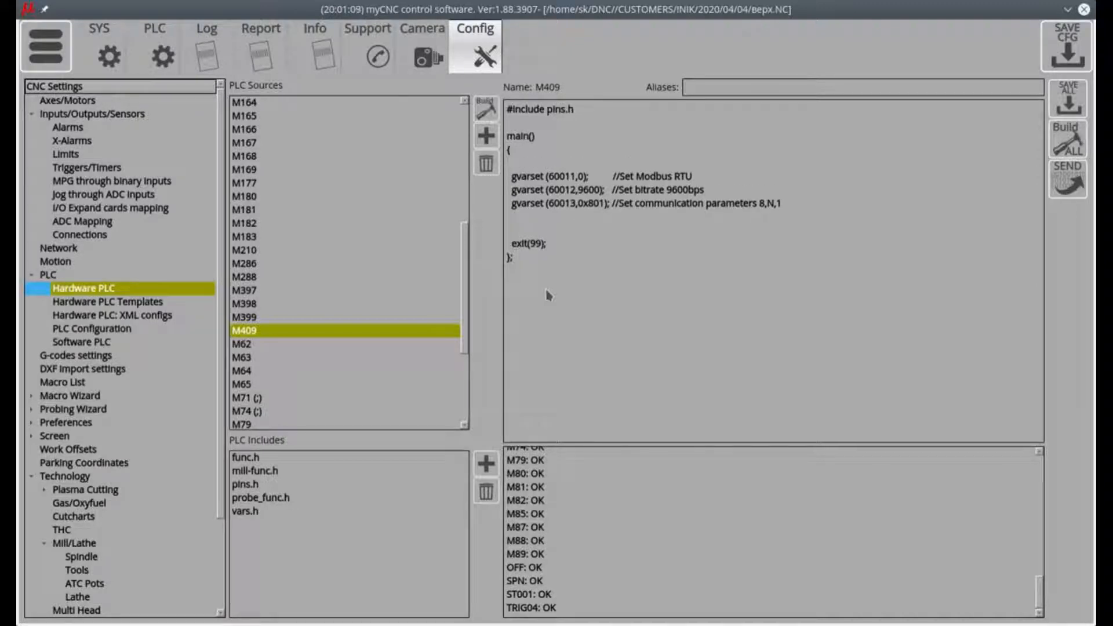
key(Return)
key(Return)
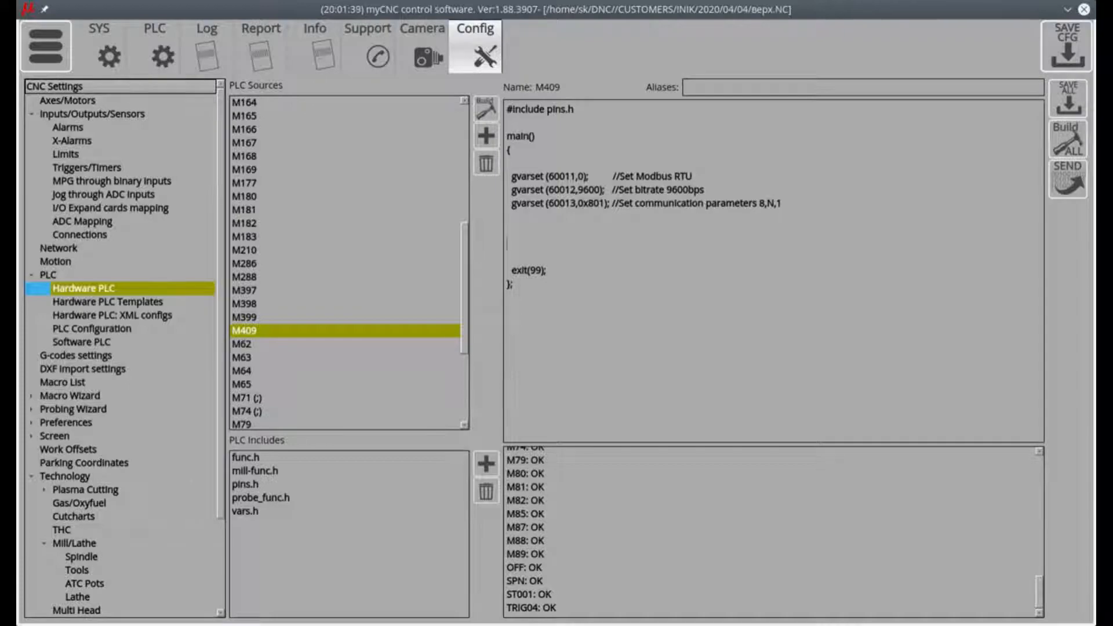
Copy the Device ID gvarset line from the PLC code examples in Firefox and paste it below the communication settings in myCNC's M409.
key(alt+Tab)
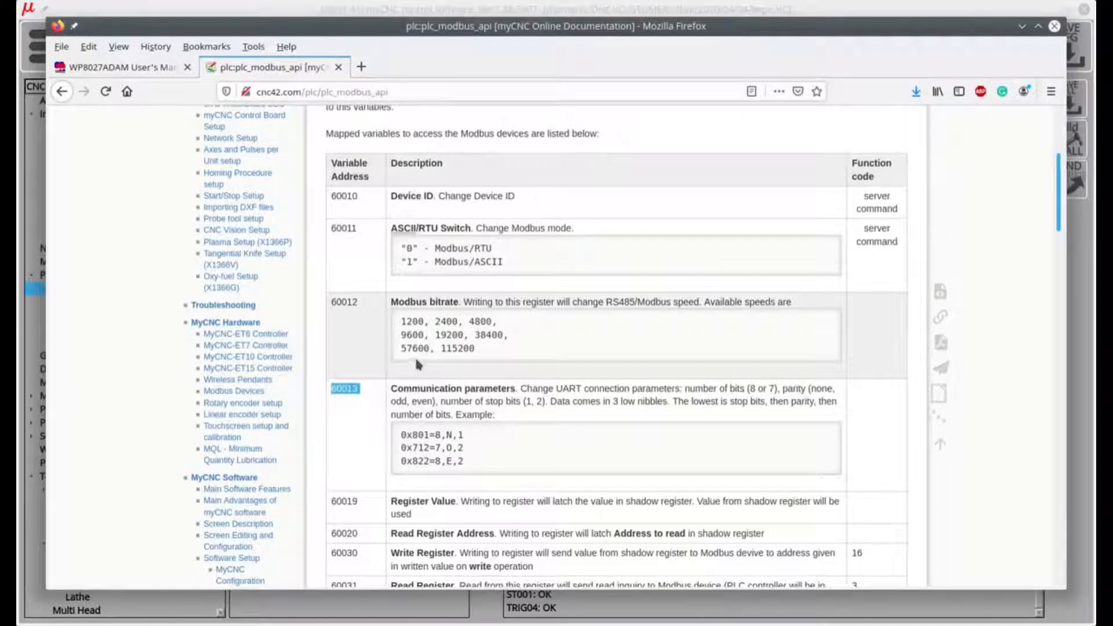
scroll(414, 353, down, 3)
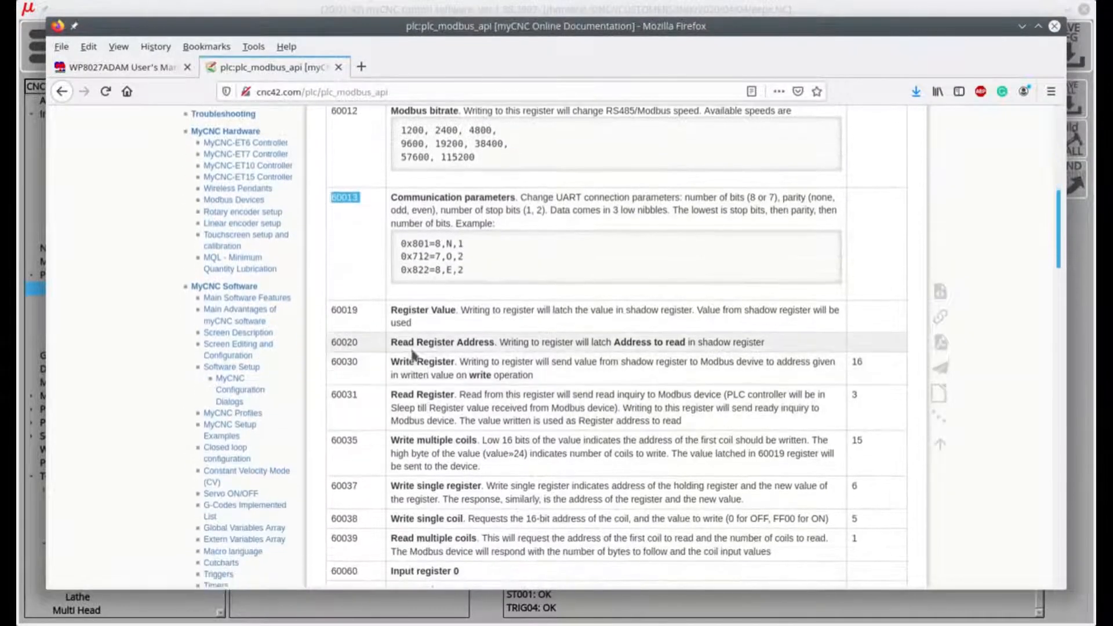
scroll(413, 354, up, 1)
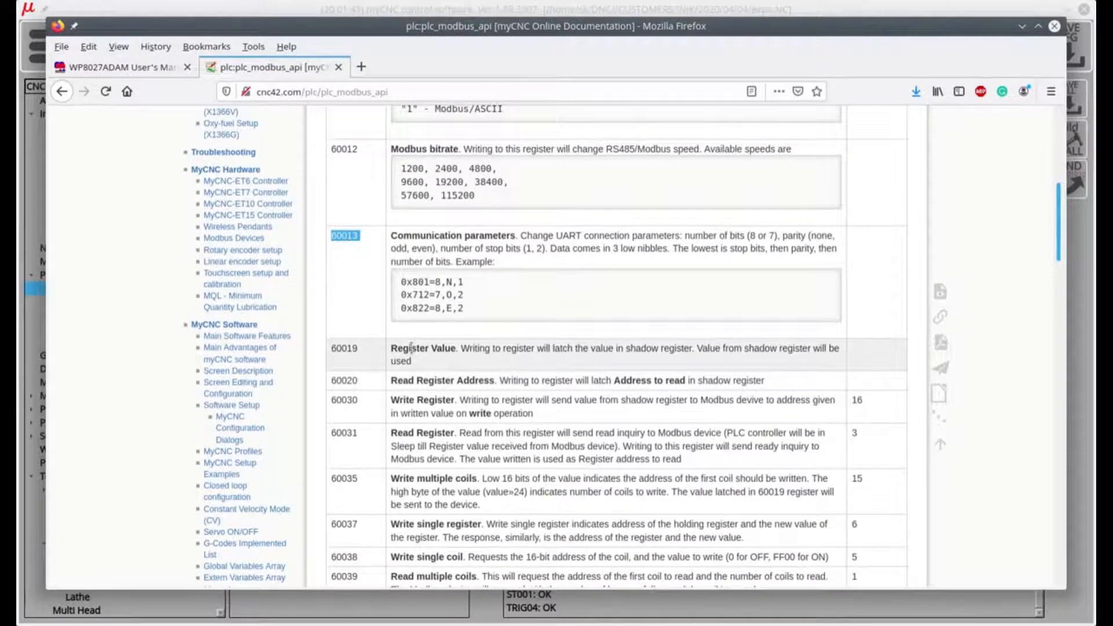
scroll(411, 347, down, 7)
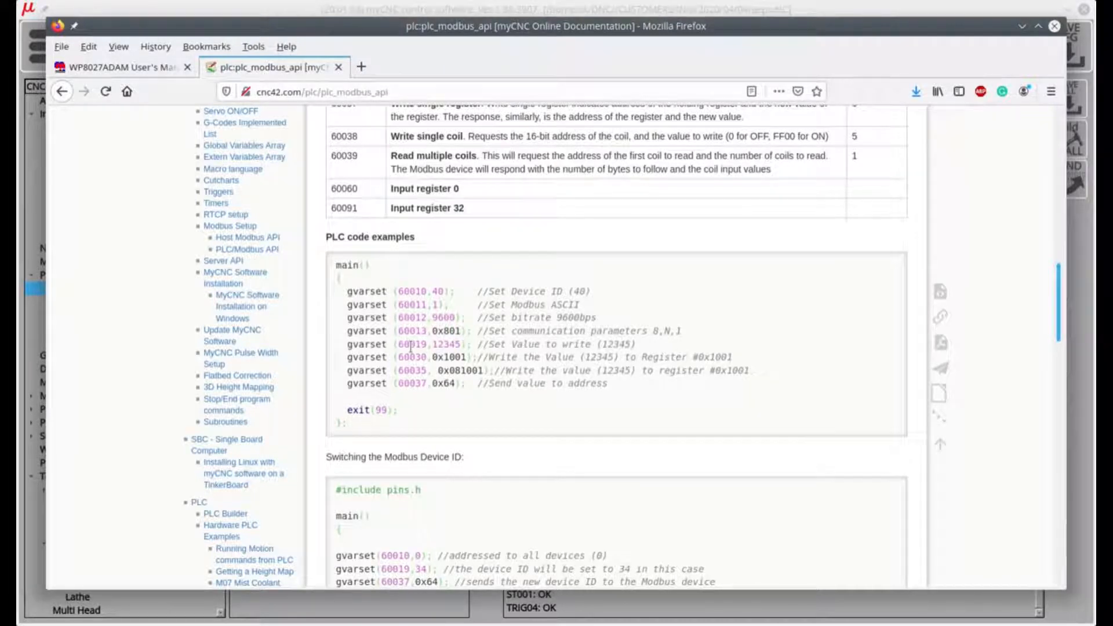
drag(466, 292, 341, 292)
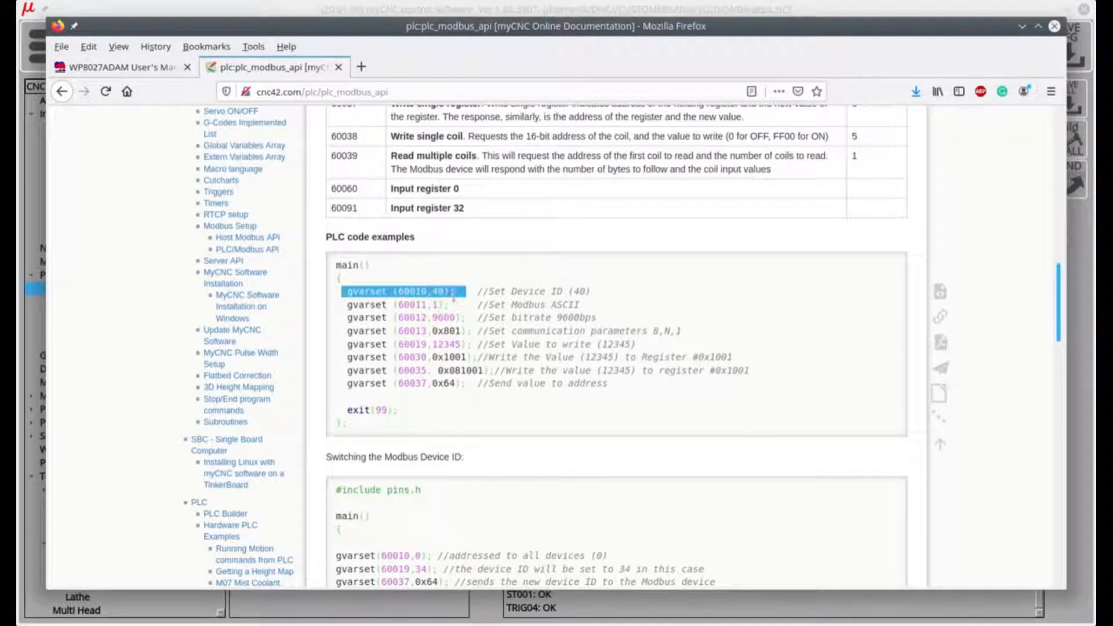
key(ctrl+c)
key(alt+Tab)
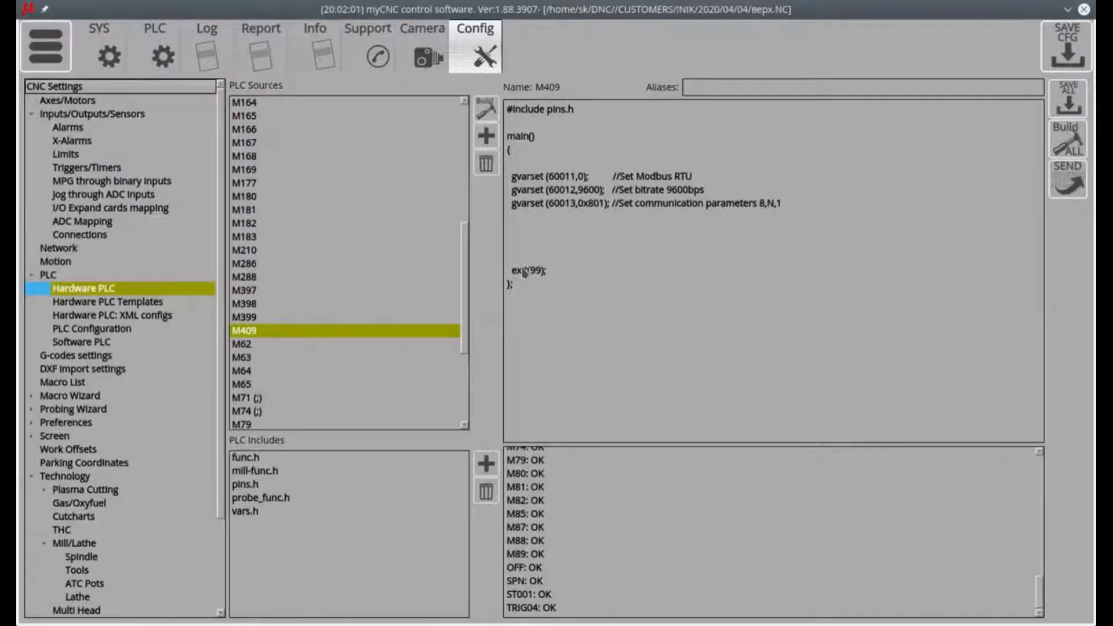
key(ctrl+v)
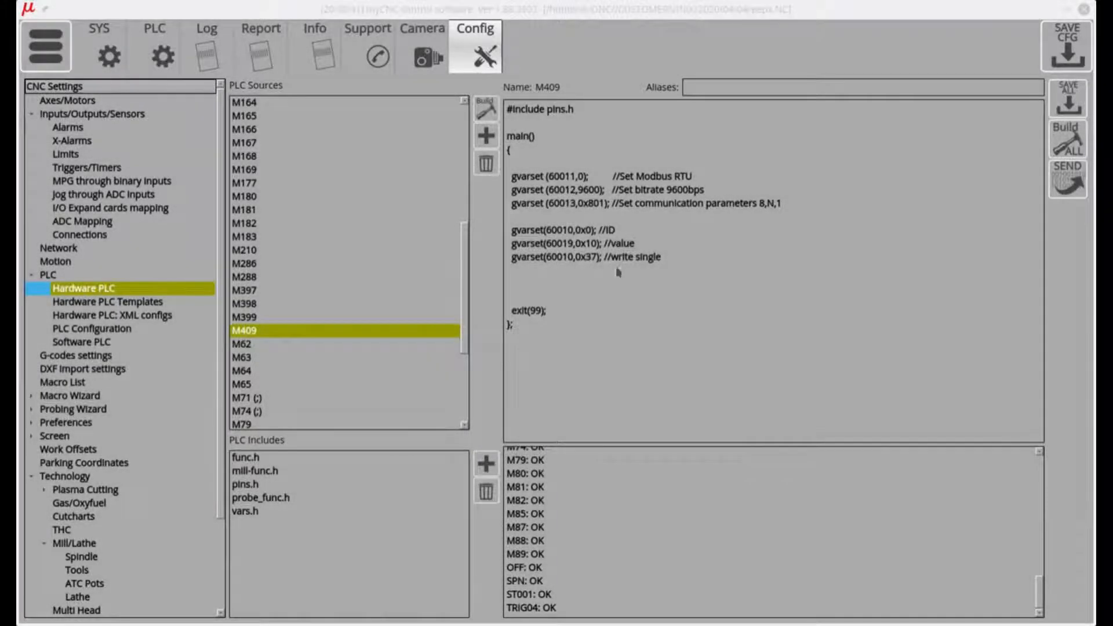
Change the write single line in M409 to gvarset(60037,0x64).
text(37)
key(Delete)
key(Delete)
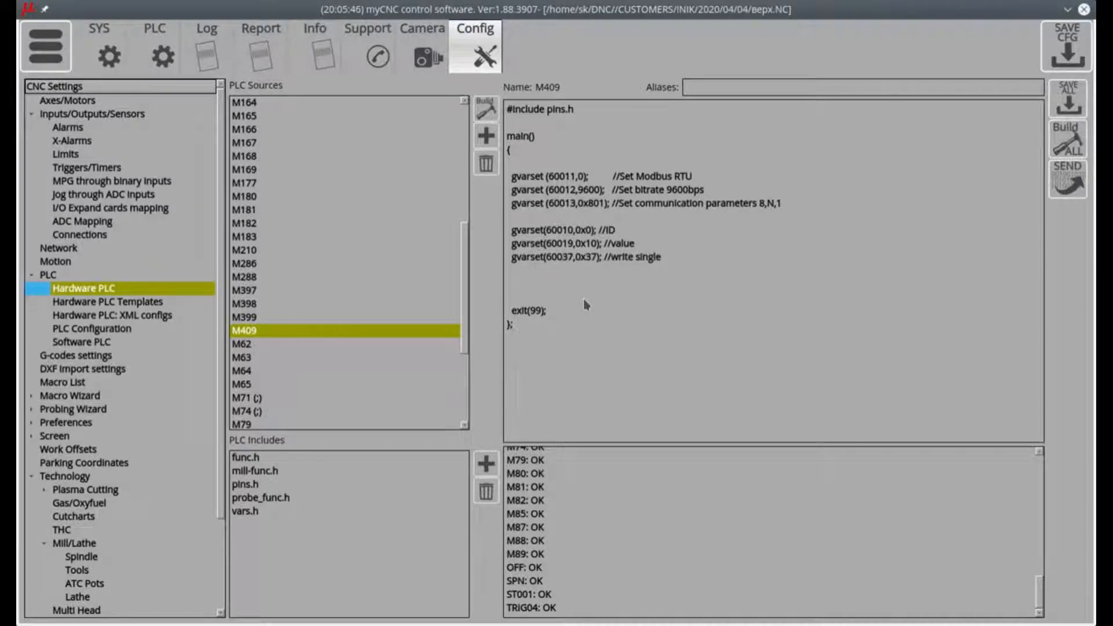
text(64)
key(Delete)
key(Delete)
Switch to the WP8027ADAM manual in Firefox and highlight register address 0064 in the section 5.5 module address command.
key(alt+Tab)
click(435, 309)
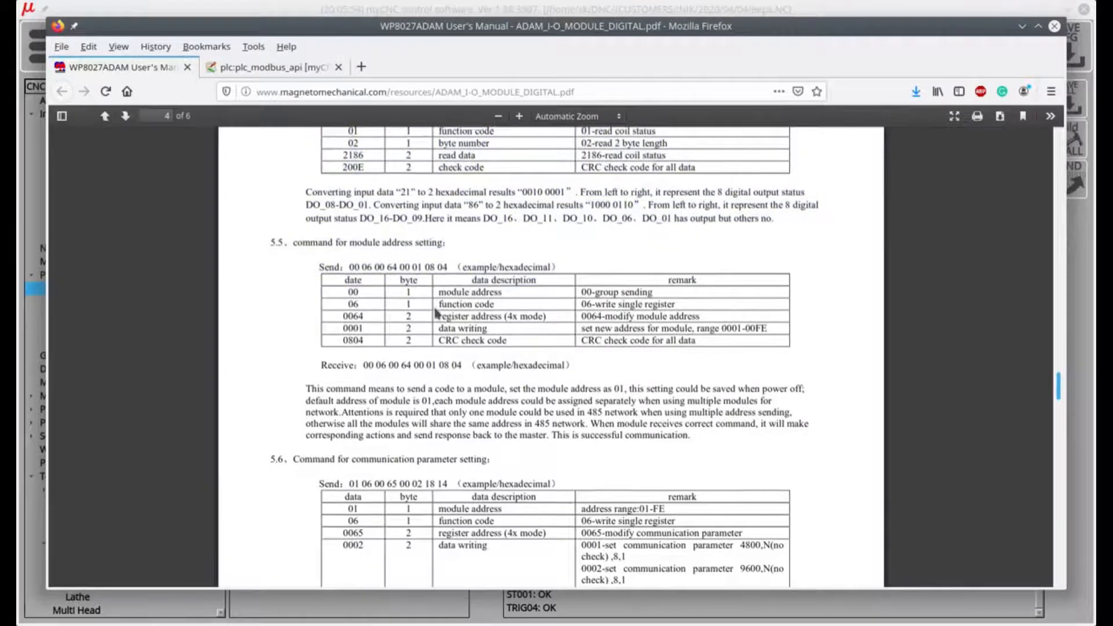
scroll(436, 313, up, 1)
drag(364, 353, 345, 354)
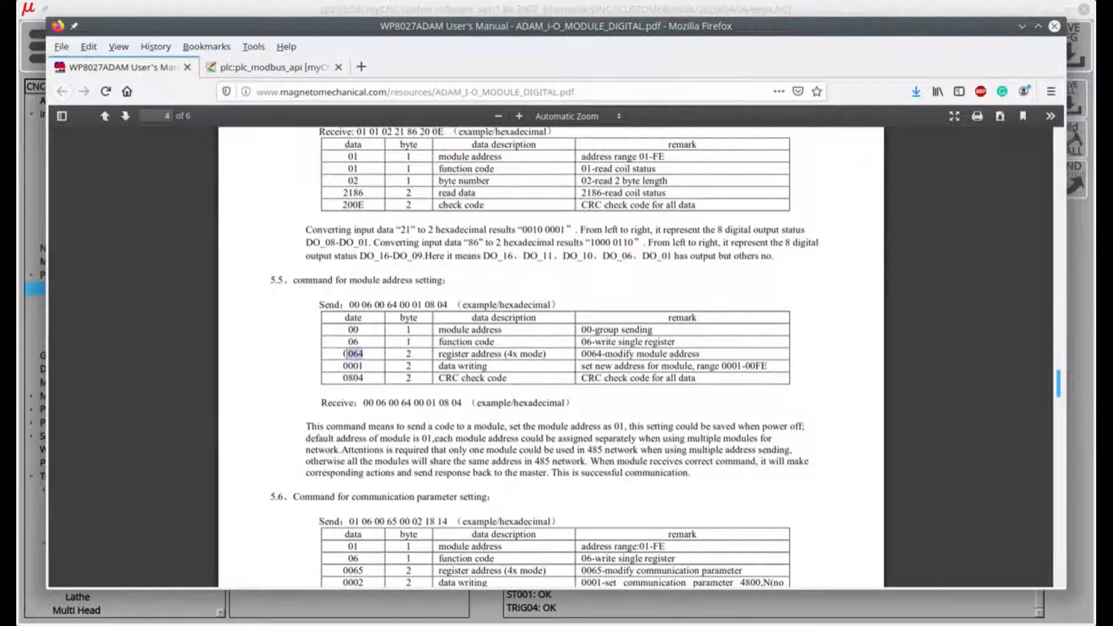
Switch back to myCNC, send the Hardware PLC code to the controller, and return to the configuration settings through the main screen.
click(184, 13)
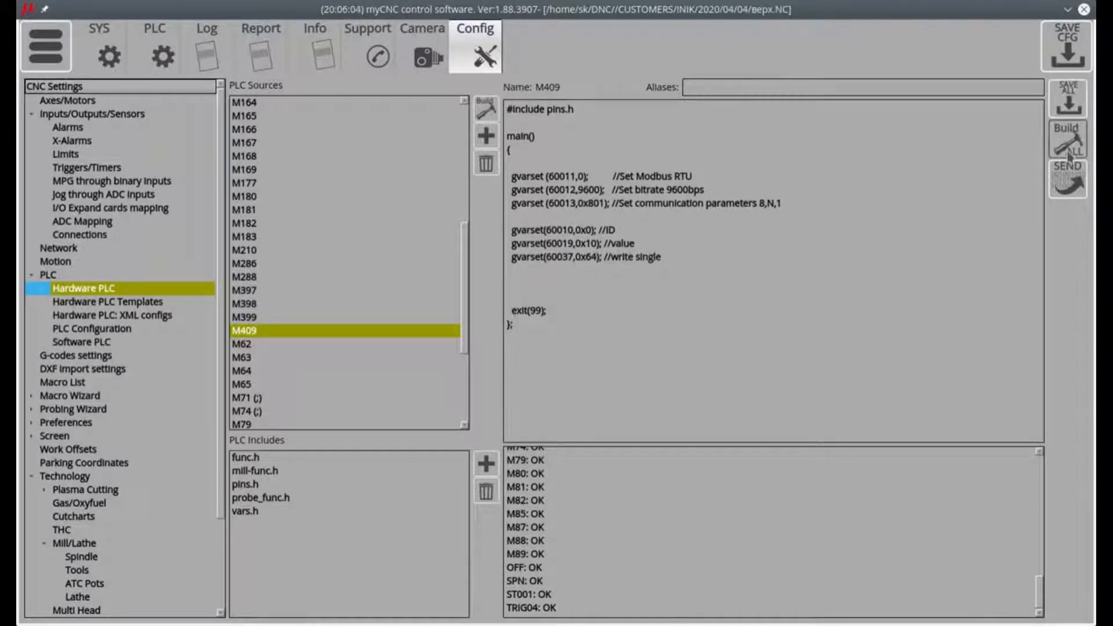
click(1069, 187)
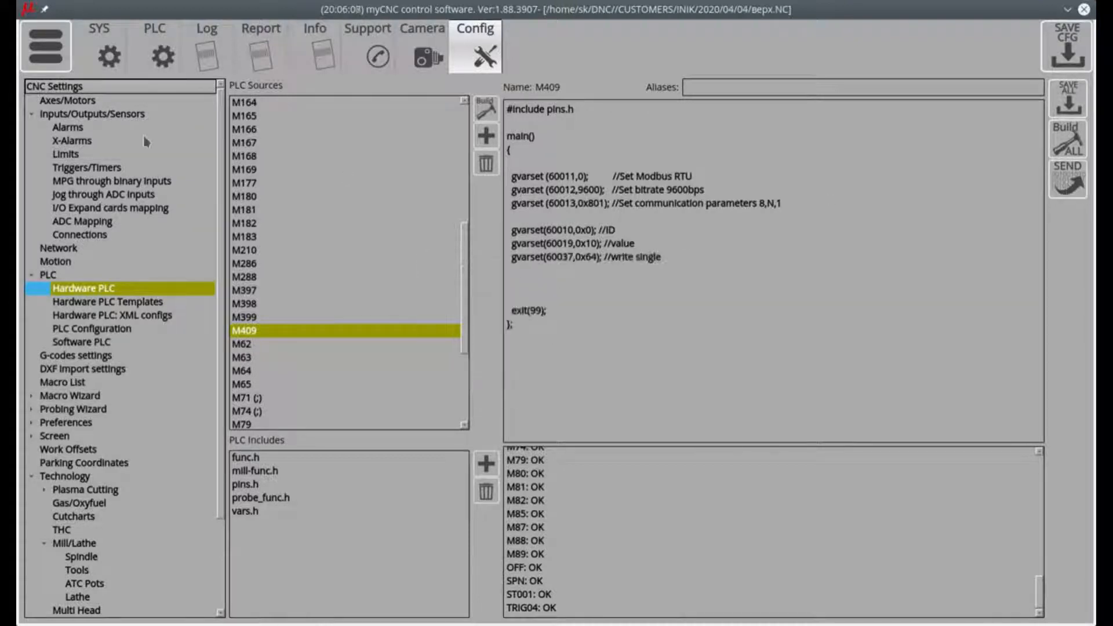
click(58, 55)
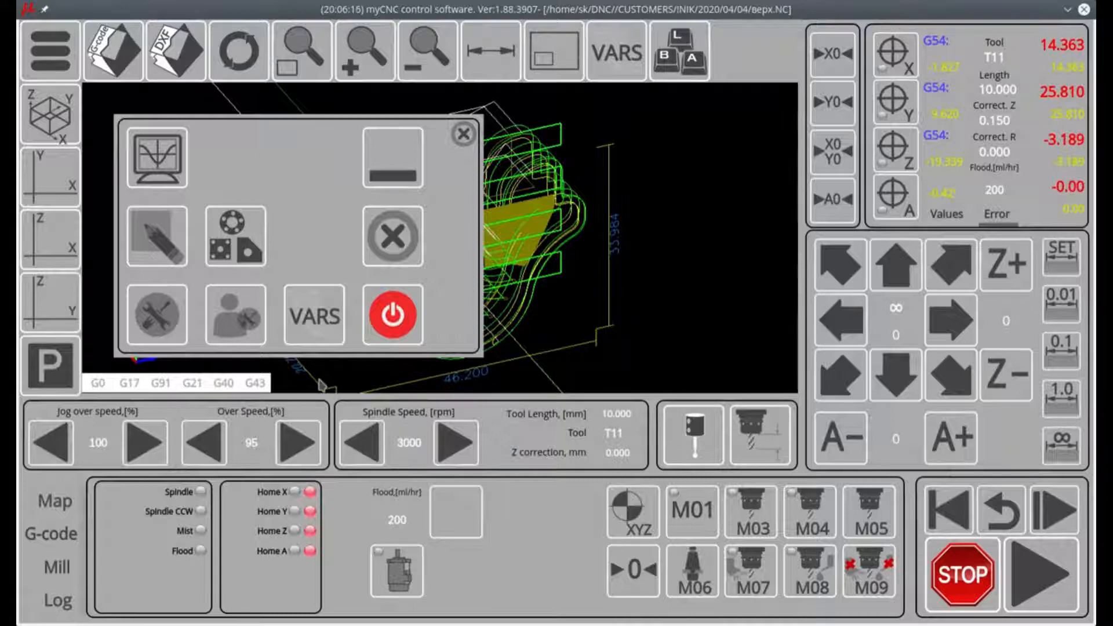
click(148, 319)
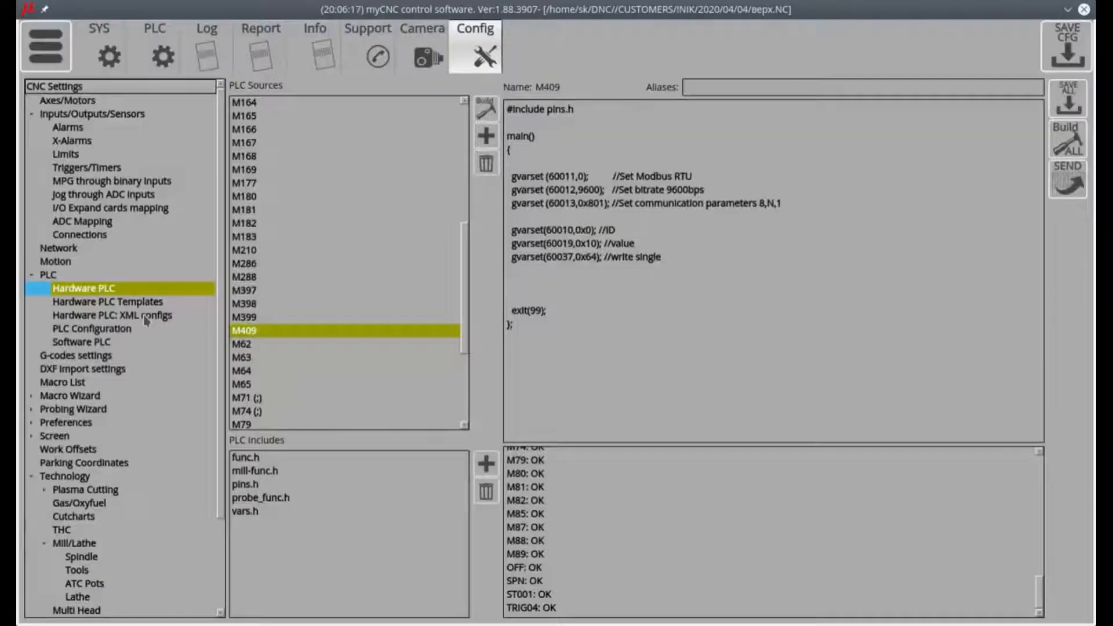
Duplicate the three-line ID, value and write single block below itself in M409 and set the copy's 60010 ID to 0x10.
click(551, 281)
drag(581, 244, 608, 247)
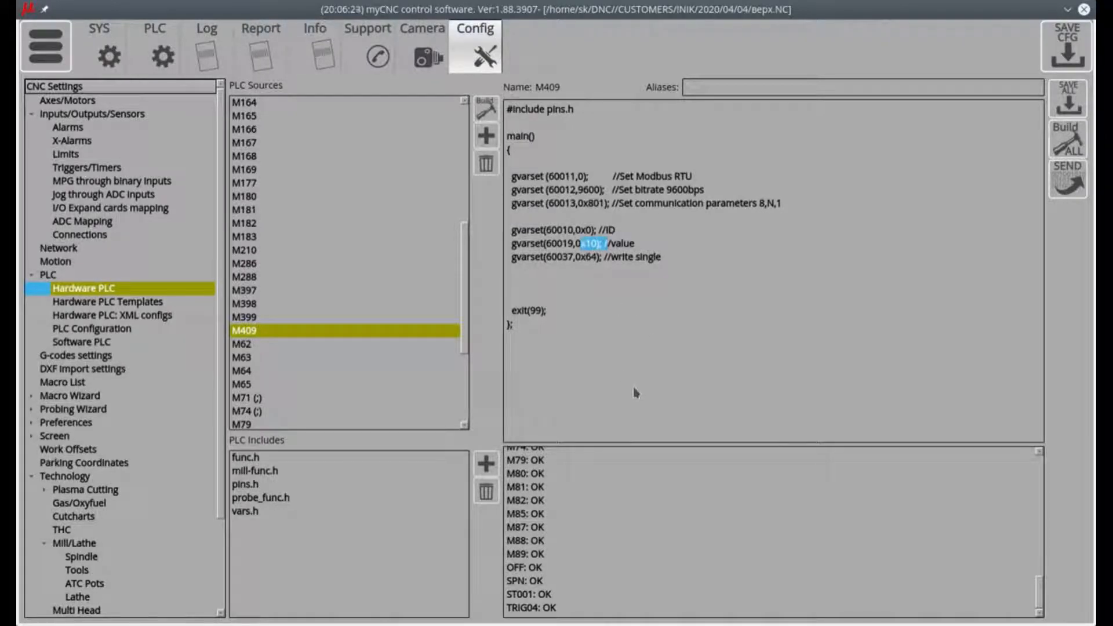
click(649, 231)
key(Home)
key(shift+Down)
key(shift+Down)
key(shift+Down)
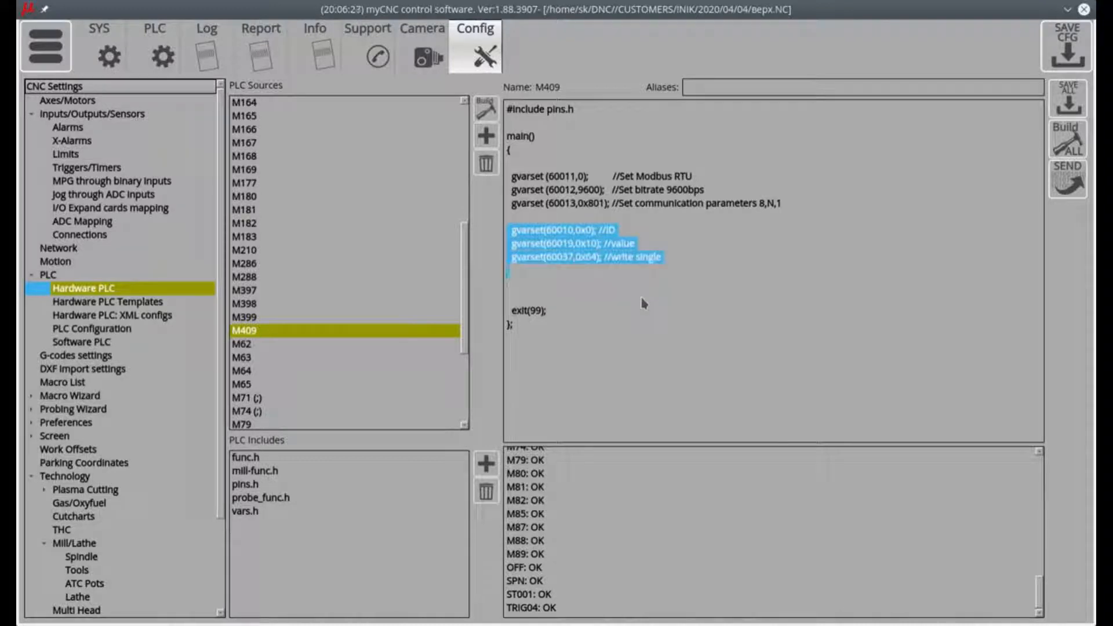
key(ctrl+c)
key(Right)
key(Return)
key(ctrl+v)
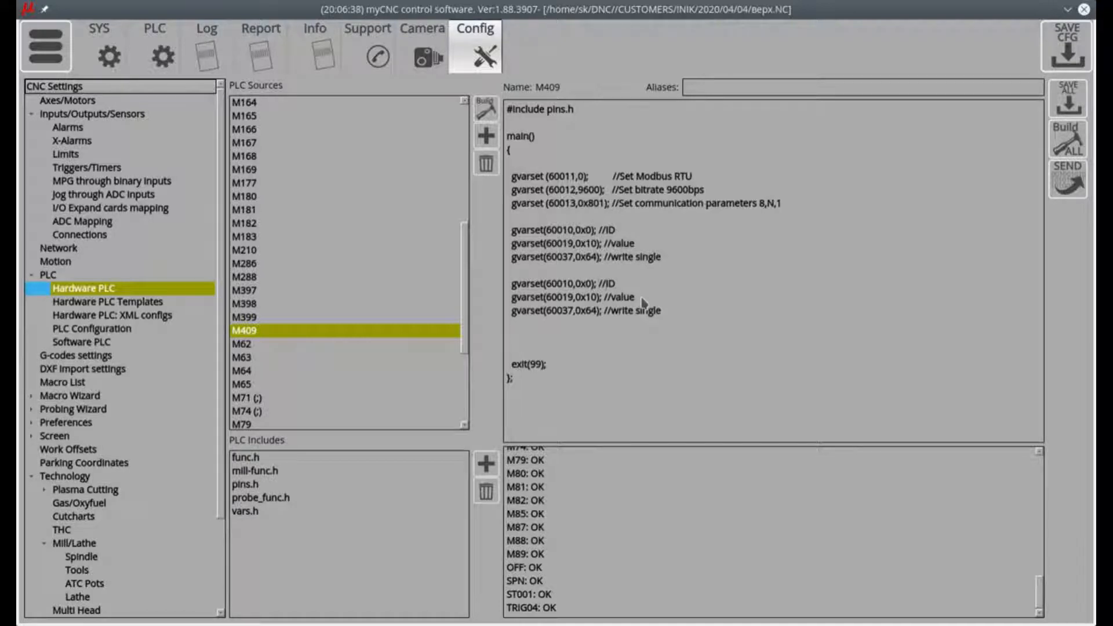
text(1)
Switch to the manual in Firefox and highlight the 0002 data option for 9600,N in the section 5.6 communication parameter command.
key(alt+Tab)
click(403, 360)
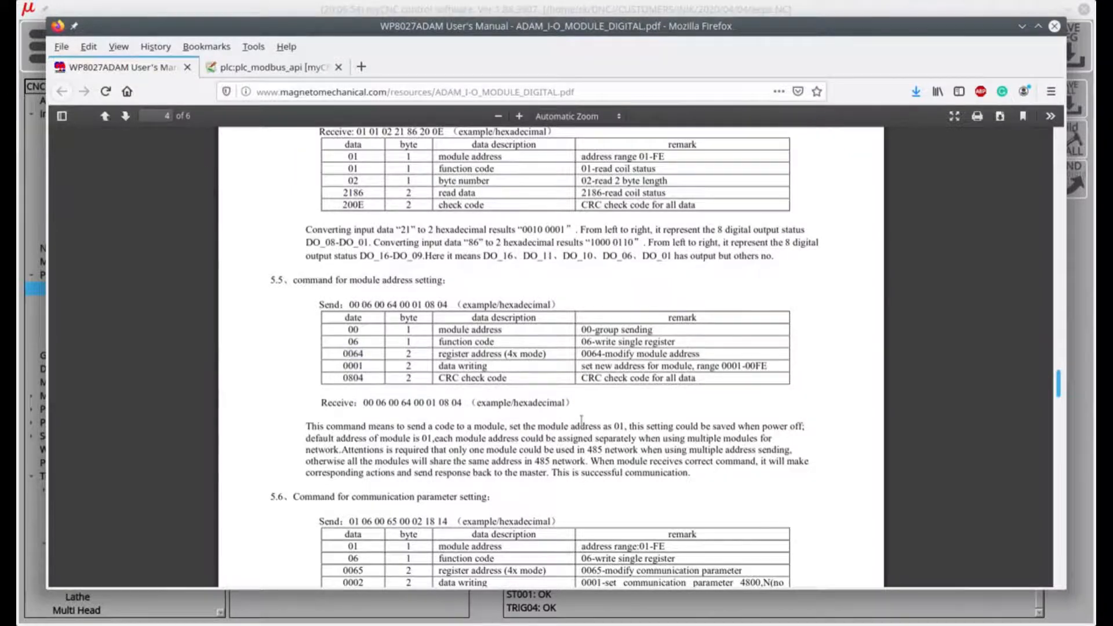
scroll(581, 419, down, 5)
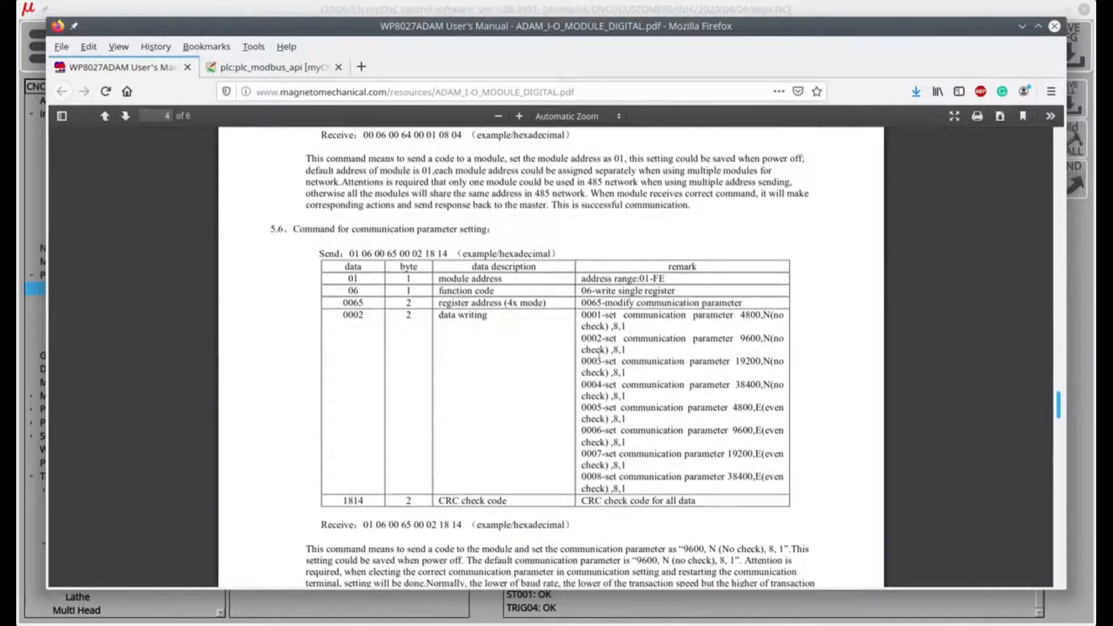
drag(596, 339, 609, 340)
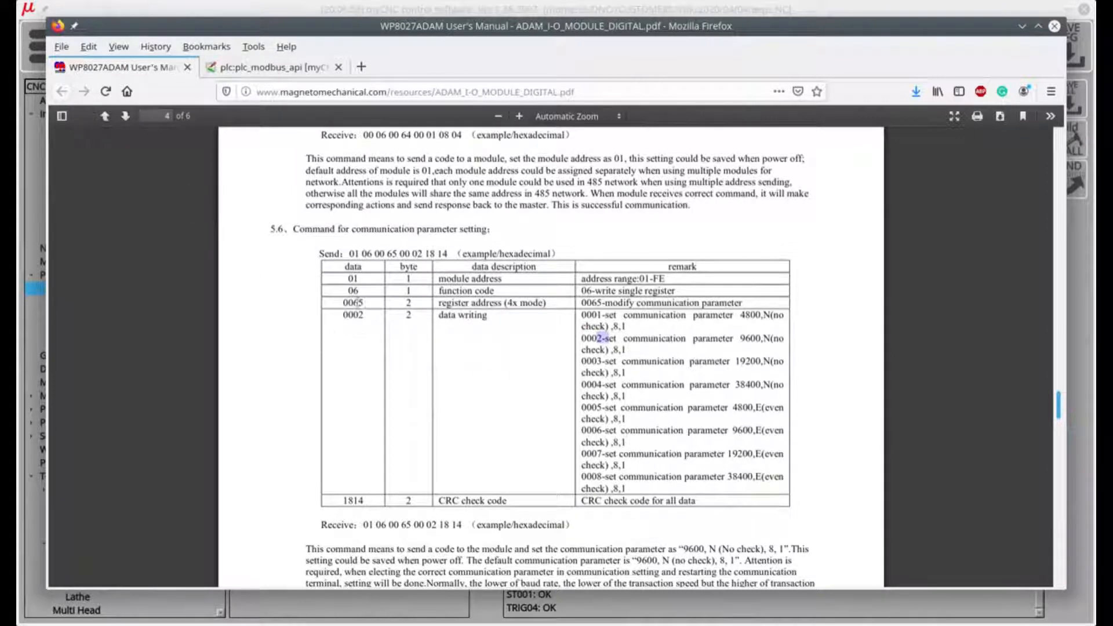
Back in myCNC, set the second block's 60019 value to 0x2 and its 60037 write single address to 0x65.
click(388, 9)
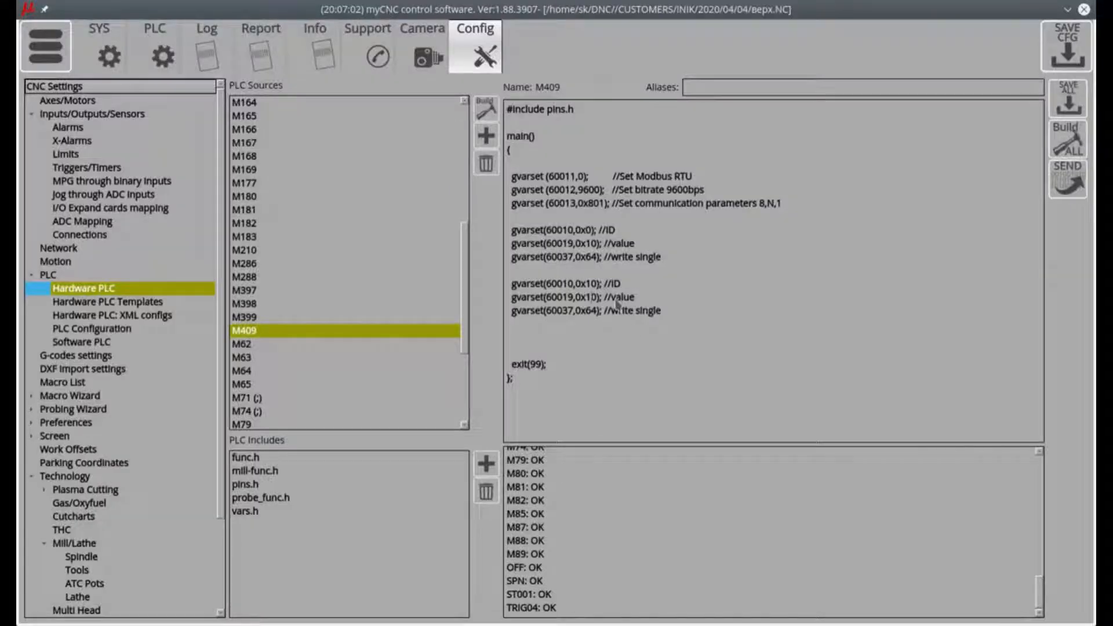
click(586, 298)
text(2)
key(Delete)
key(Delete)
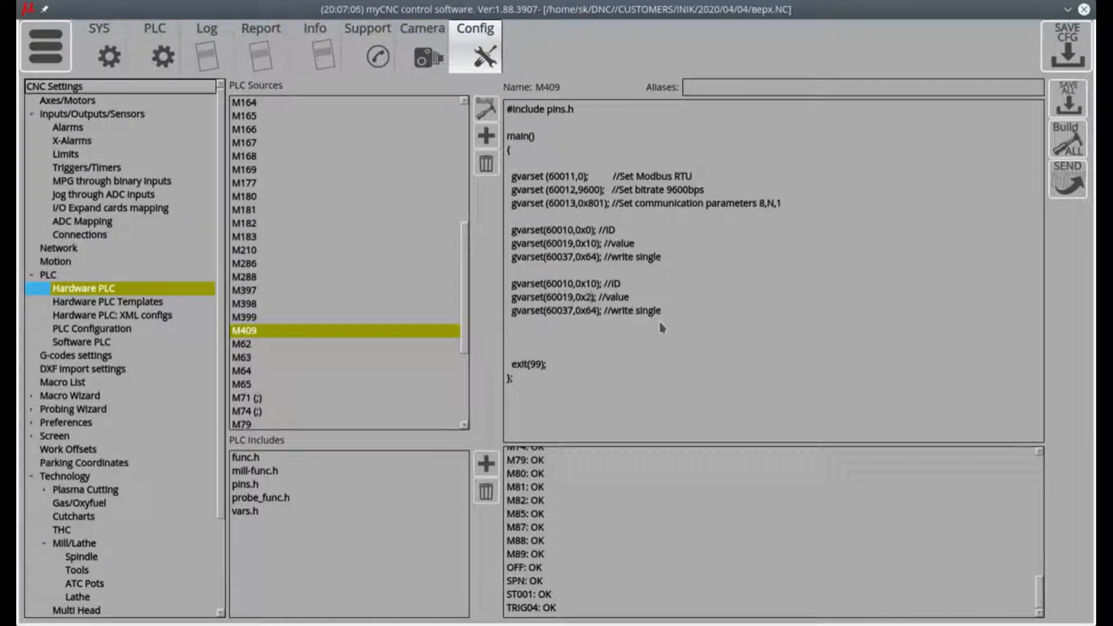
key(Down)
text(5)
key(Delete)
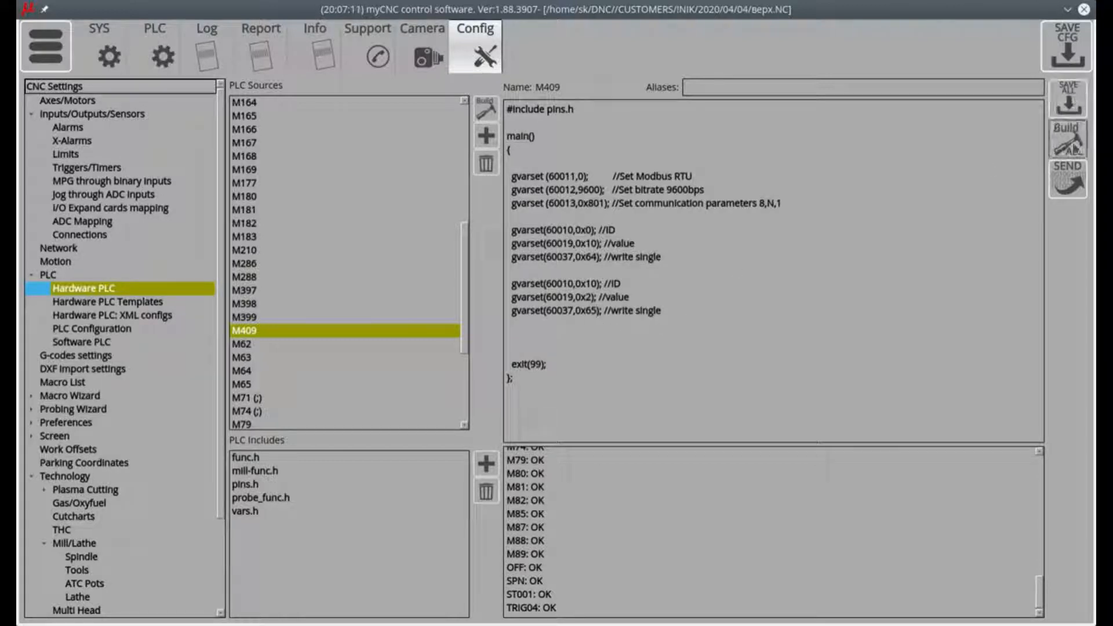
Send the updated Hardware PLC code to the controller and reopen the M409 source in the configuration settings through the main screen.
click(1068, 183)
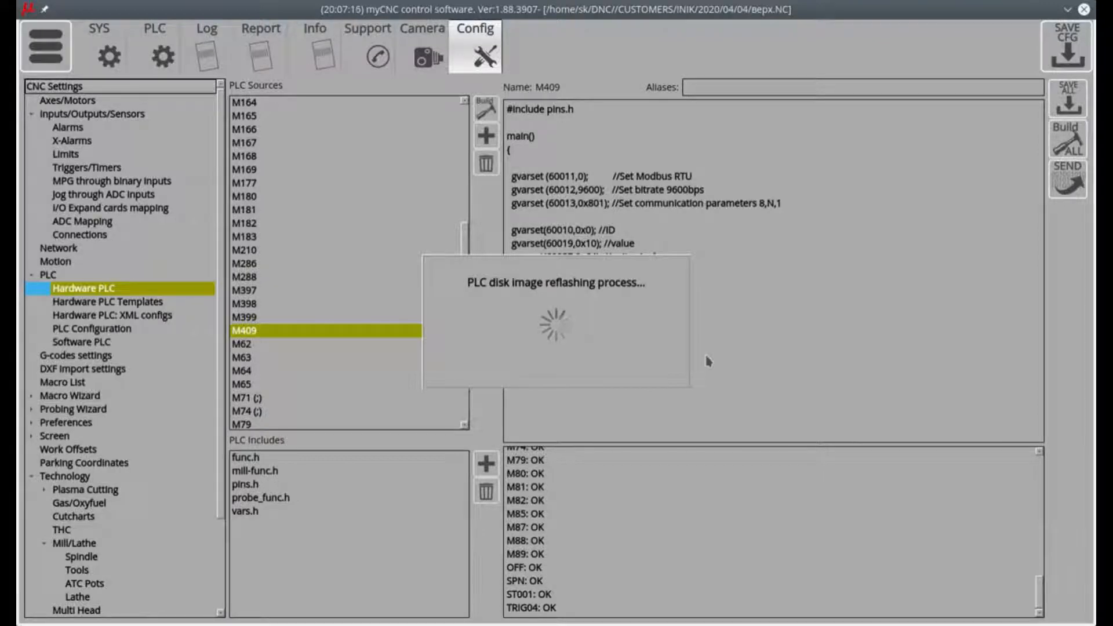
click(45, 46)
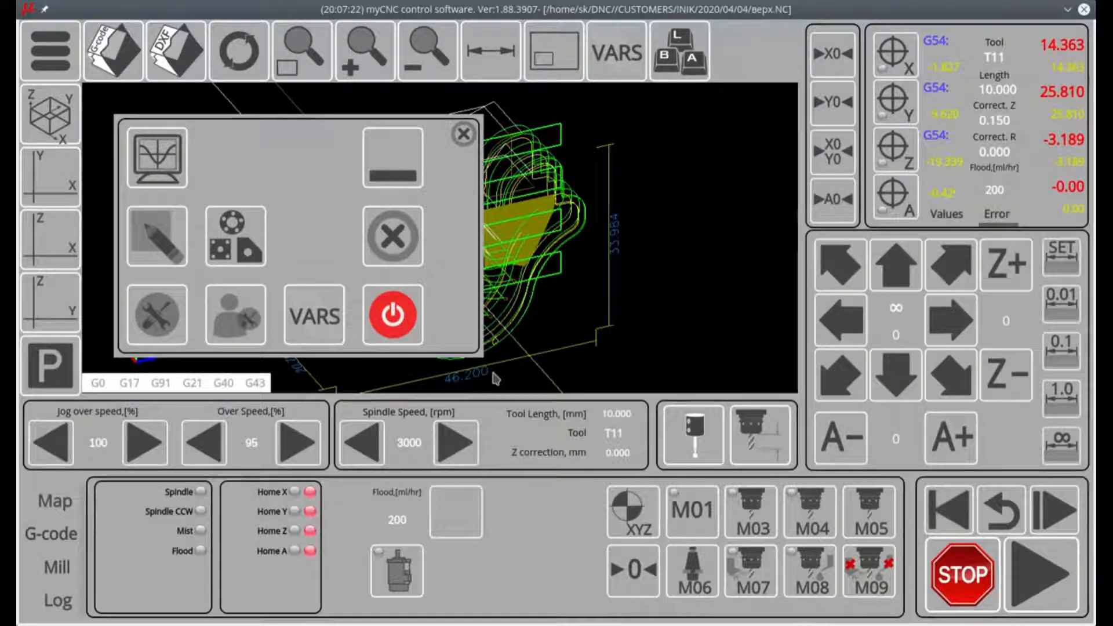
click(162, 331)
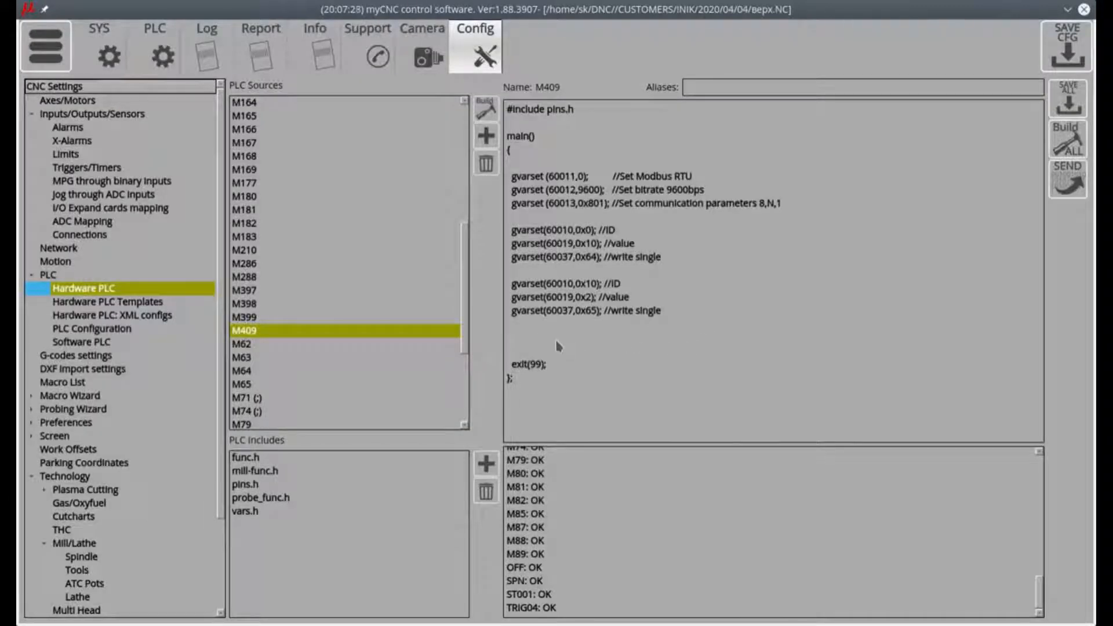
click(536, 341)
Switch to the module manual in Firefox and compare the digital output commands for several controls (5.2) and single control (5.3).
key(alt+Tab)
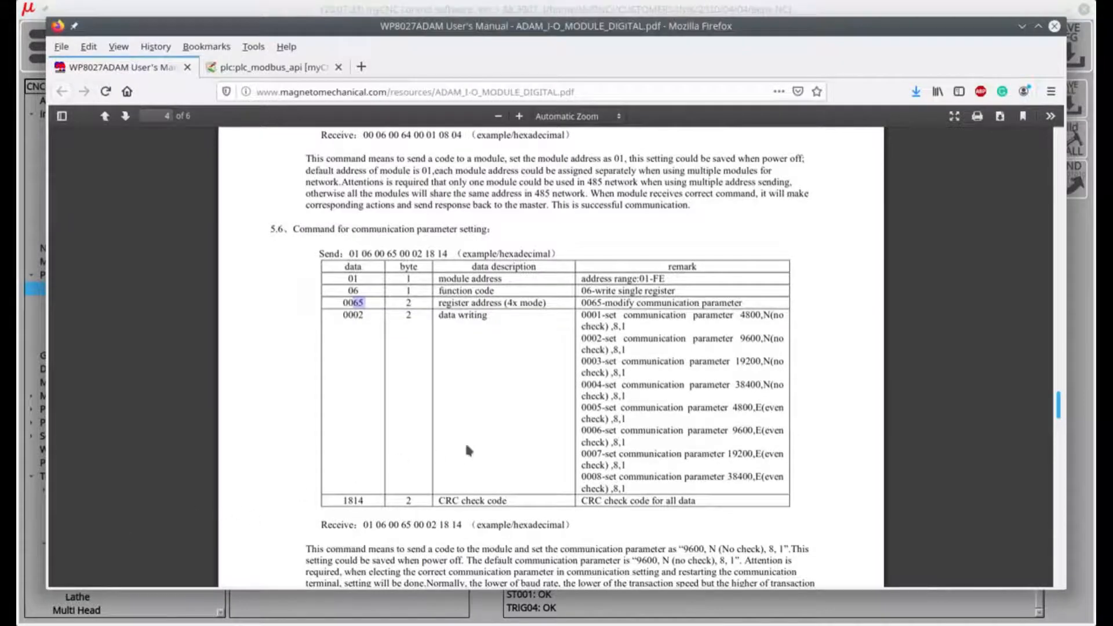
scroll(469, 450, up, 10)
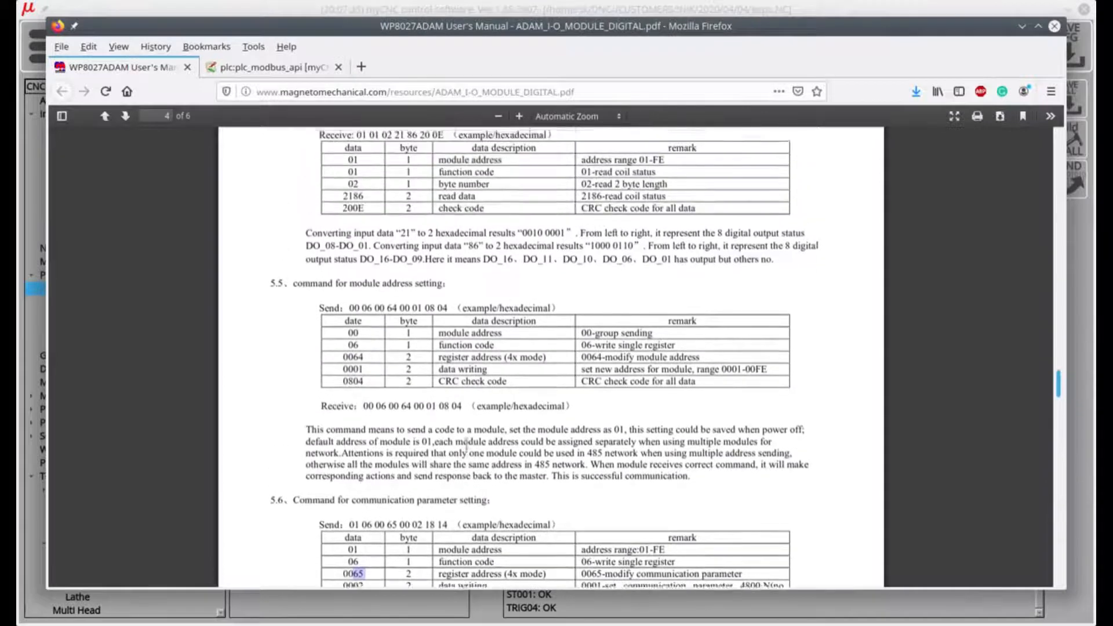
scroll(467, 447, up, 7)
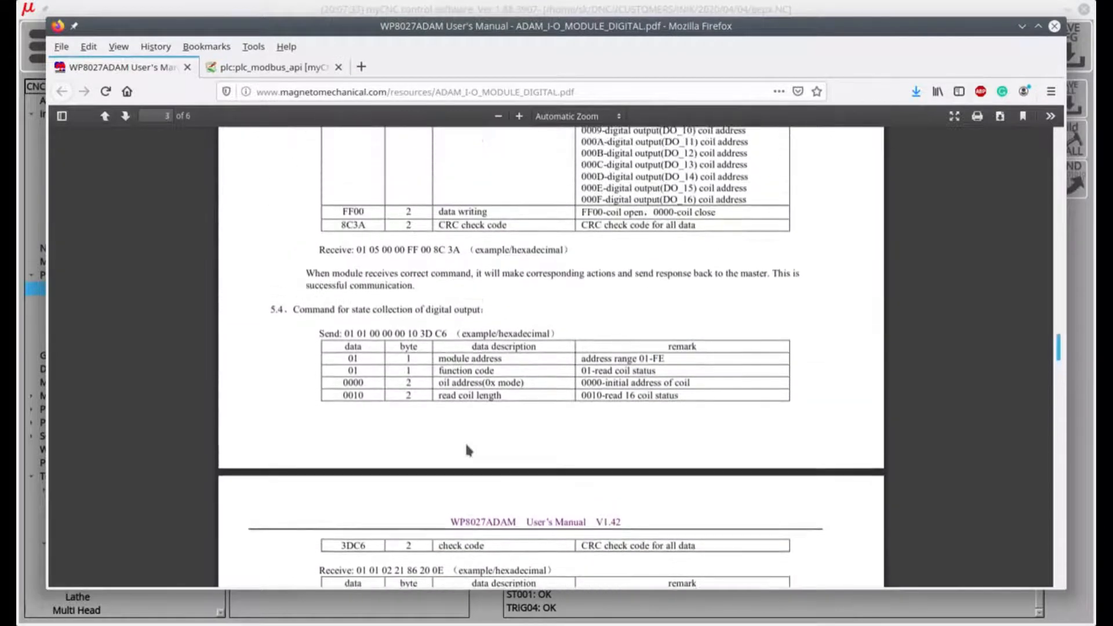
scroll(468, 451, up, 3)
scroll(468, 450, up, 6)
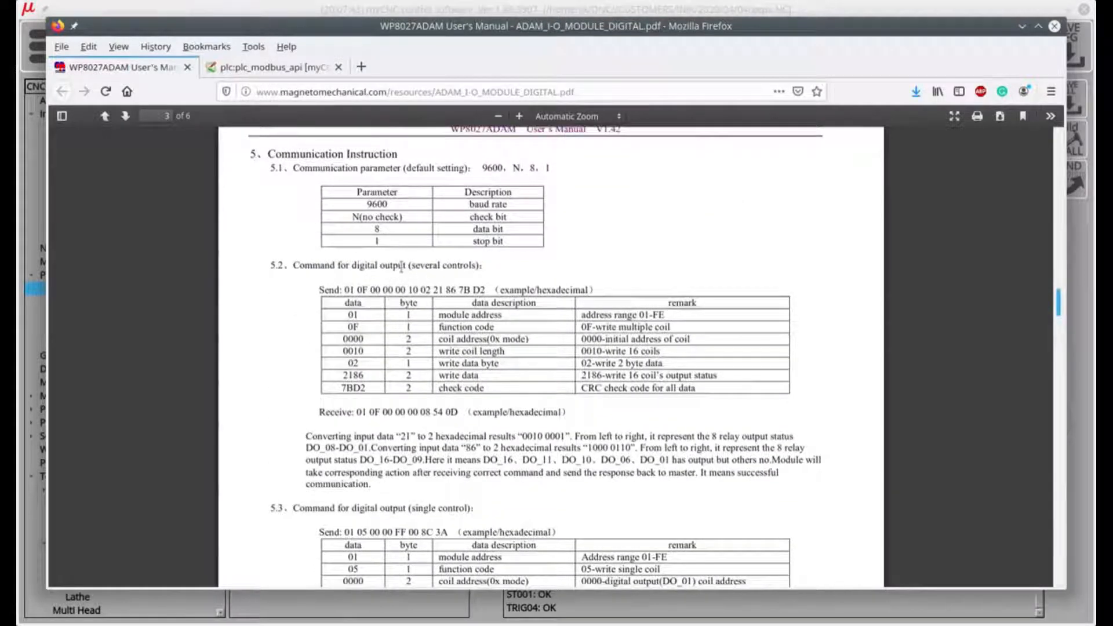
drag(352, 265, 478, 266)
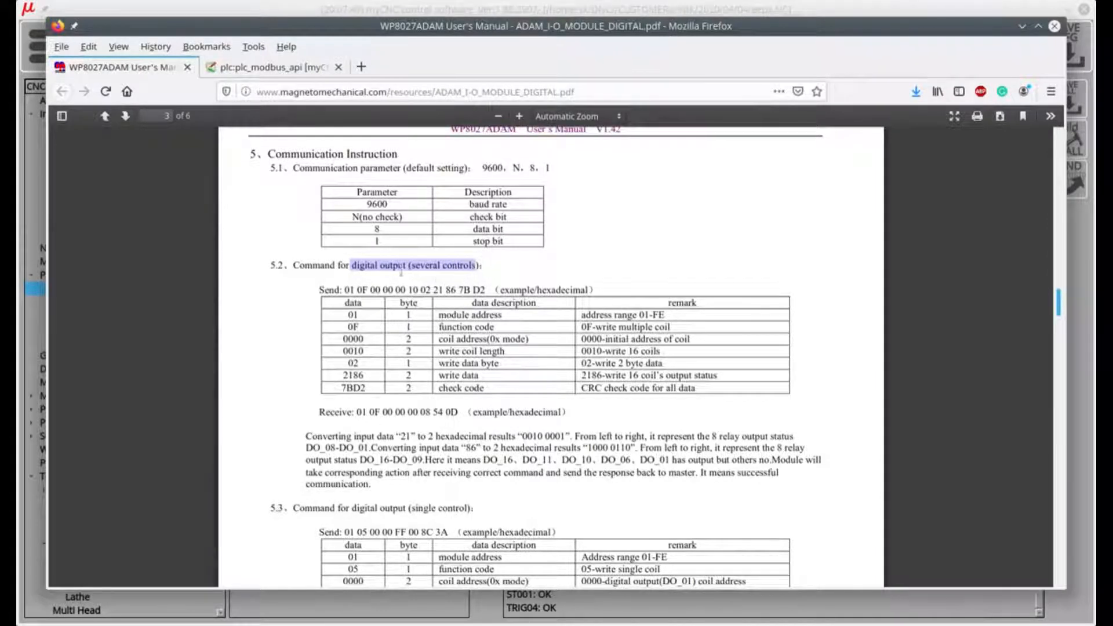
scroll(393, 270, down, 3)
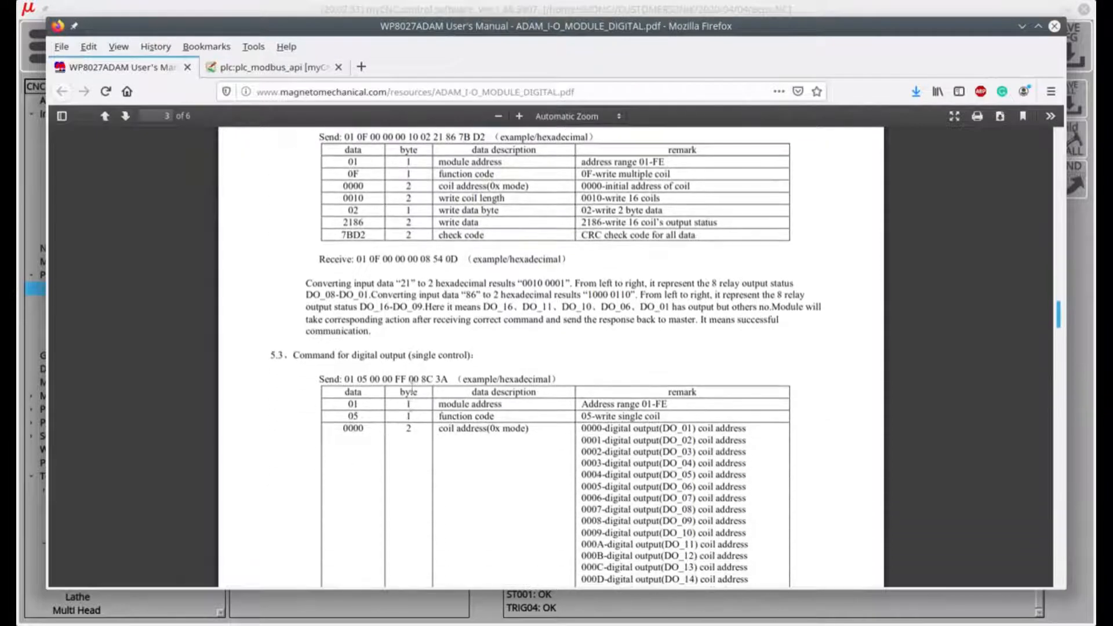
drag(346, 355, 487, 356)
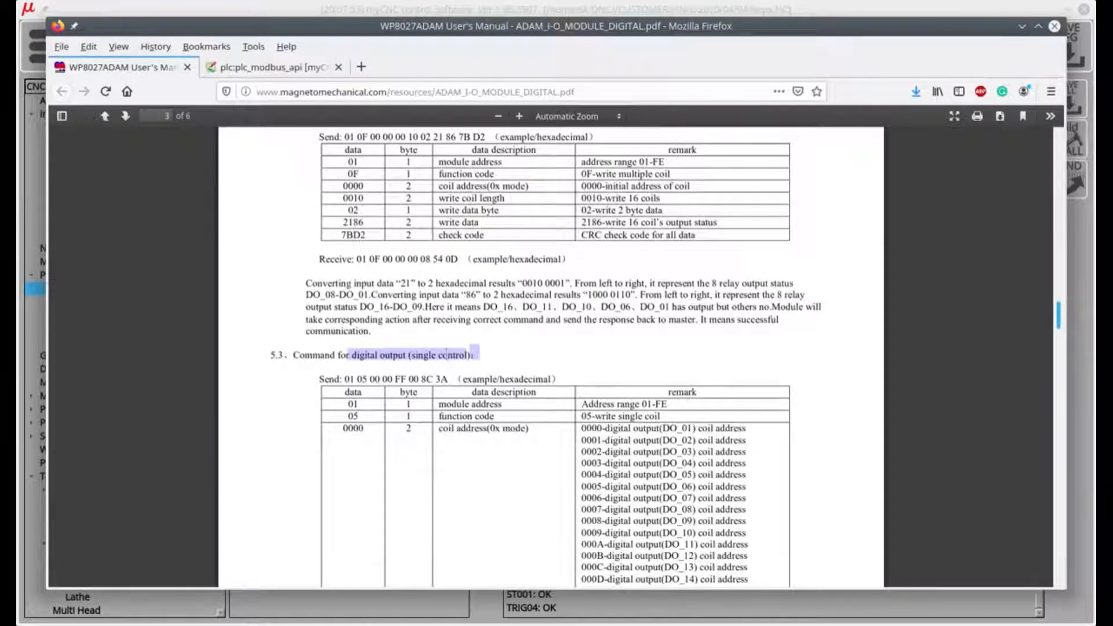
click(447, 354)
scroll(447, 354, up, 2)
scroll(448, 358, down, 3)
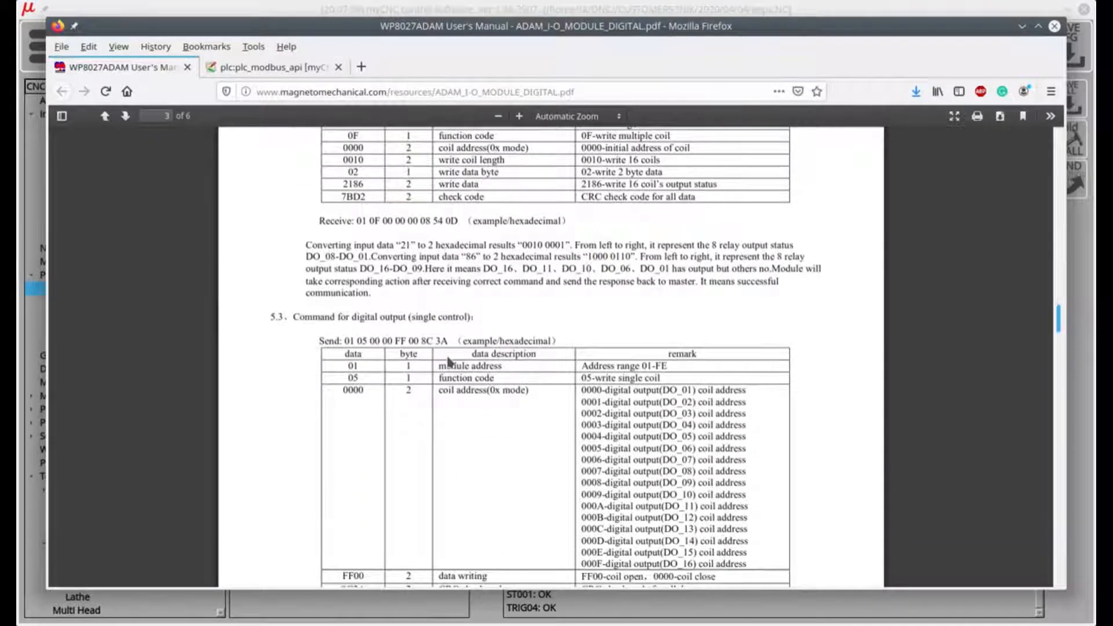
Examine the coil address row and its 0000 initial address in the section 5.2 several controls command table.
scroll(448, 358, up, 6)
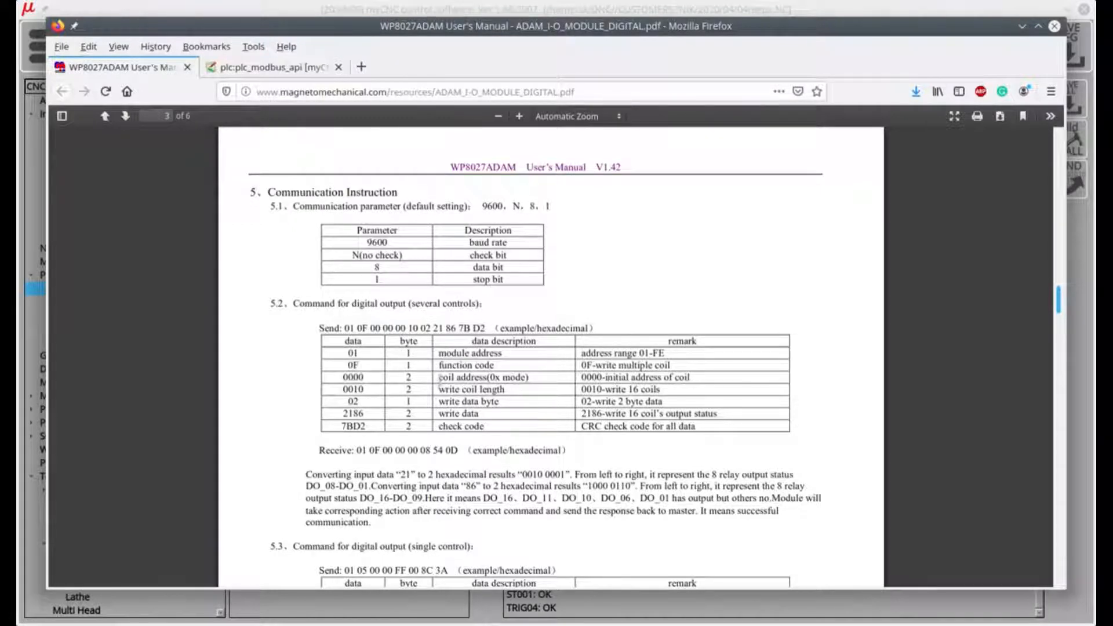
drag(439, 378, 488, 378)
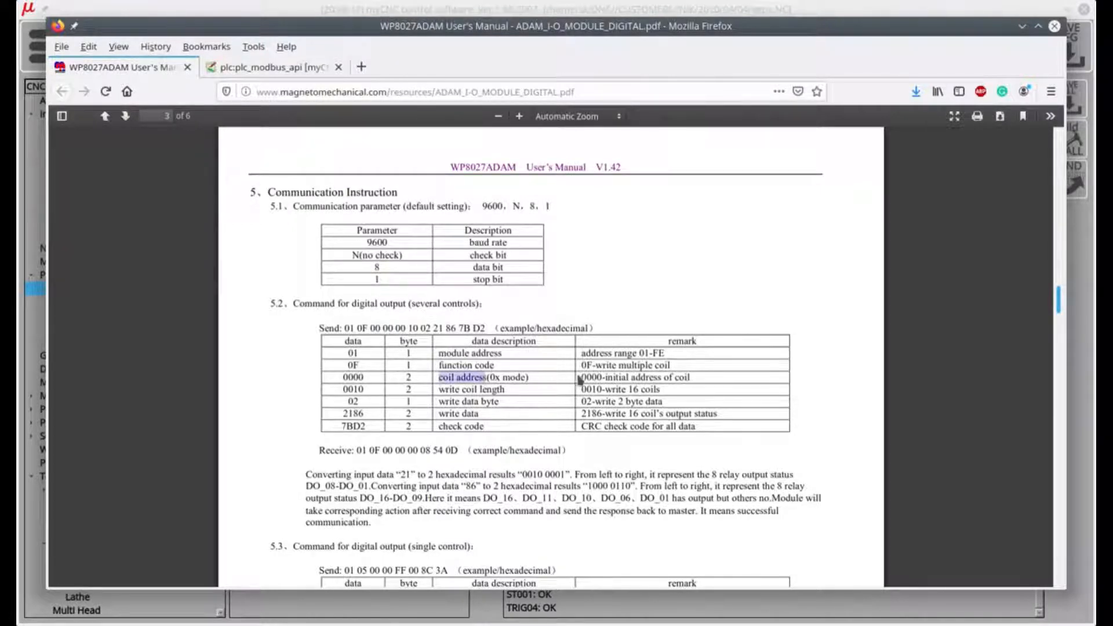
drag(581, 372, 634, 366)
click(633, 366)
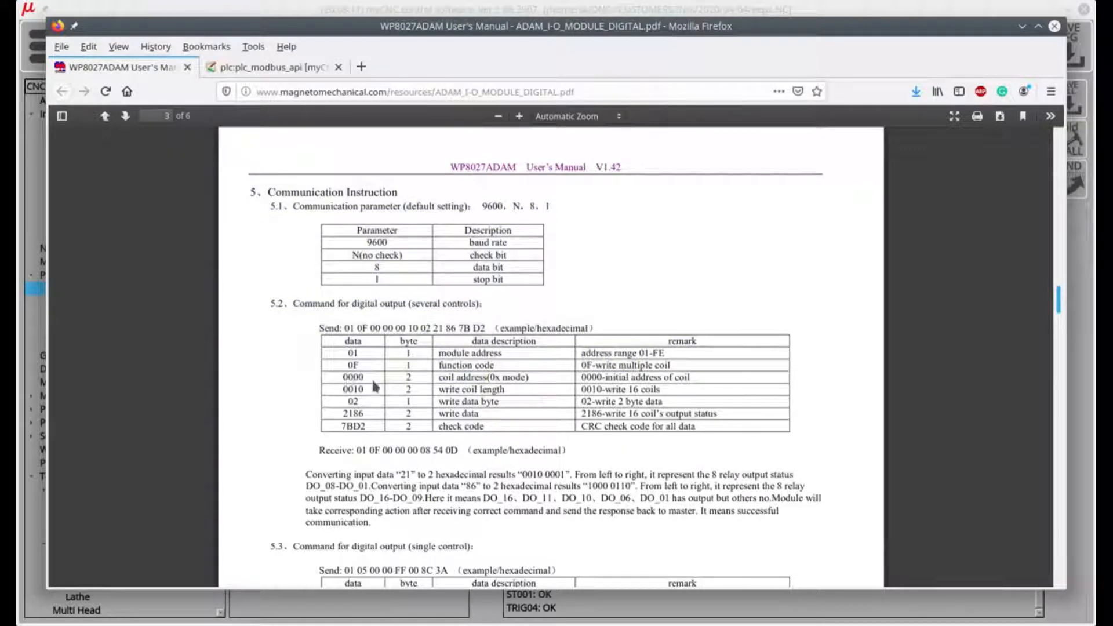
drag(365, 374, 350, 377)
click(352, 378)
Highlight the 60035 write multiple coils register in the plc_modbus_api documentation and return to myCNC.
click(267, 67)
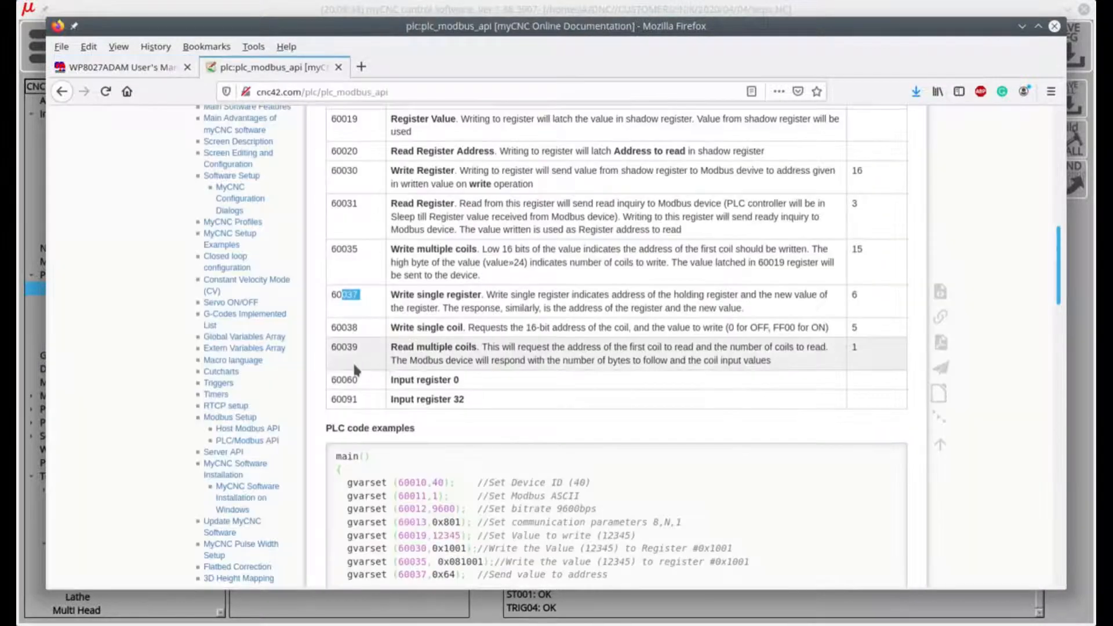
double_click(344, 249)
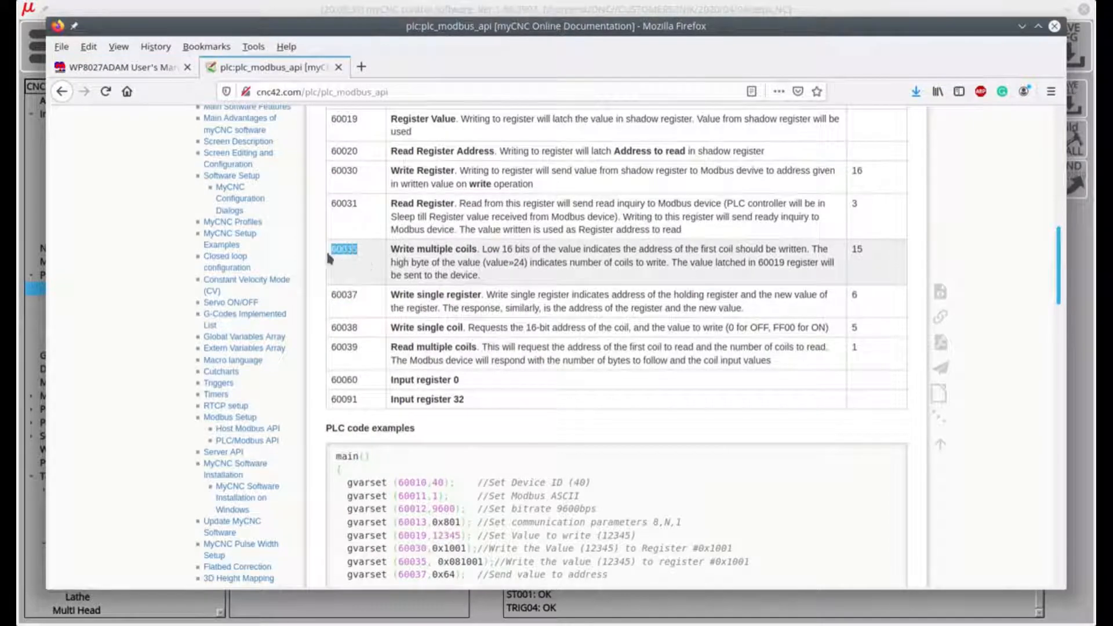
click(161, 14)
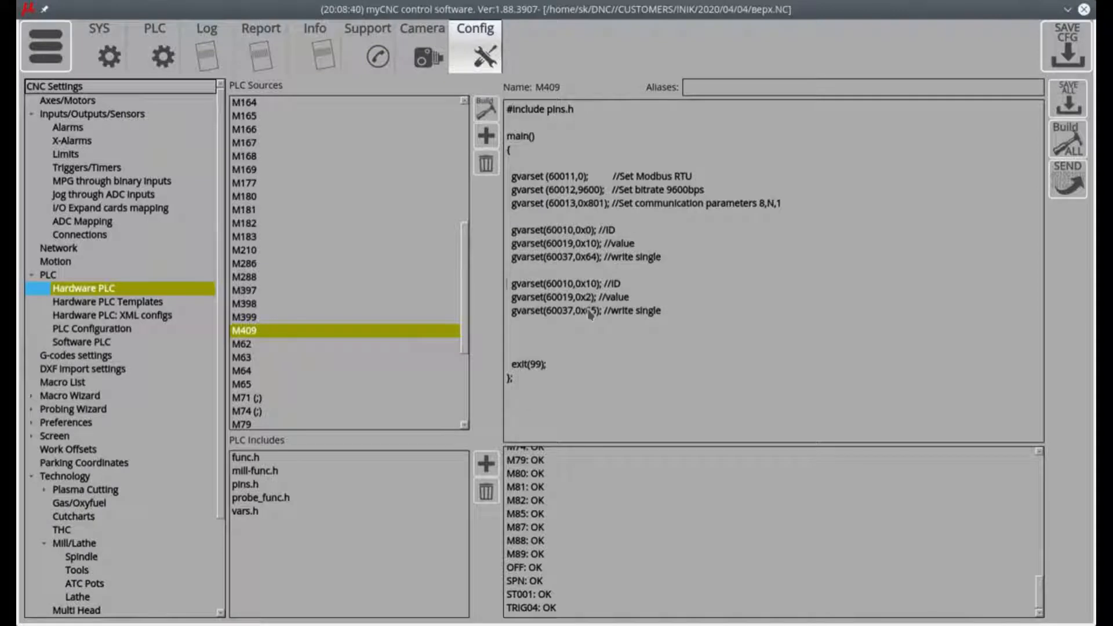
Duplicate the second ID, value and write single block of M409 below itself, separated by a blank line.
key(shift+Down)
key(shift+Down)
key(shift+Down)
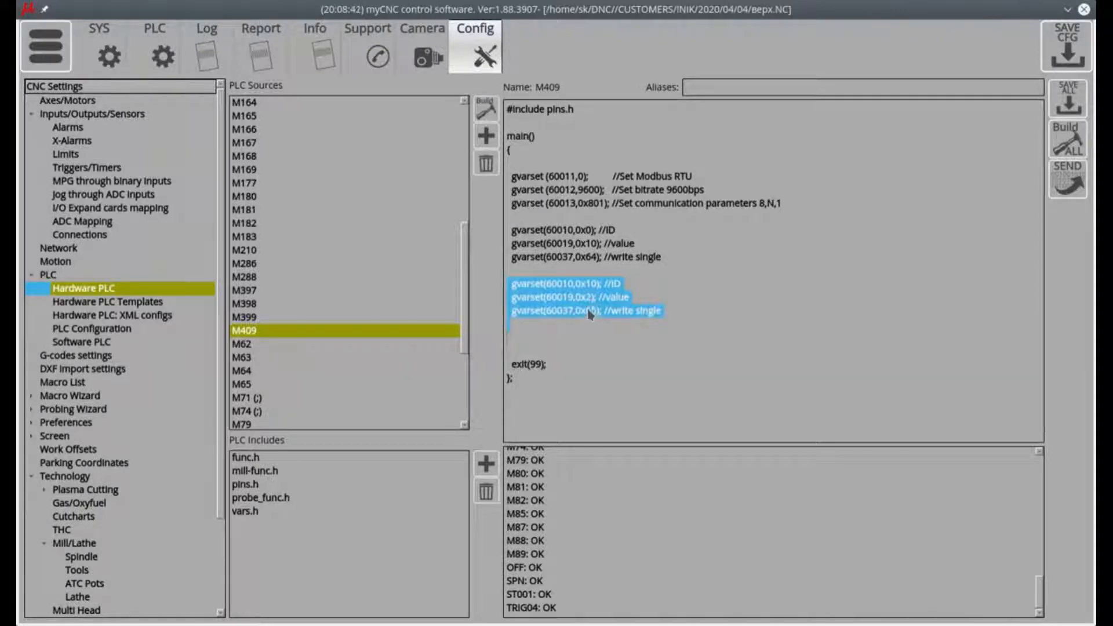
key(ctrl+c)
key(Right)
key(Return)
key(ctrl+v)
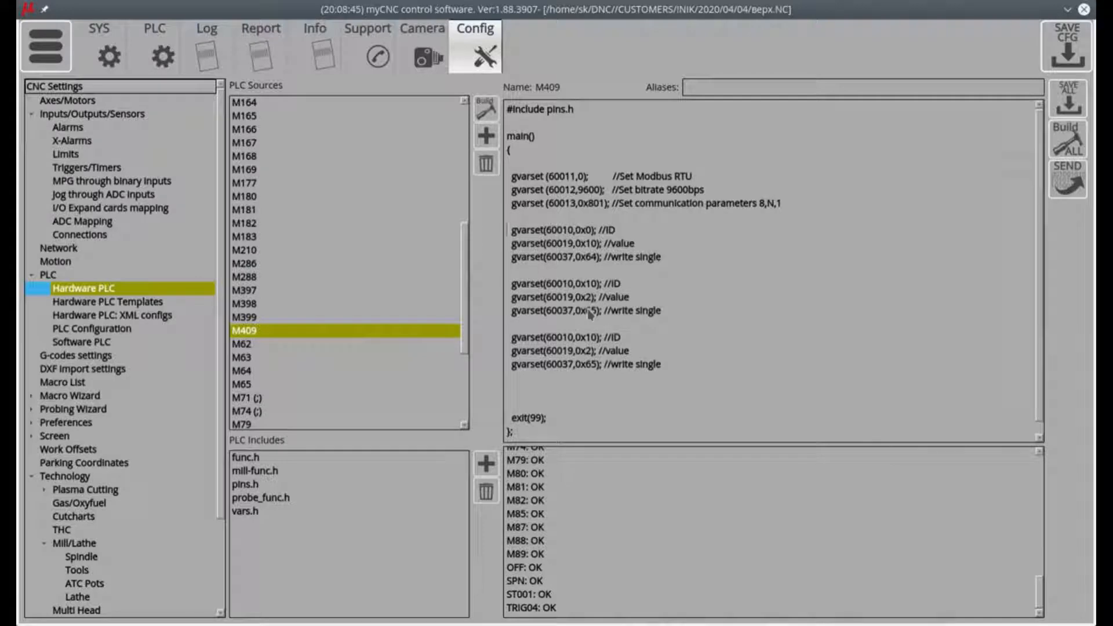
Comment out all three lines of both the first and the second gvarset block with //.
text(//)
key(Down)
key(Home)
text(//)
key(Down)
key(Home)
text(//)
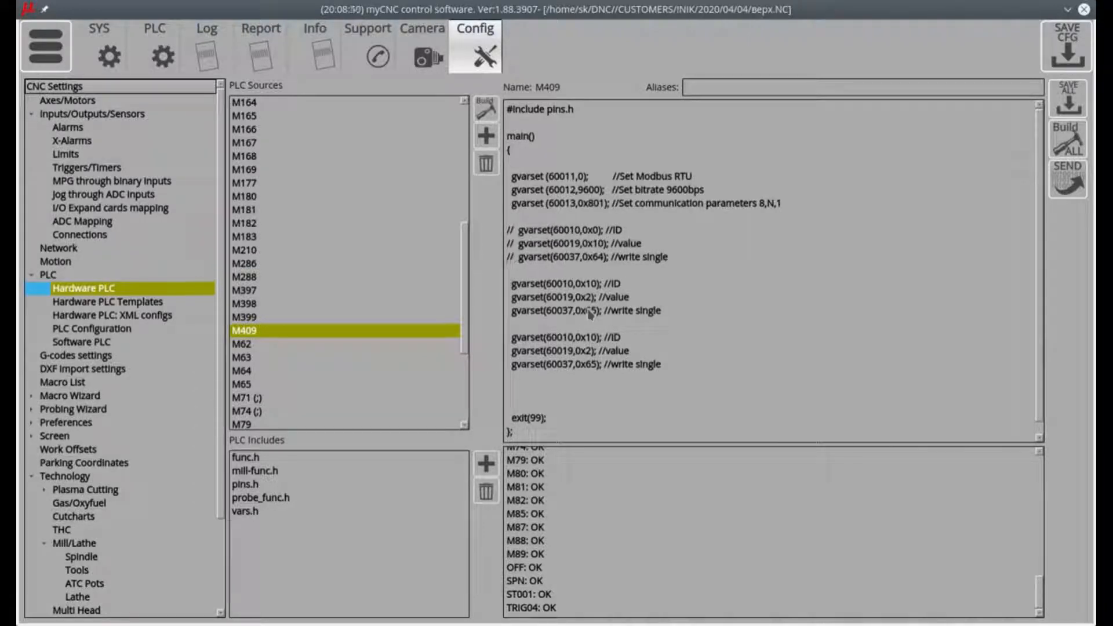
text(//)
key(Down)
key(Home)
text(//)
key(Down)
key(Home)
text(//)
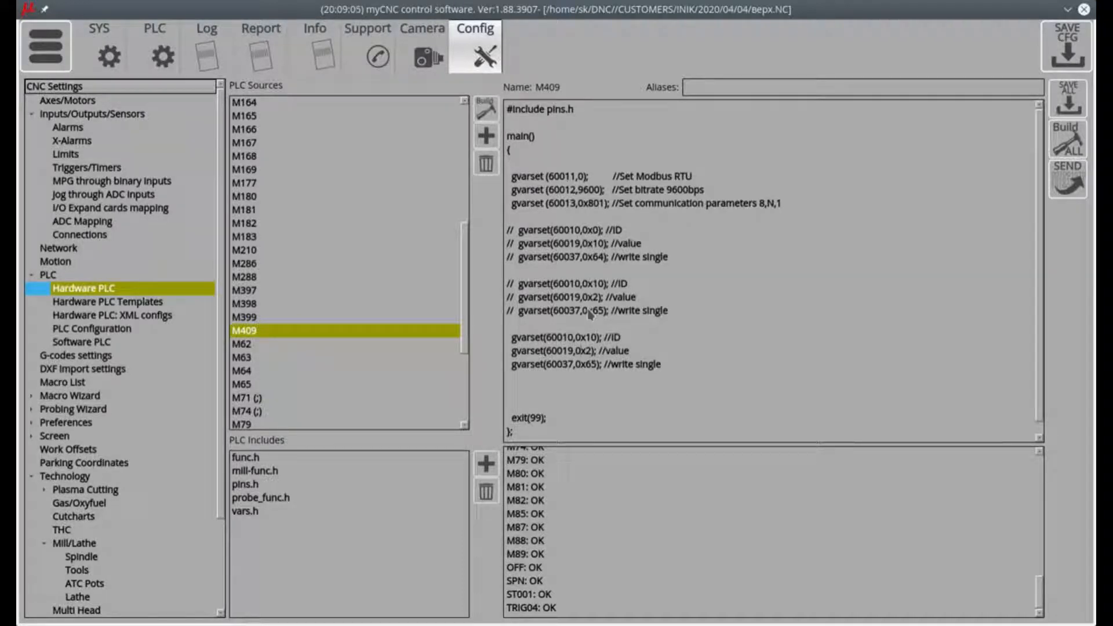
Set the third block's 60019 value to 0xffff and change its write register to 60035.
key(BackSpace)
text(fff)
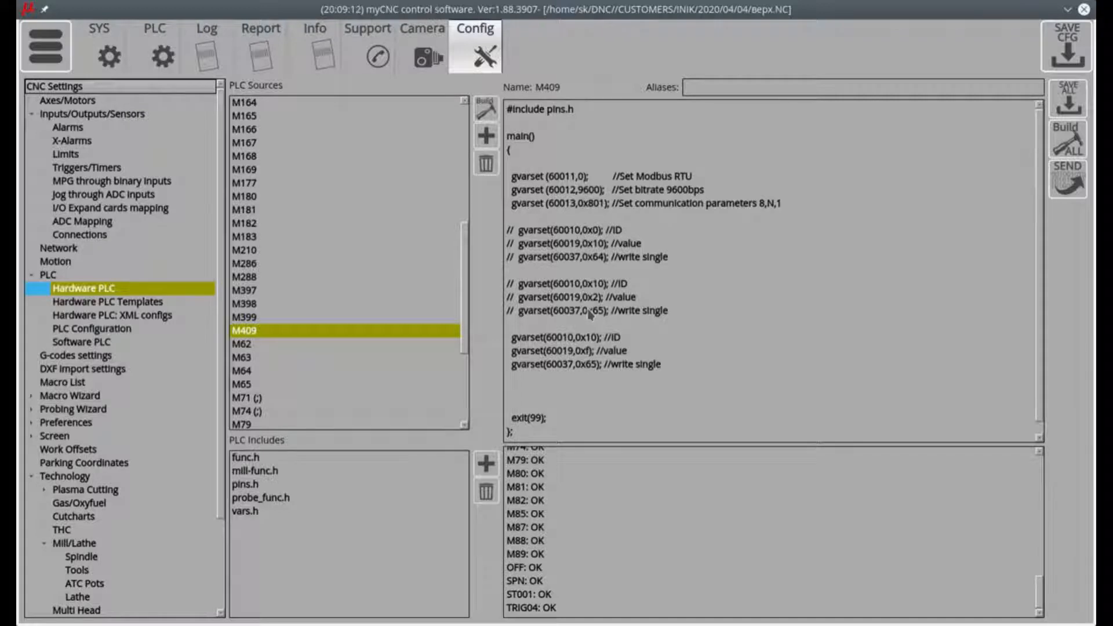
text(f)
key(BackSpace)
text(3)
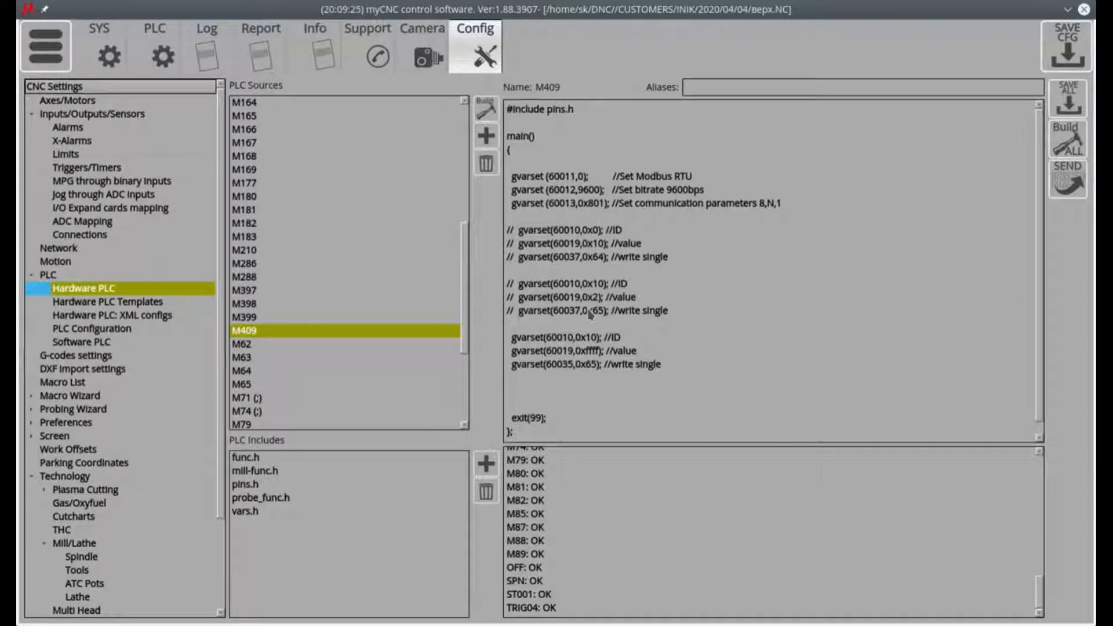
Change the comment on the 60035 line to "write multiple coils".
text(multiple )
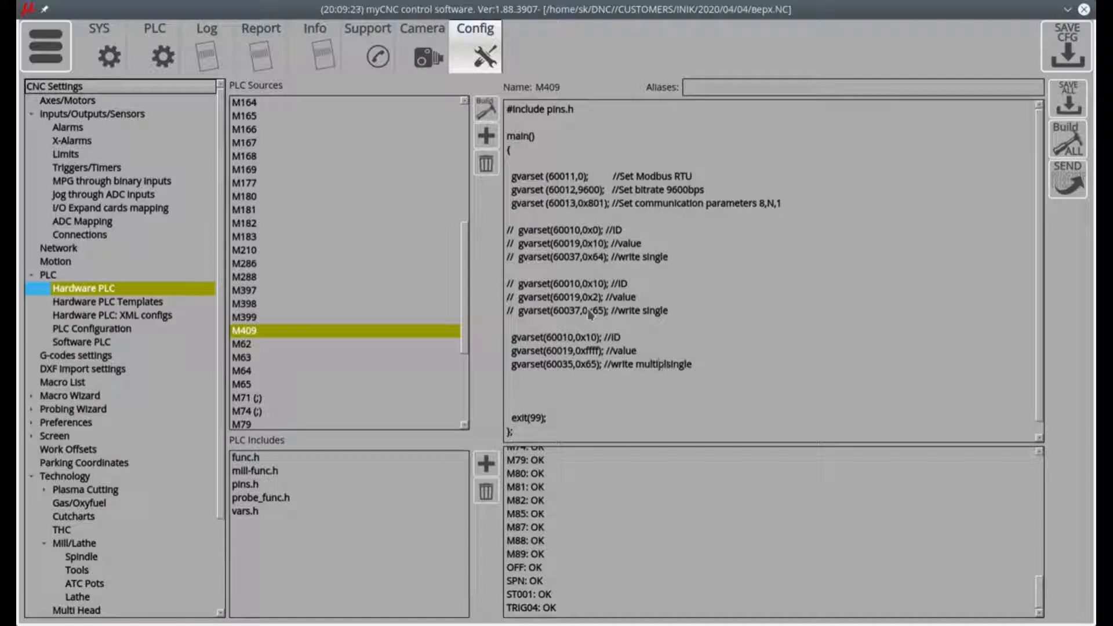
text(coils)
key(shift+End)
key(Delete)
Add the line a=(16<<24)+0; above the 60035 write, with a blank line between it and the 60019 value line.
key(Return)
text(a=)
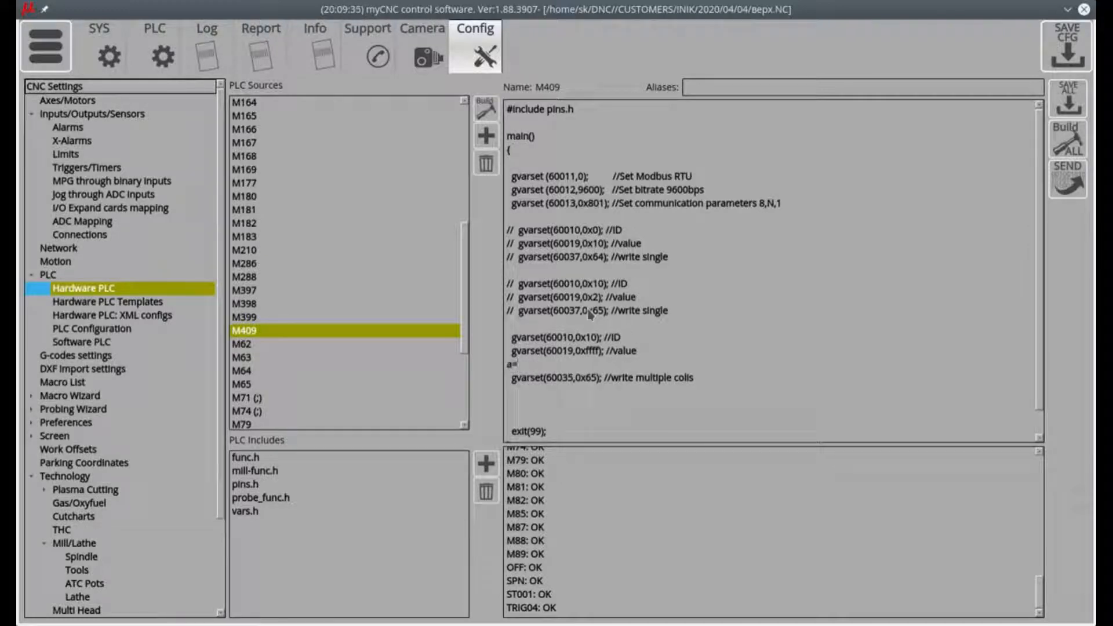
text((16))
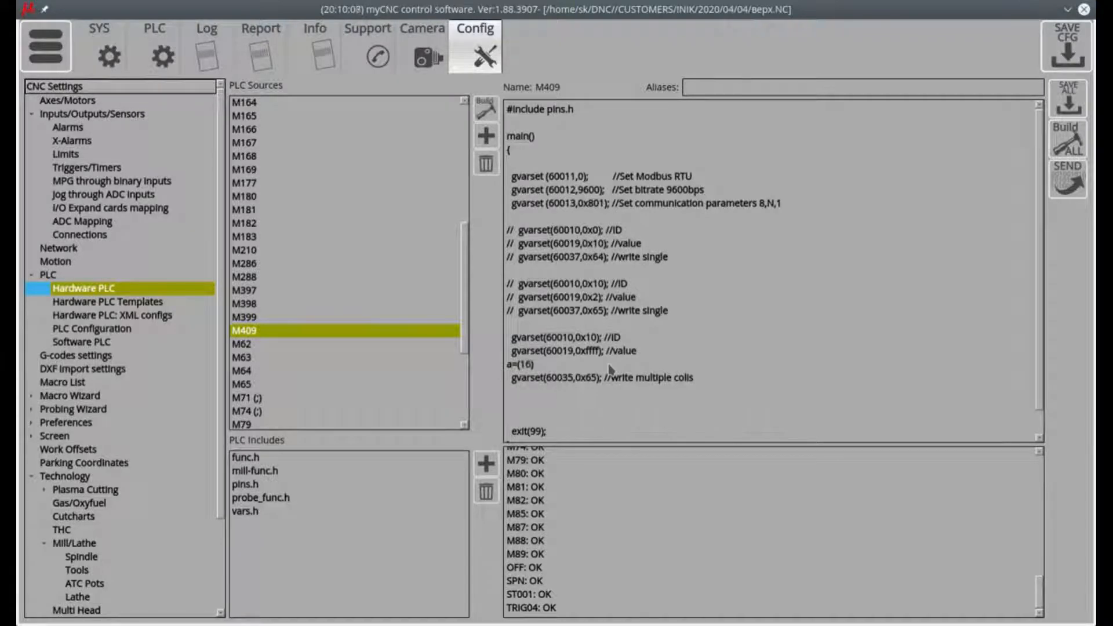
text(<<24)
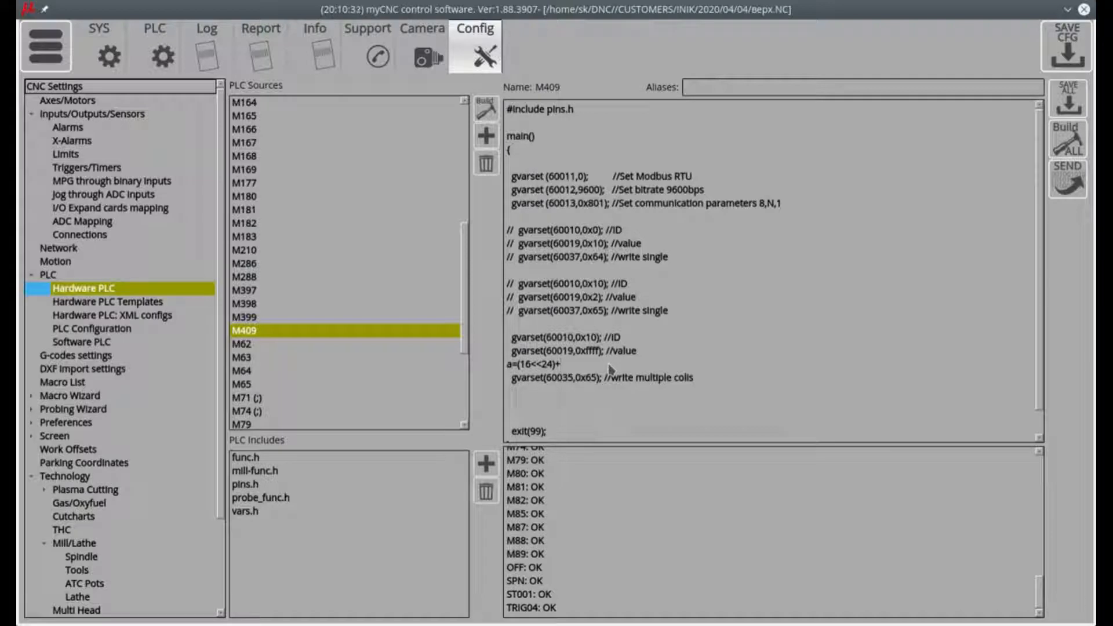
text(0;)
key(Home)
key(Home)
key(Return)
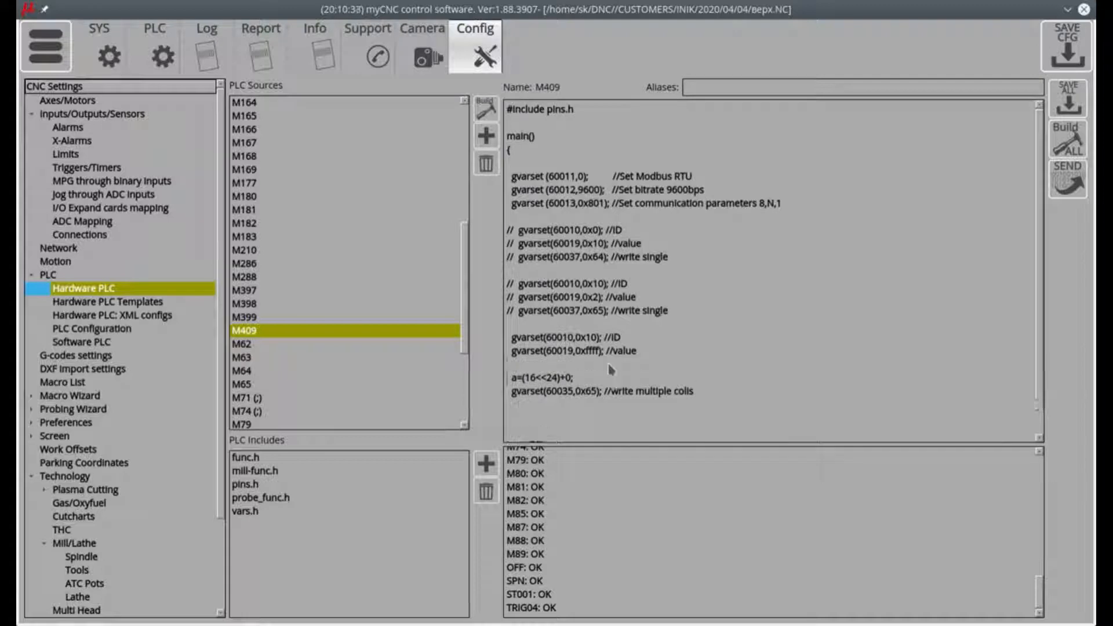
Replace the 0x65 argument of the 60035 write multiple coils line with the variable a.
key(Down)
text(a)
key(Delete)
key(Delete)
key(Delete)
key(Delete)
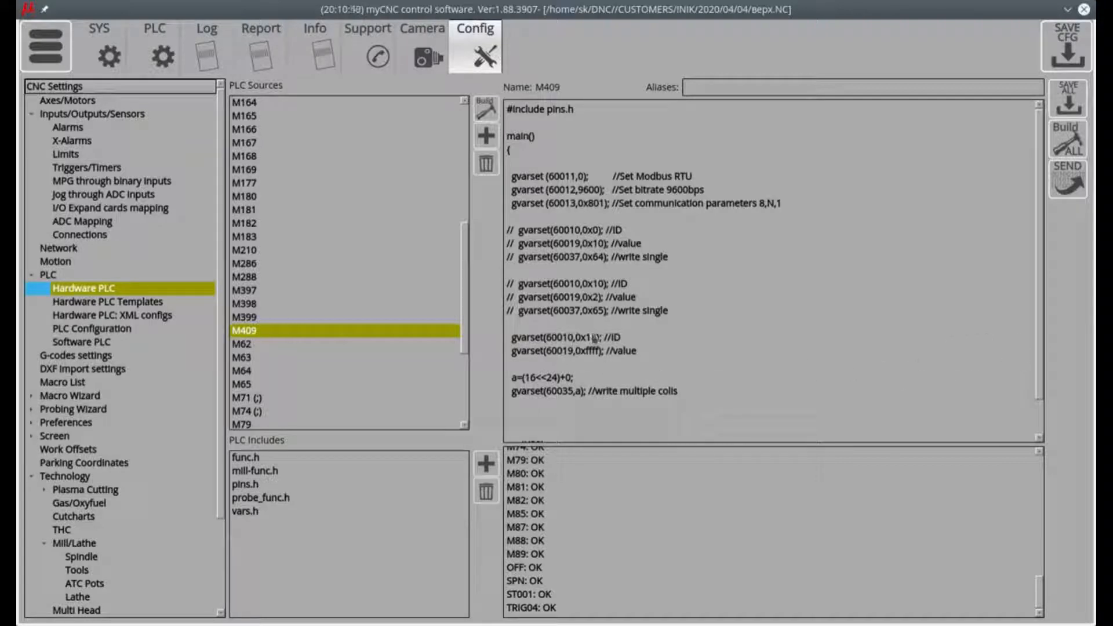
Check the third block's 0xffff value and 16 coil count, glancing at the 60035 entry in the online documentation.
mouse_move(581, 339)
mouse_down()
mouse_move(601, 342)
mouse_move(593, 356)
mouse_up()
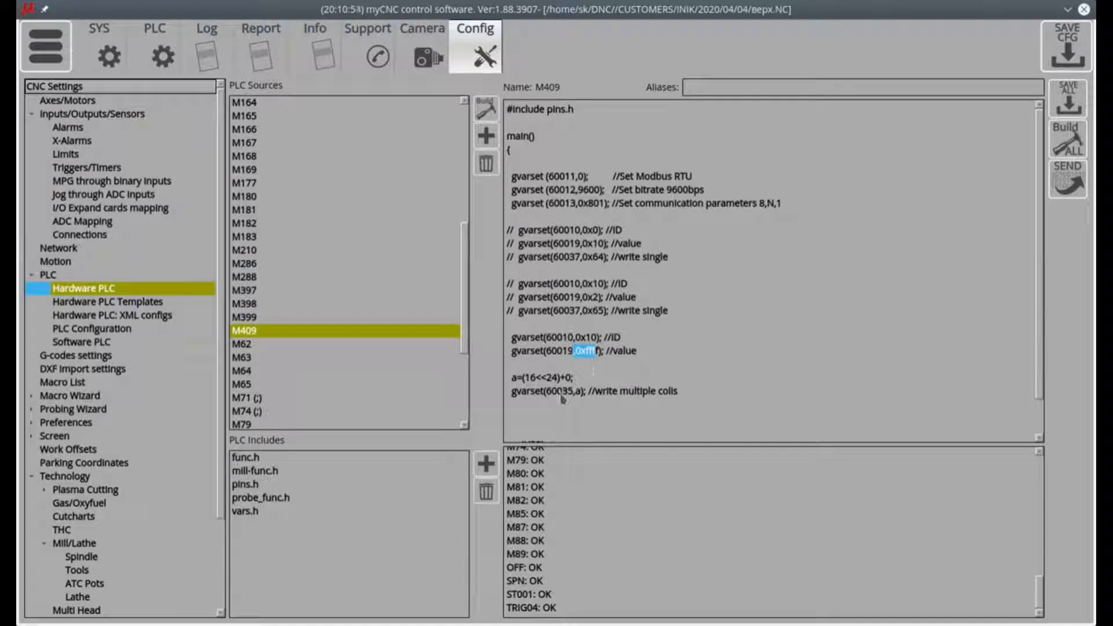
drag(524, 378, 536, 380)
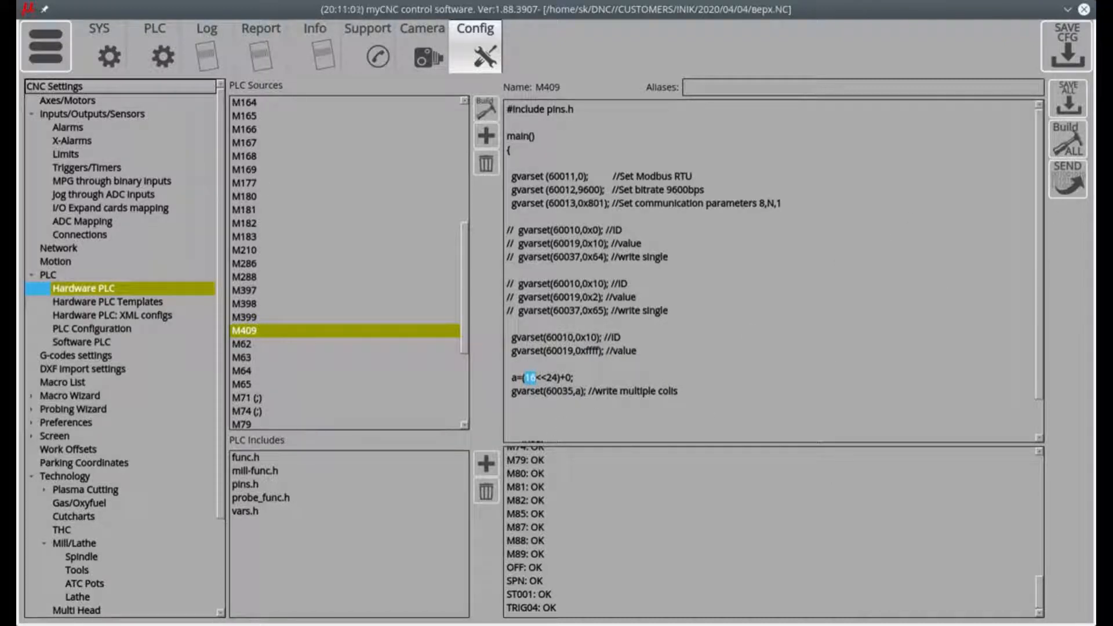
key(alt+Tab)
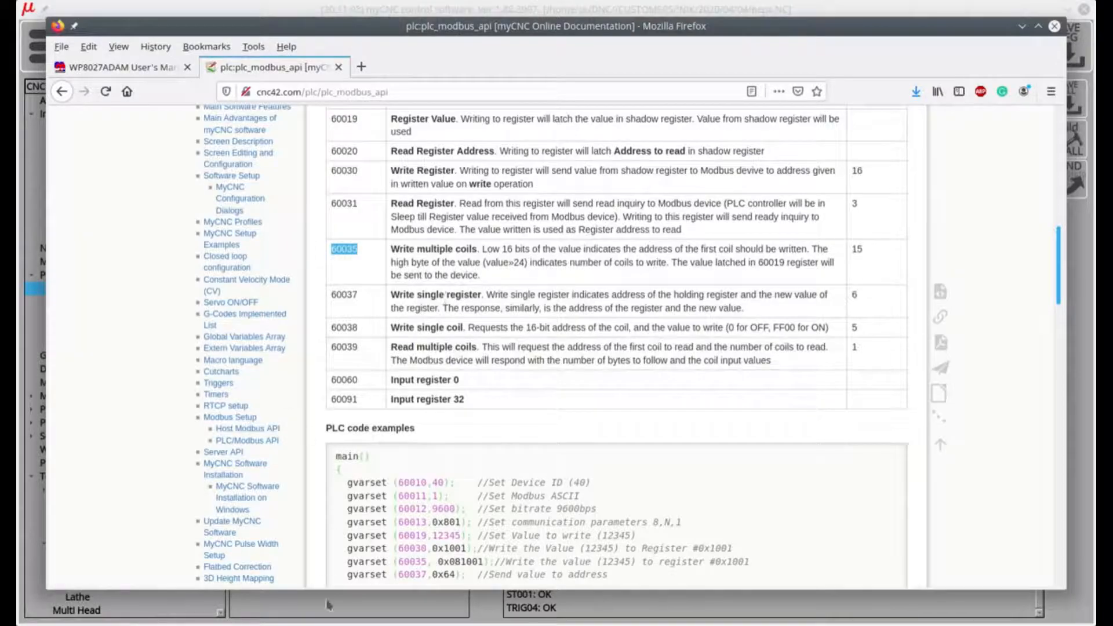
key(alt+Tab)
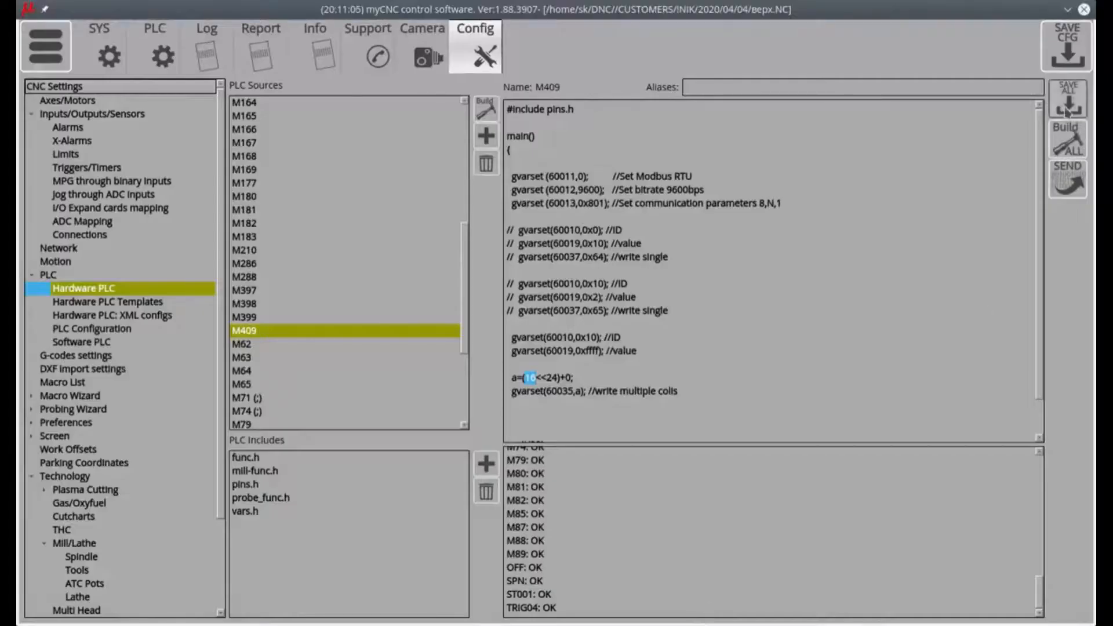
Send the PLC code to the controller, visit the main machine screen, and return to the M409 source.
click(1071, 184)
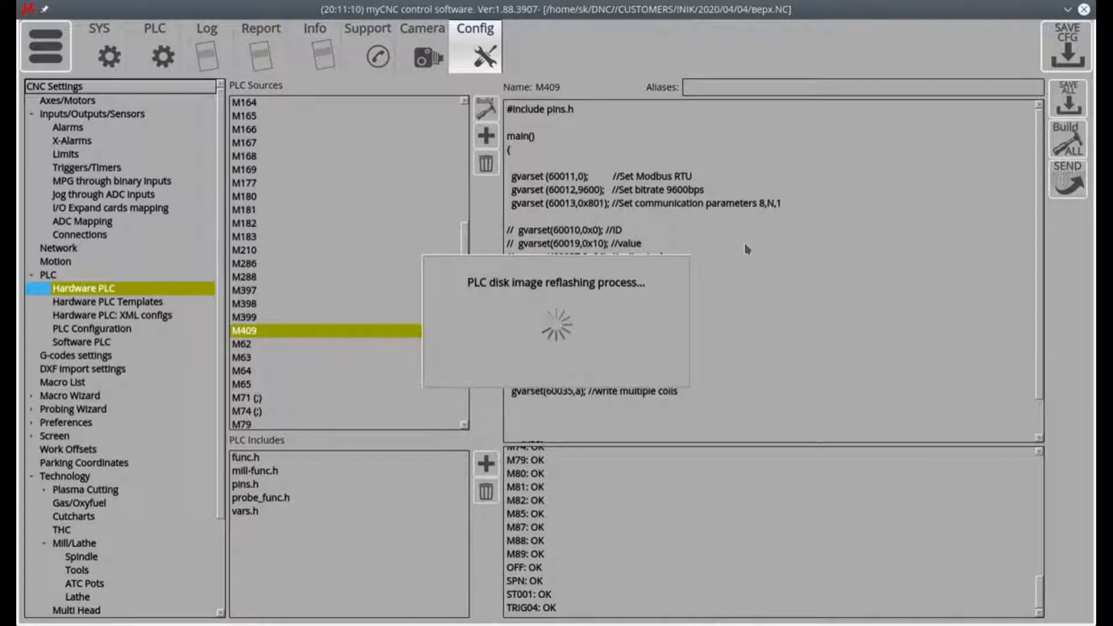
click(24, 44)
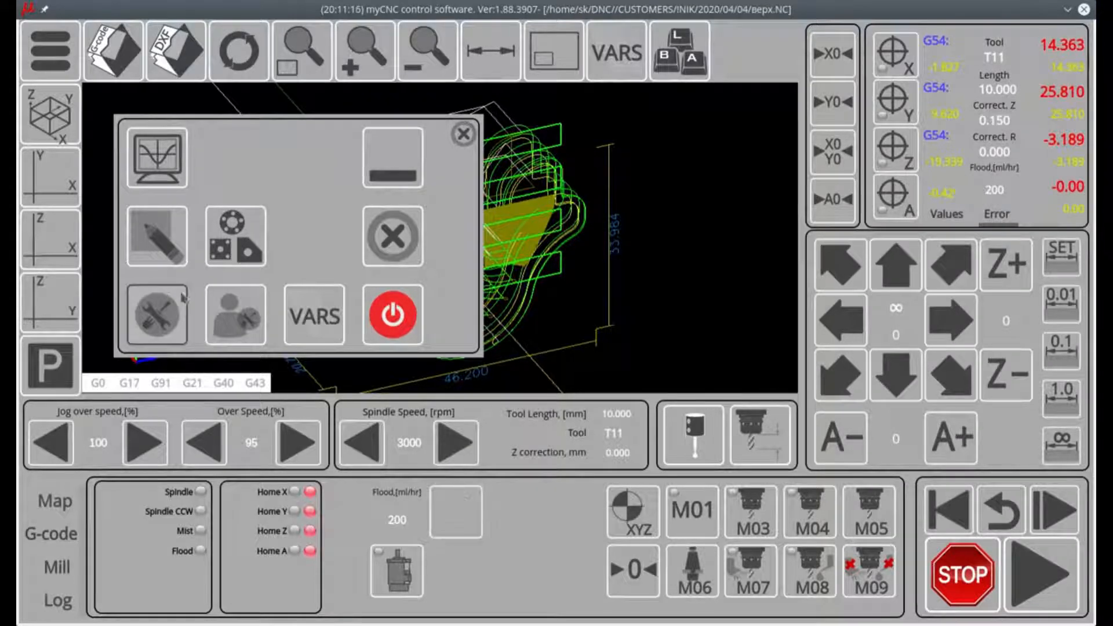
click(157, 314)
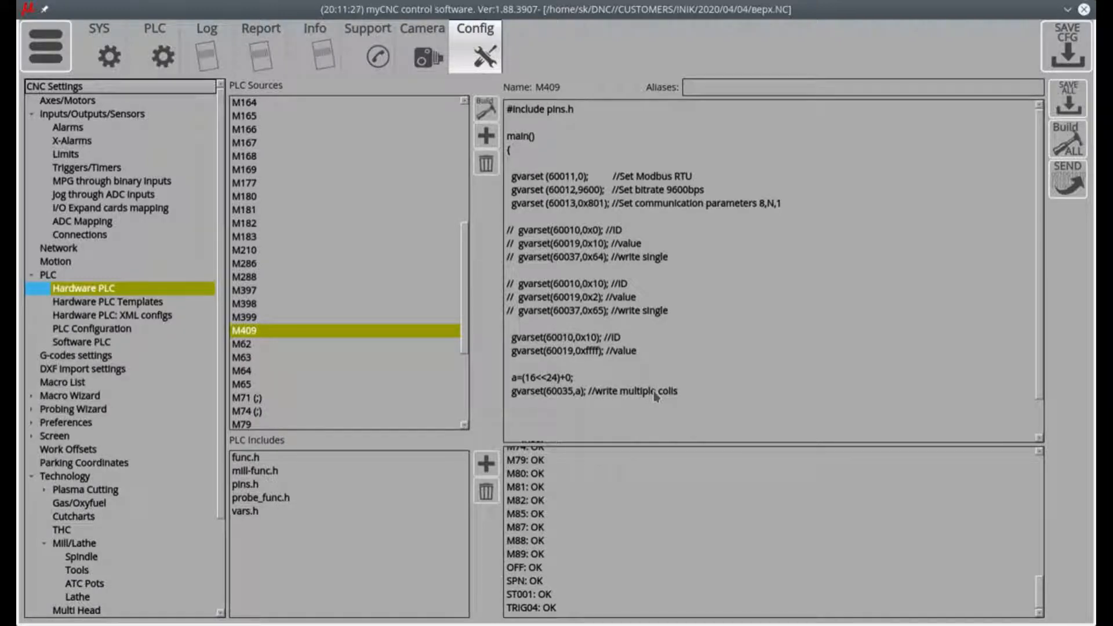
Set the 60019 value in M409 to 0x0 and resend the PLC code, returning to the source from the main screen.
text(0)
key(Delete)
key(Delete)
key(Delete)
key(Delete)
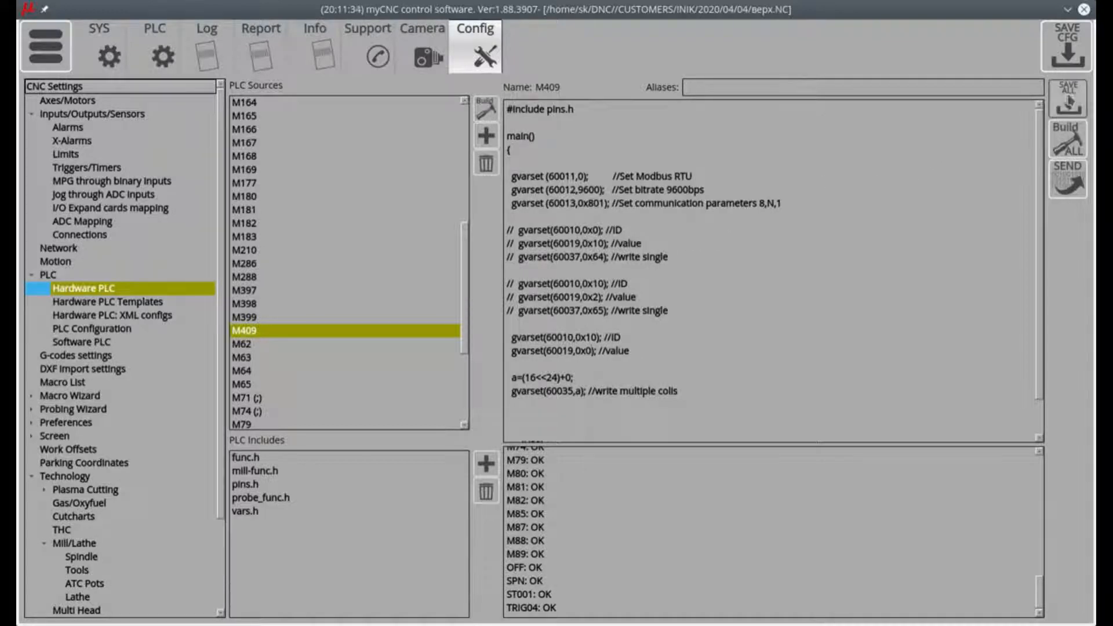
click(1068, 181)
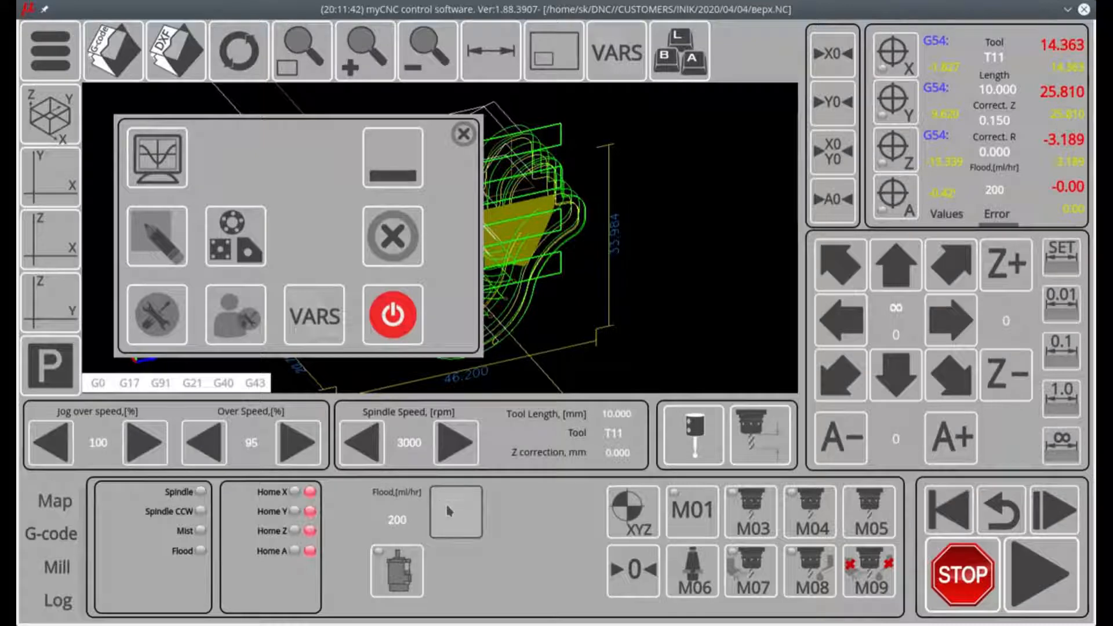
click(155, 324)
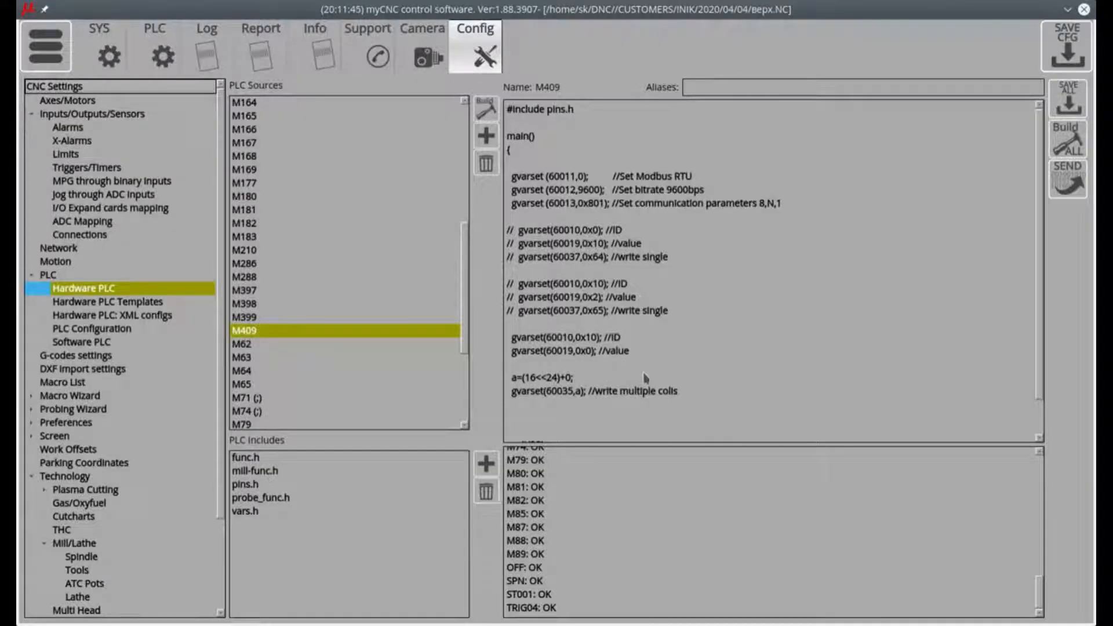
Above the 60019 value line, begin a do loop with timer++; and add b=timer>>8; and if (b&1) beneath it.
scroll(645, 378, down, 1)
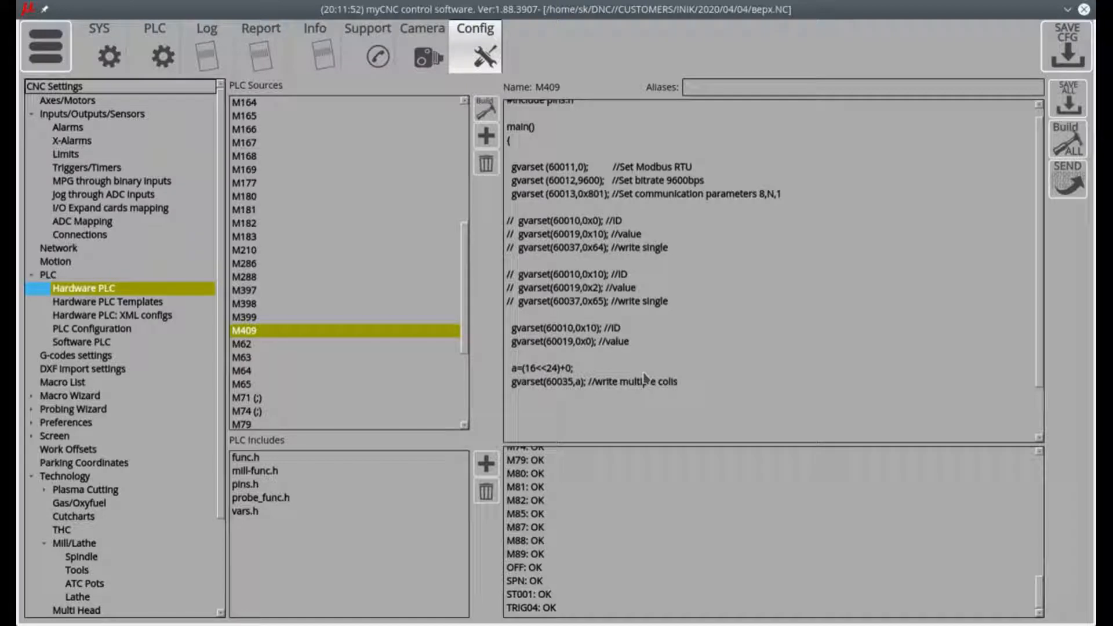
key(Return)
key(Return)
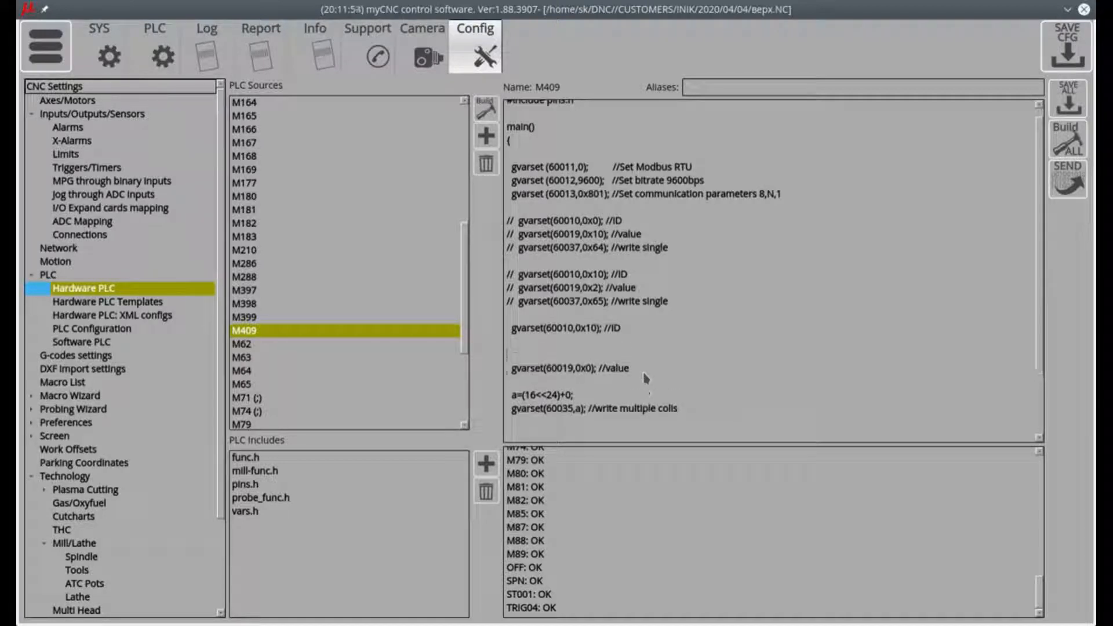
text(do( timer++;)
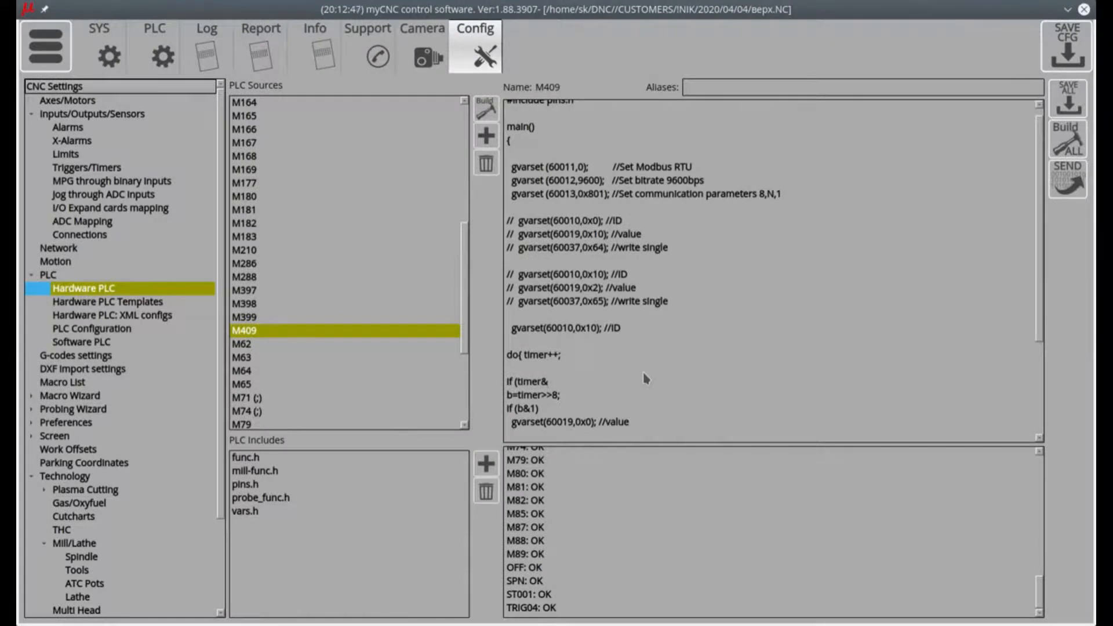
Complete the timer check as if ((timer&0xff)==0) and enclose the code down to the 60035 write in braces ending with a semicolon.
text(0x)
text(ff)
text())
text(()
text(==0))
key(Return)
text({)
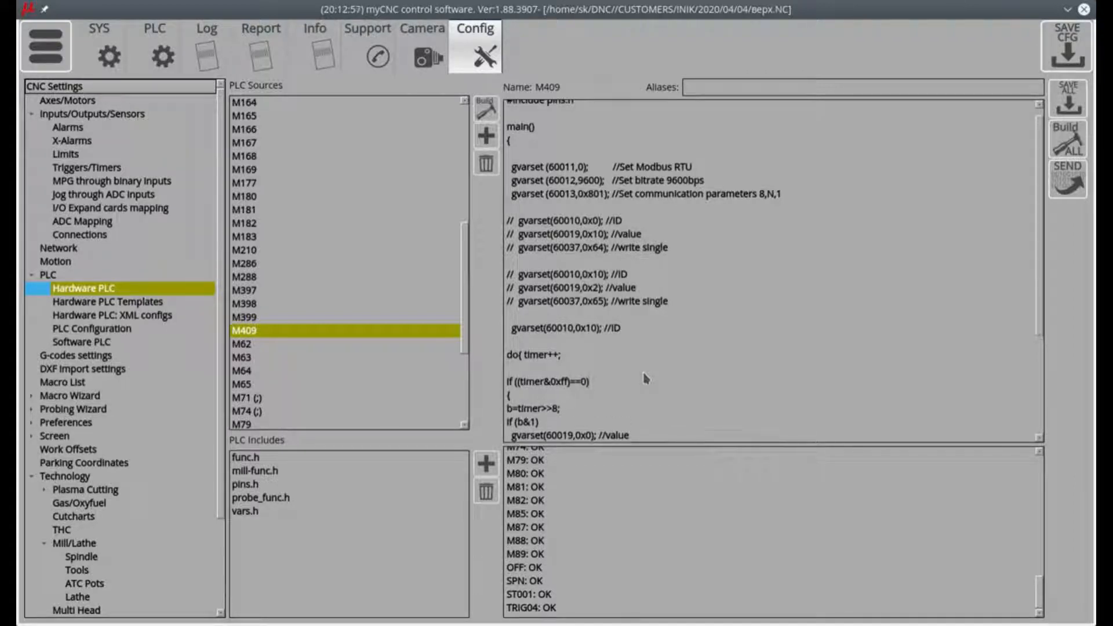
scroll(647, 378, down, 1)
scroll(646, 379, down, 4)
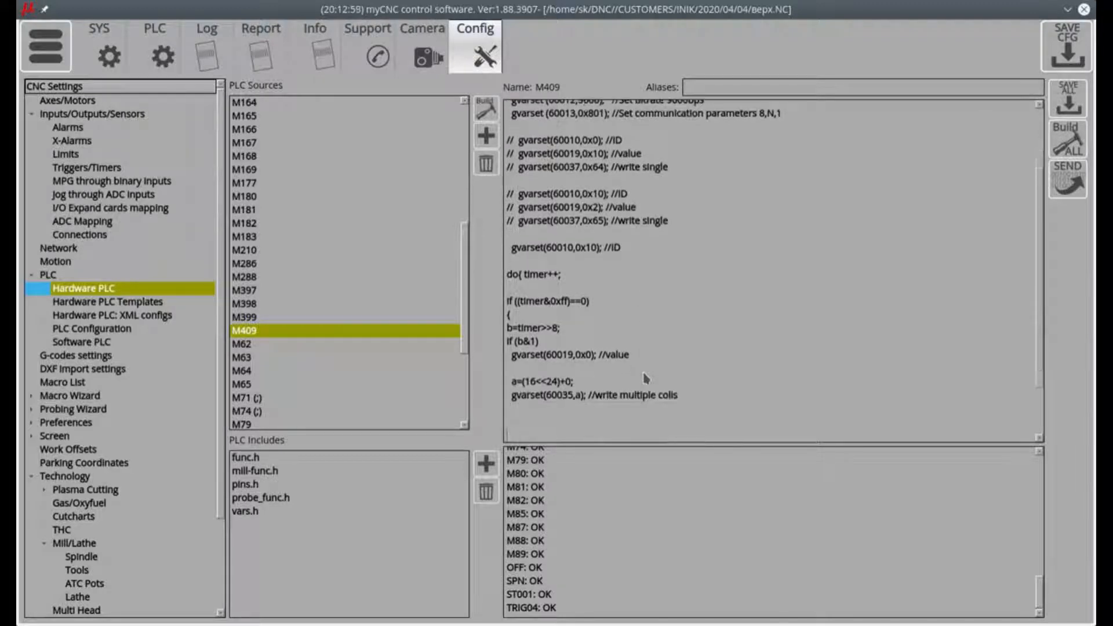
text(;)
Enclose the 60019 value line in braces under if (b&1) and add an empty else block after it.
key(Up)
key(Up)
key(Up)
key(Return)
text({)
key(Down)
key(End)
key(Return)
text(}else)
key(Return)
text({)
key(Return)
text(};)
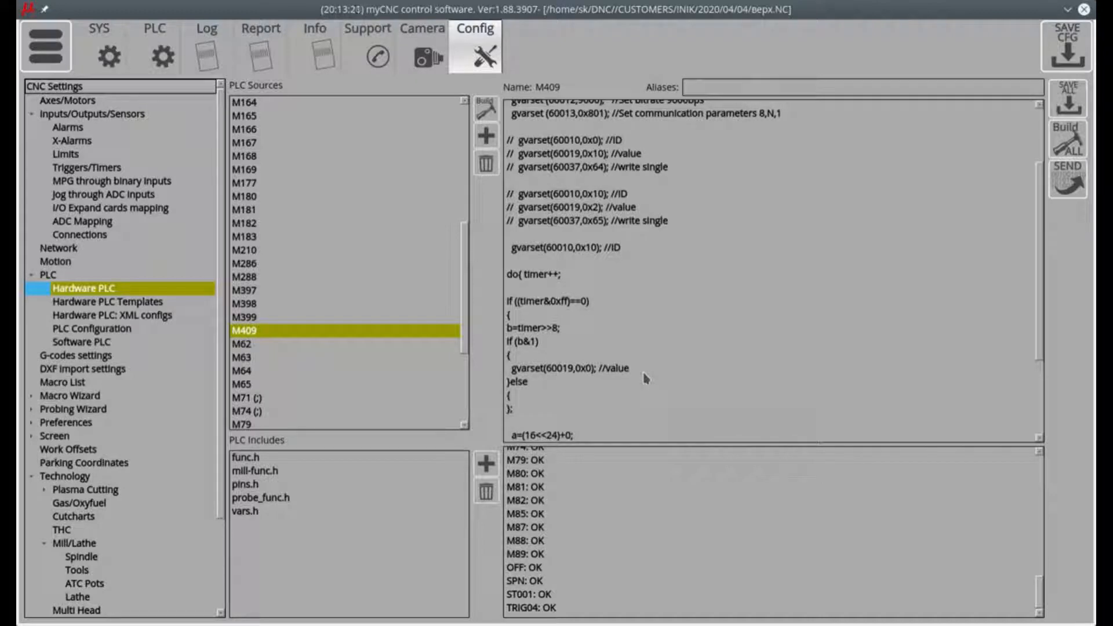
Copy the 60019 value line into the else block and set the if branch's value to 0xff.
triple_click(644, 374)
key(ctrl+c)
key(Down)
key(ctrl+v)
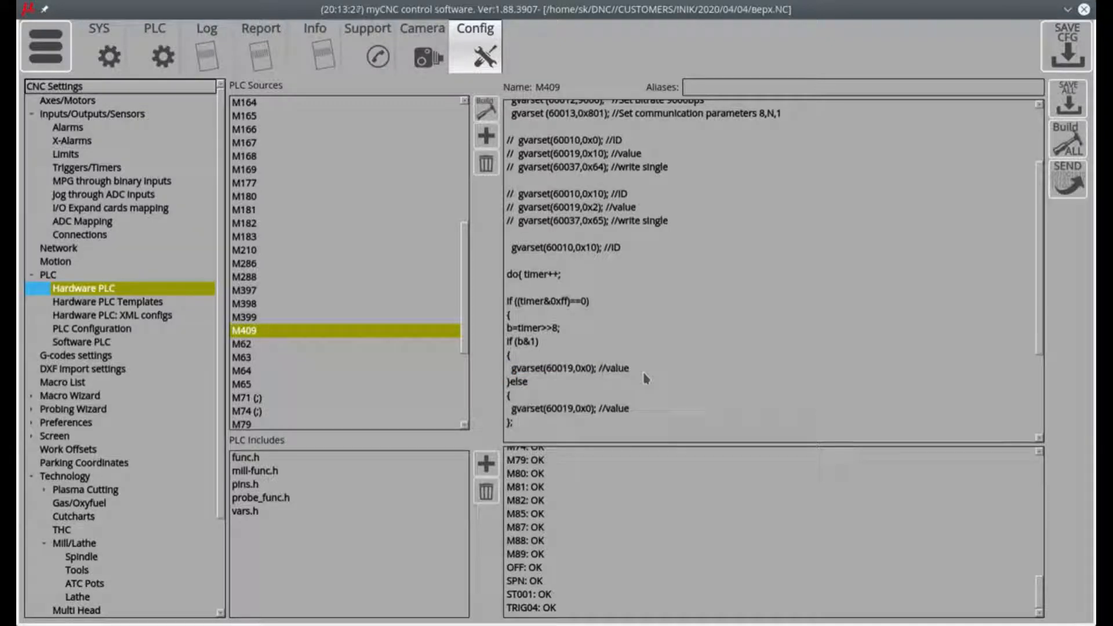
key(BackSpace)
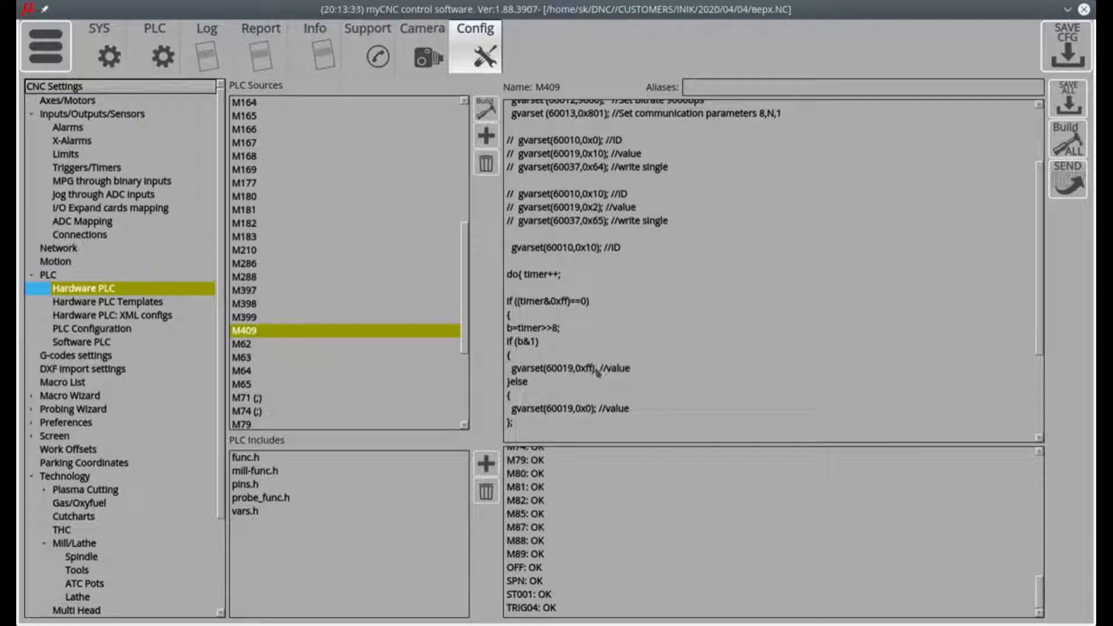
Review the coil count and address in the a= line, the 60035 argument, and both 60019 branch values.
scroll(588, 413, down, 3)
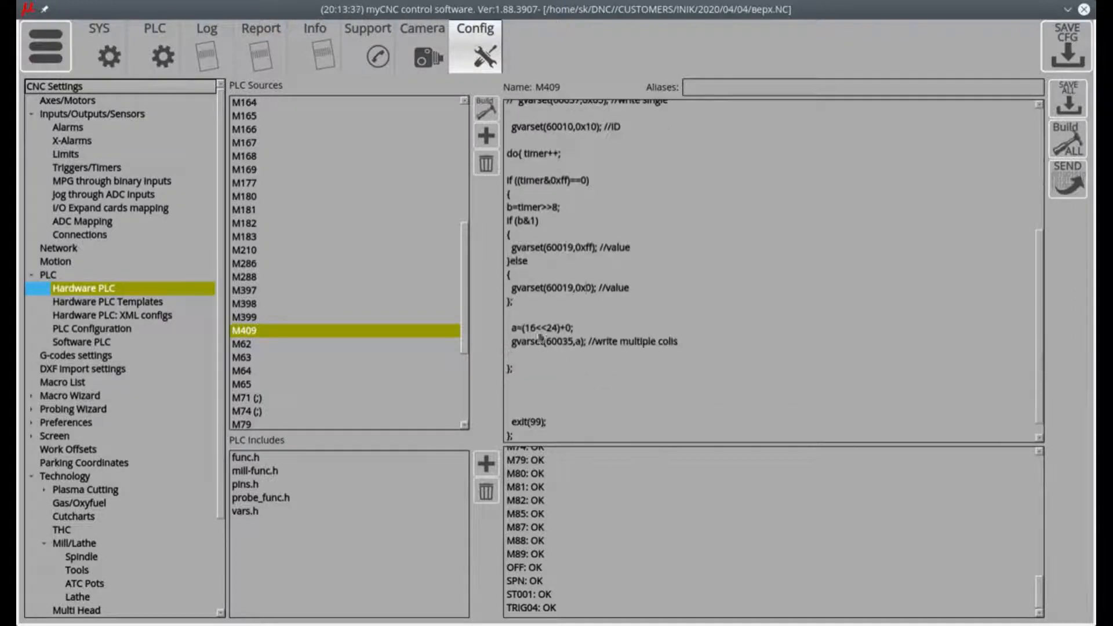
drag(525, 328, 542, 328)
click(570, 328)
double_click(579, 343)
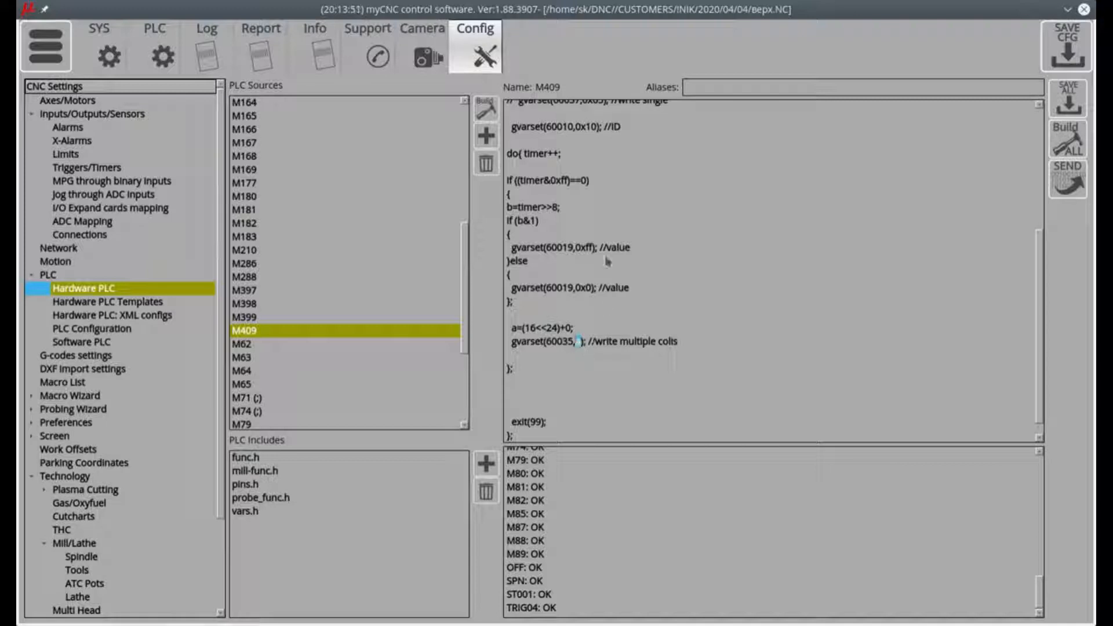
double_click(586, 247)
double_click(582, 288)
drag(595, 248, 582, 249)
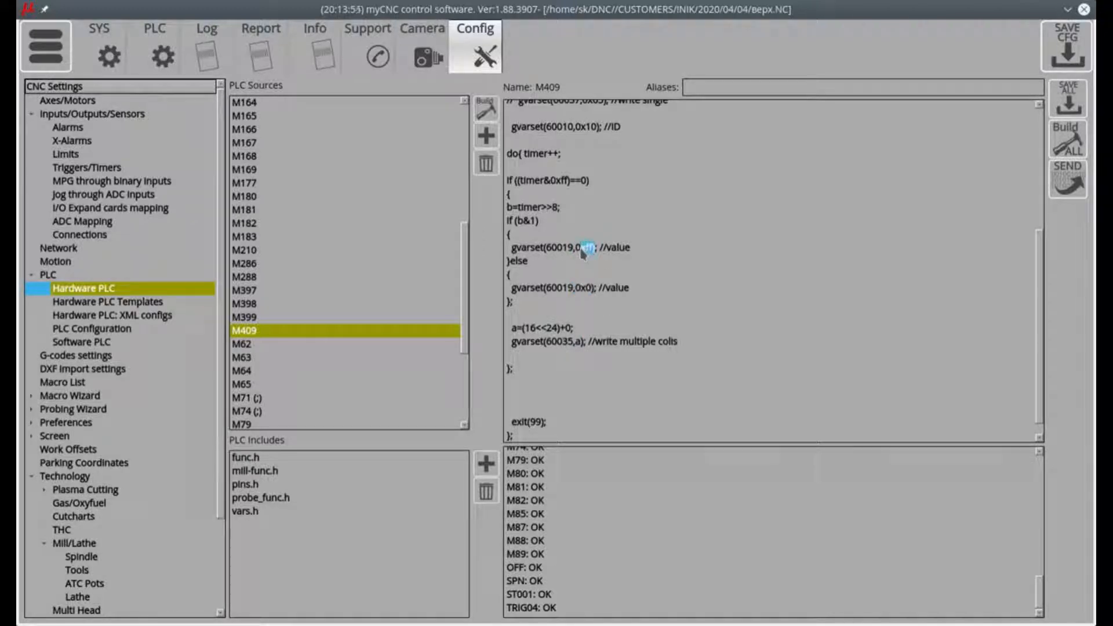
drag(573, 289, 594, 294)
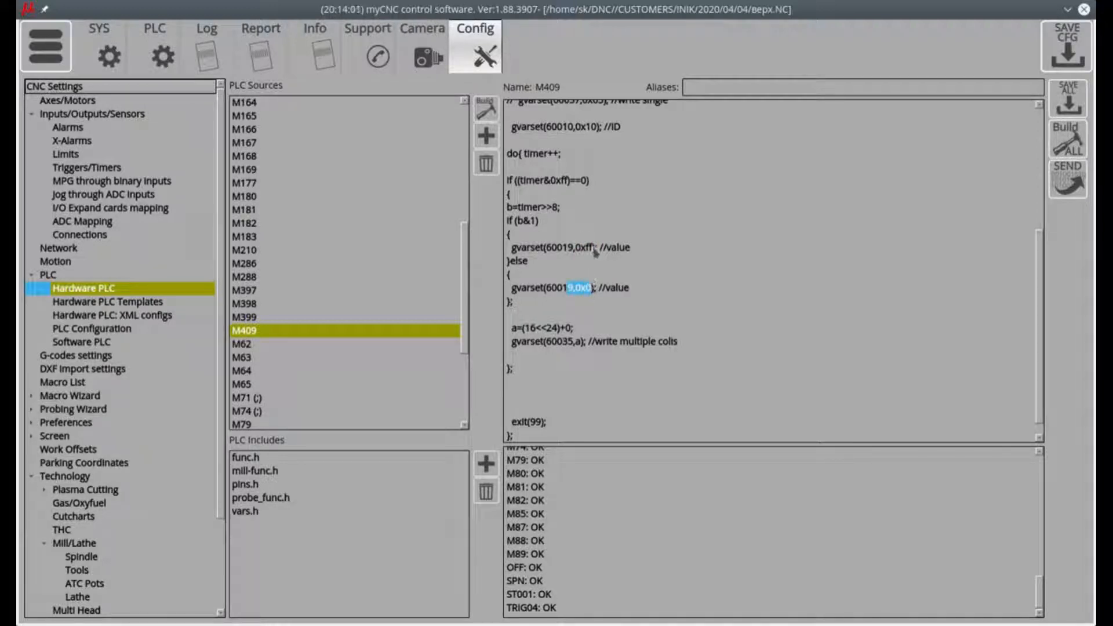
drag(593, 248, 586, 249)
Build all PLC sources and close the do loop with a closing brace and while(1); above the exit(99); line.
click(1067, 139)
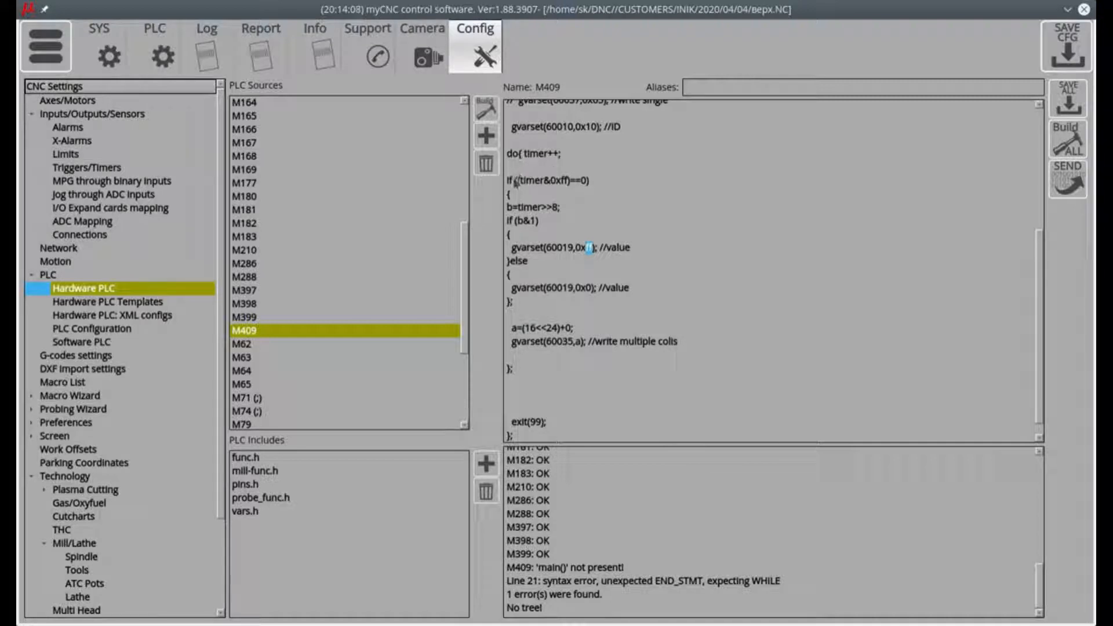
click(510, 404)
text(while(1);)
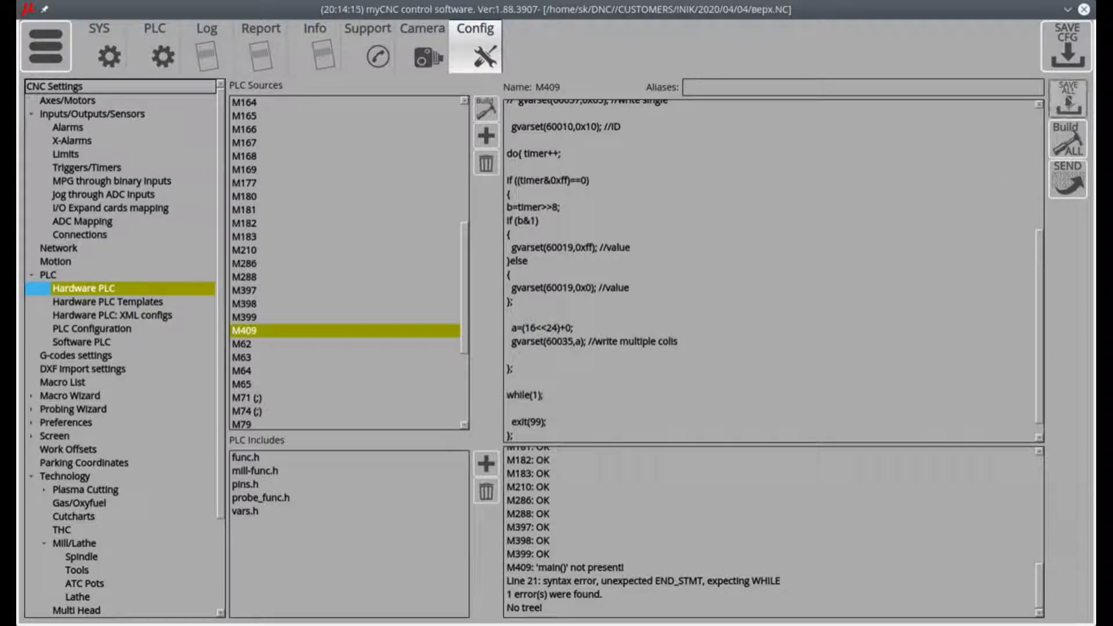
click(1069, 138)
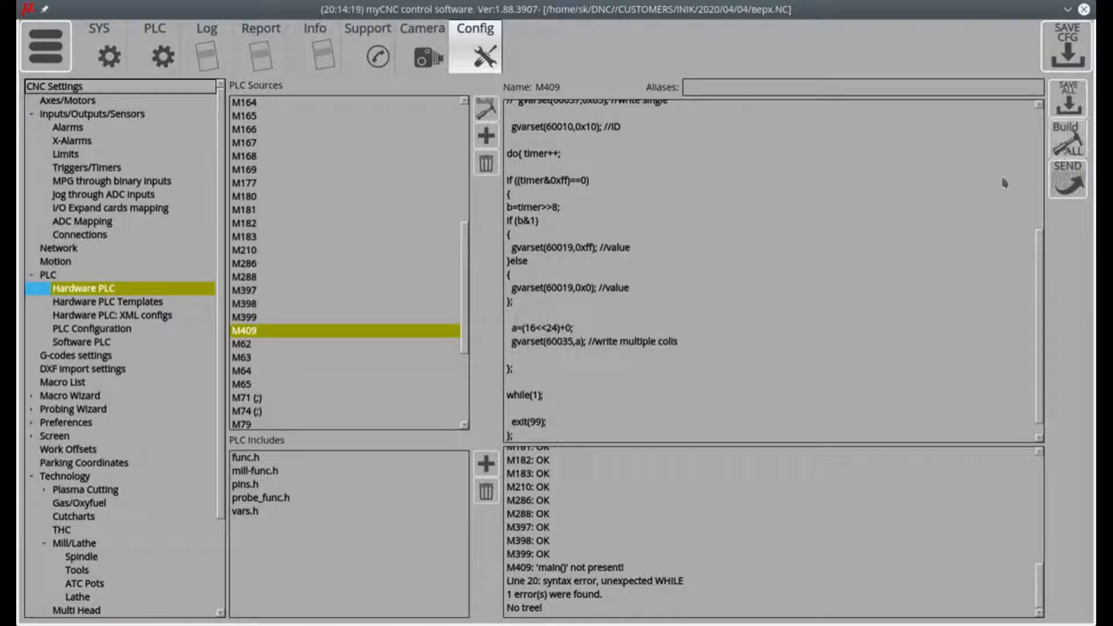
click(509, 396)
text(})
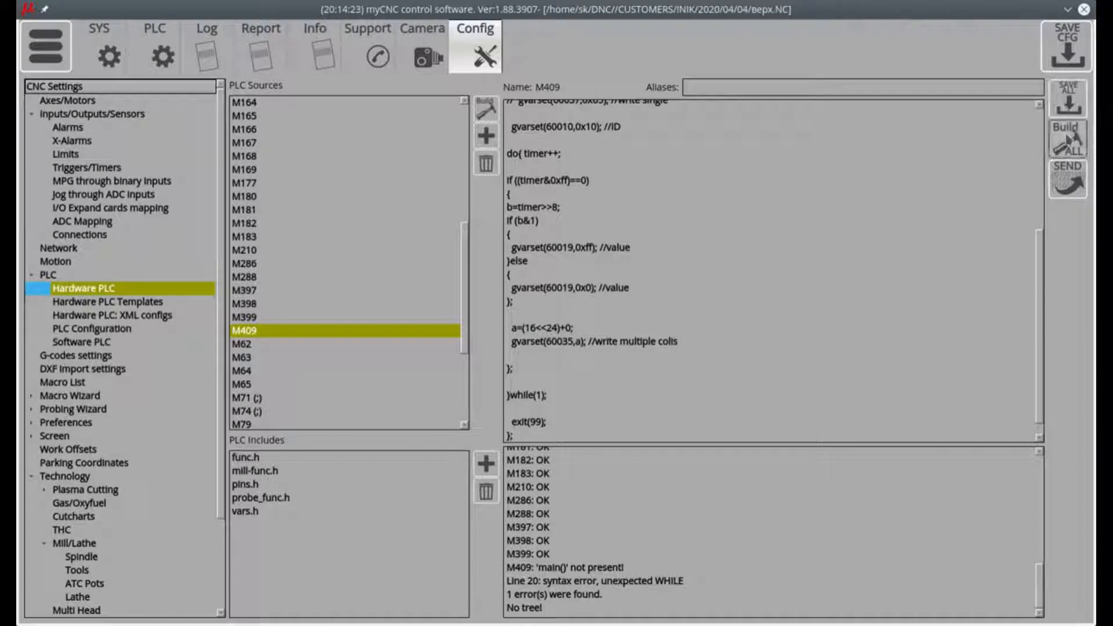
Rebuild all PLC sources and send them to the controller, returning to the M409 source from the main screen.
click(1067, 139)
click(1072, 186)
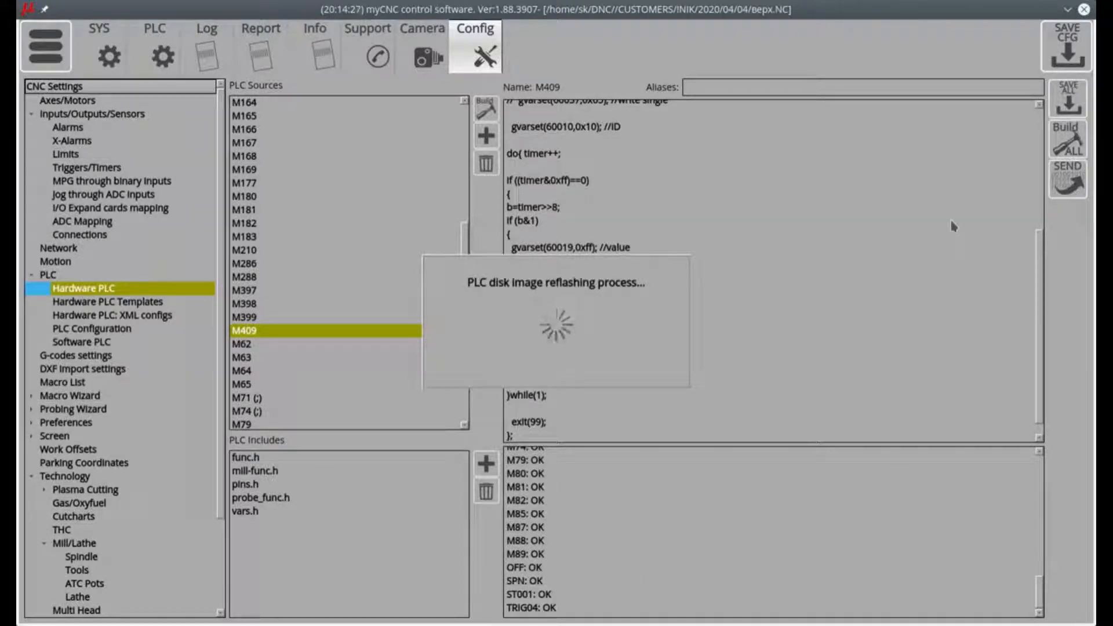
click(46, 46)
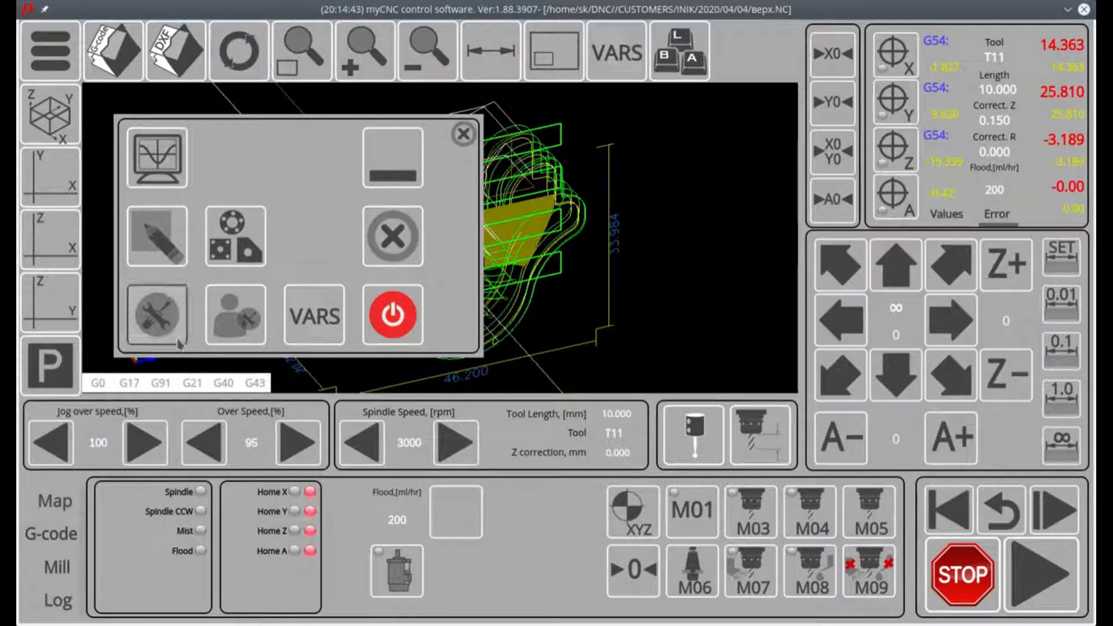
click(166, 319)
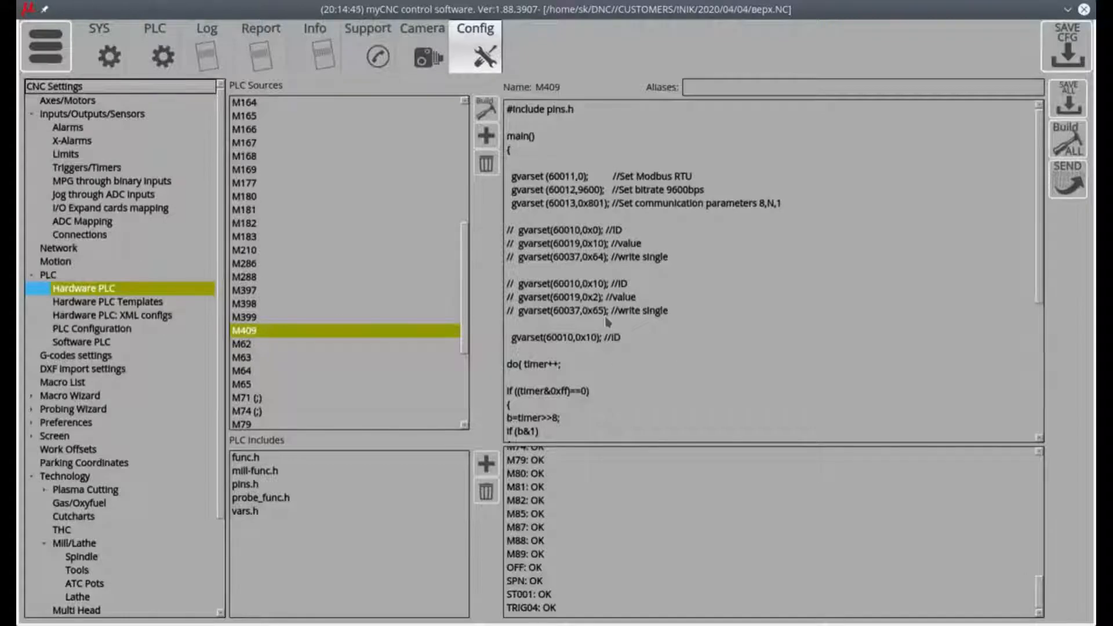
Set the 60019 value to 0xff00 in the if branch and to 0x0ff in the else branch.
scroll(604, 380, down, 4)
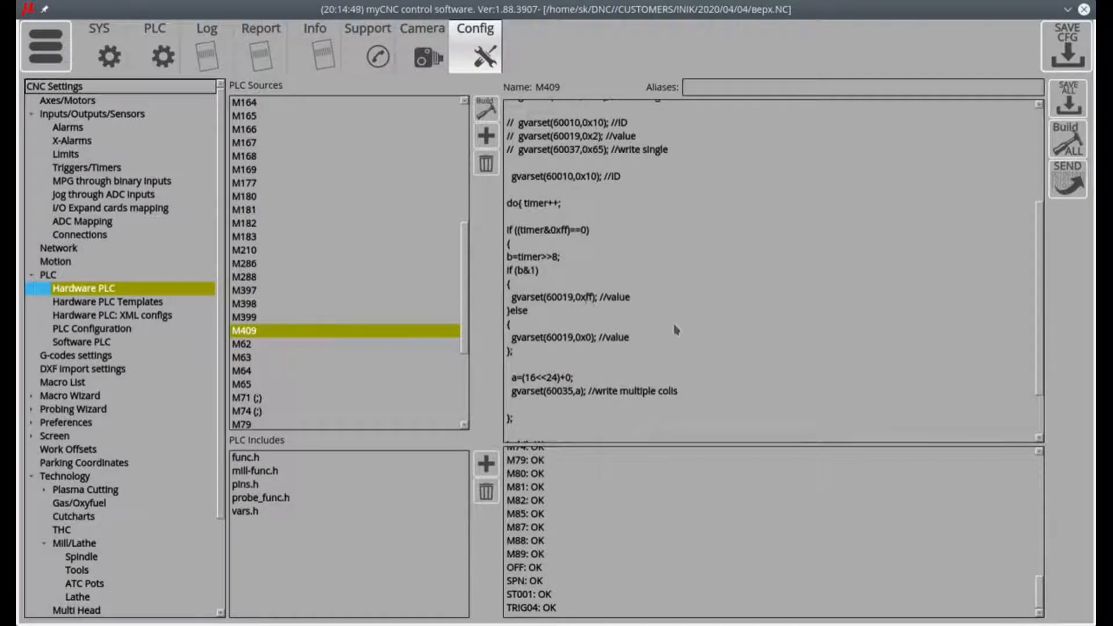
text(0x0)
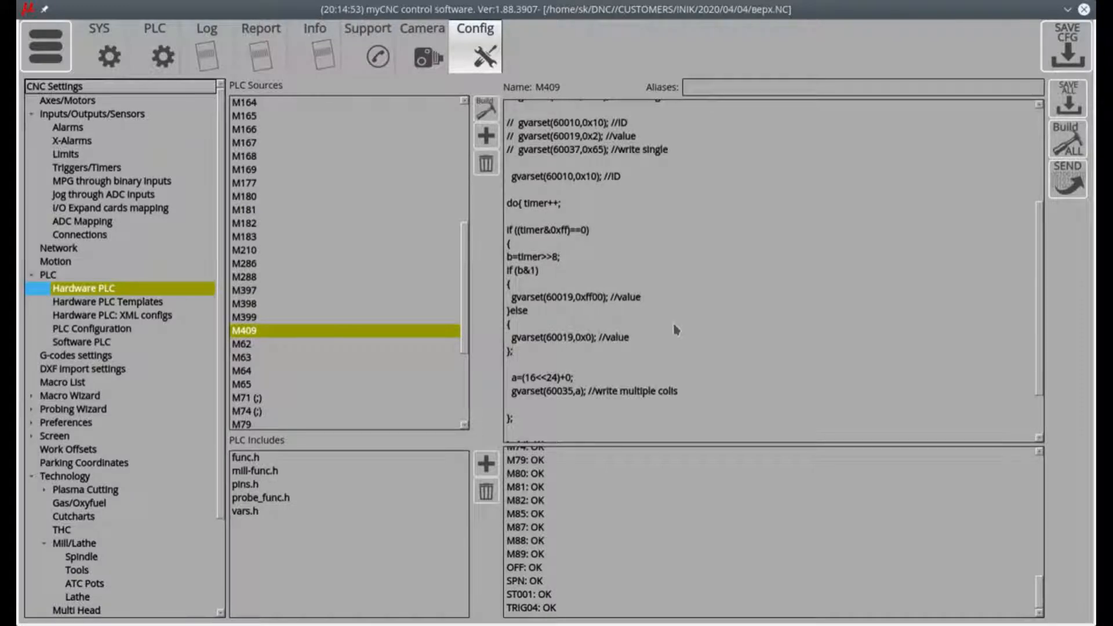
text(ff)
Send the alternating-output code to the controller, visit the main screen, and reopen the M409 source.
click(1071, 182)
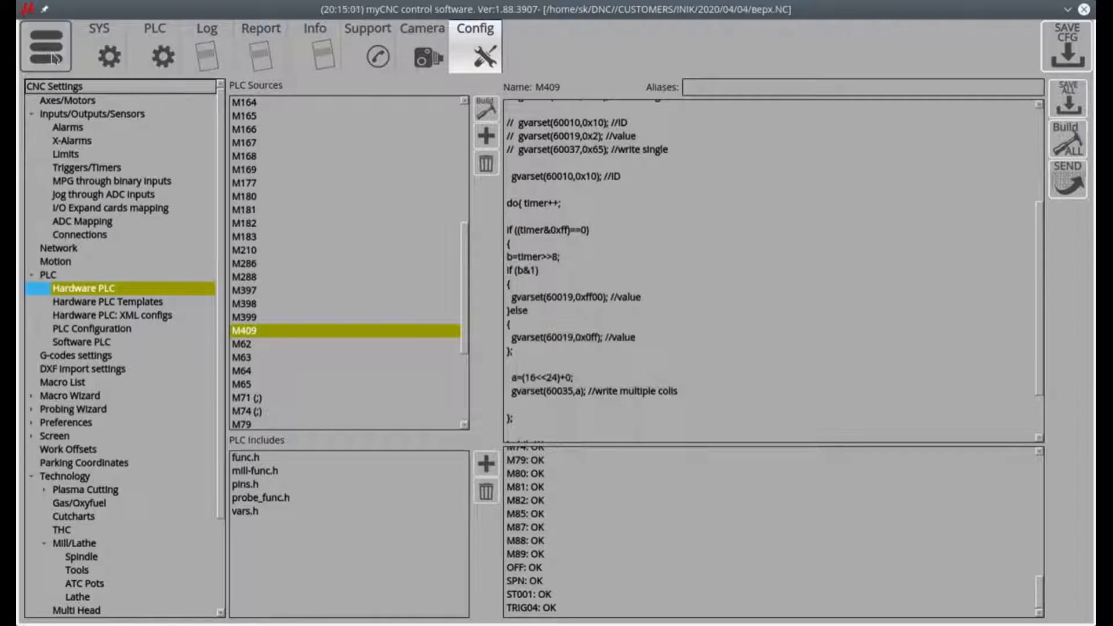
click(55, 58)
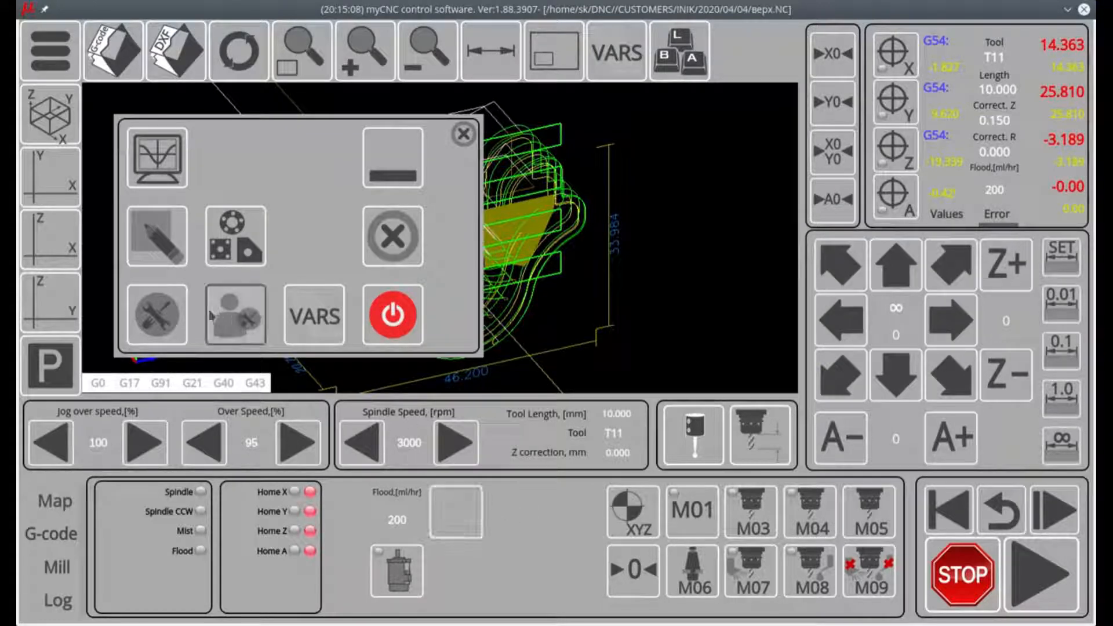
click(157, 315)
Review the complete M409 code, switch to Firefox, and examine the 60038 write single coil entry in the myCNC documentation.
scroll(563, 358, down, 6)
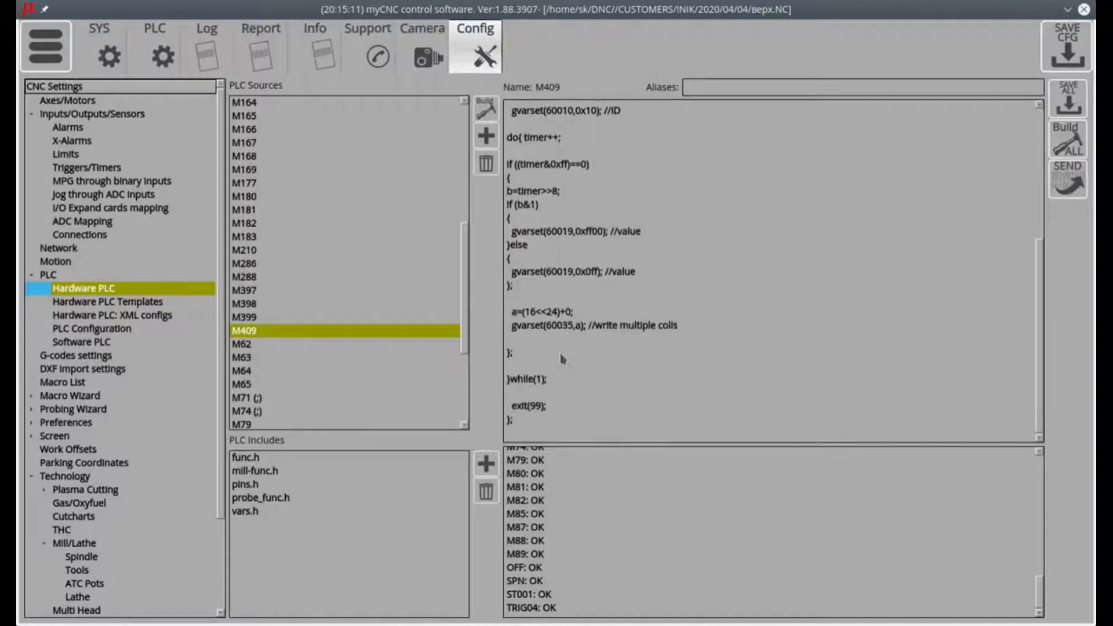
scroll(562, 358, up, 6)
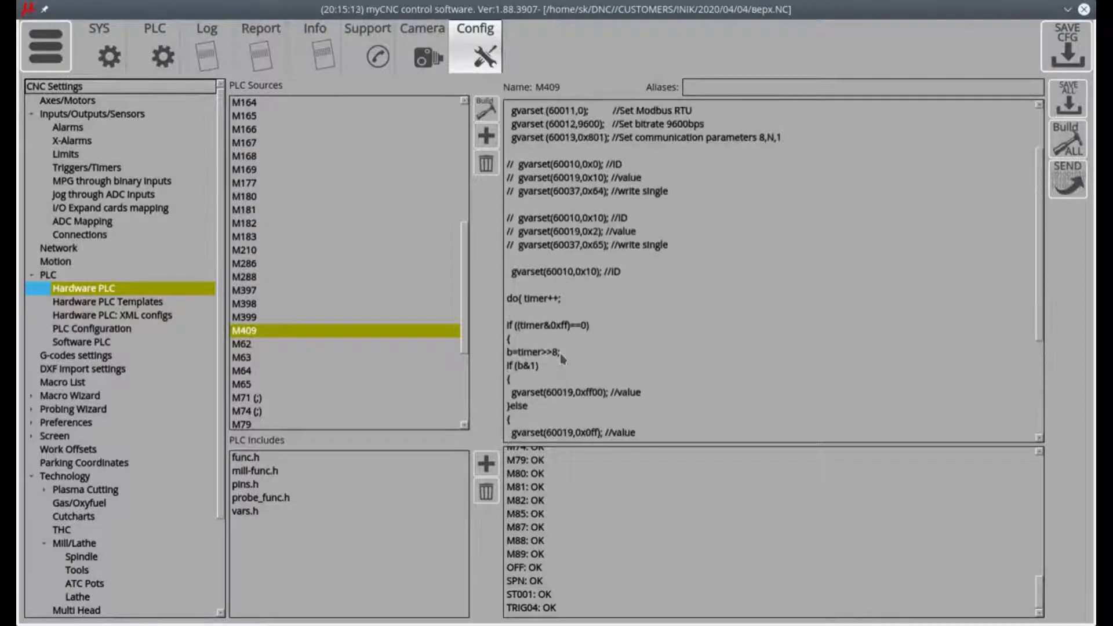
scroll(562, 358, down, 6)
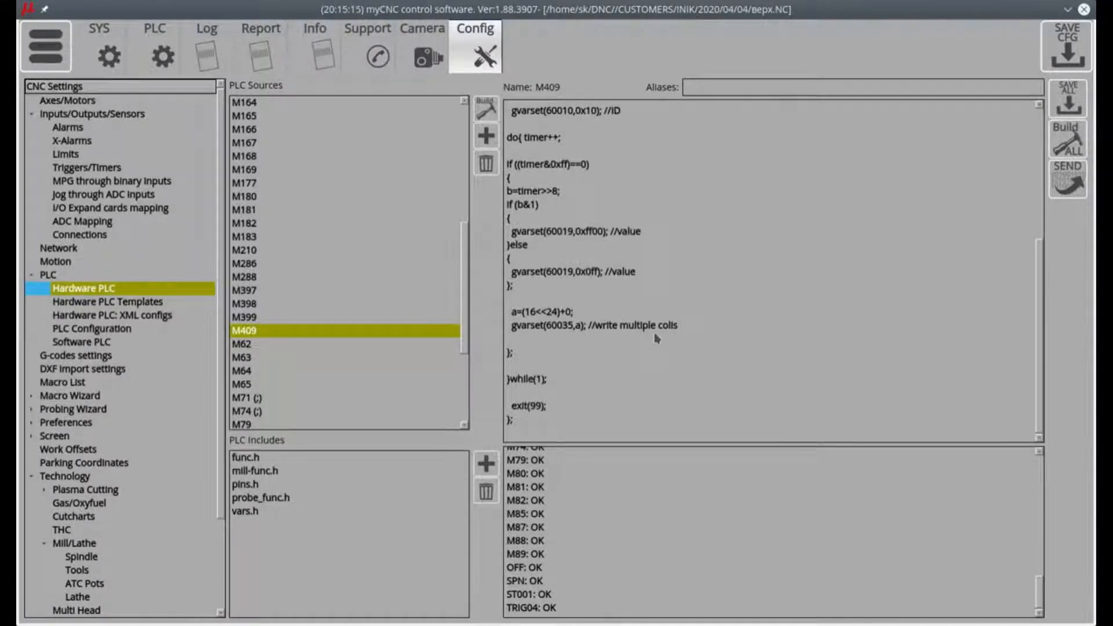
scroll(656, 338, up, 6)
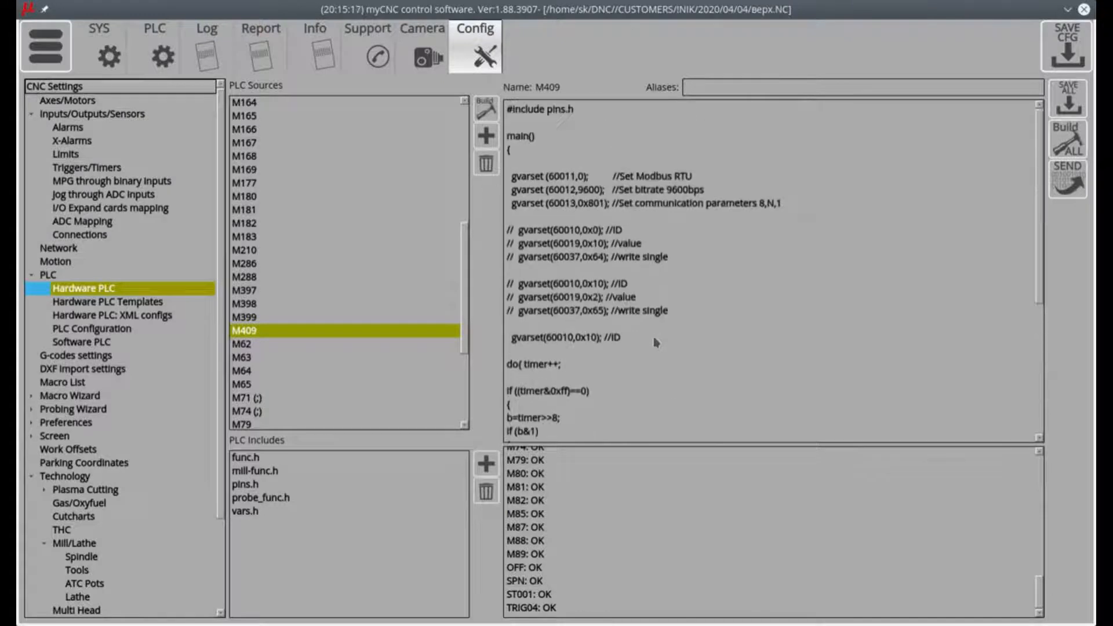
scroll(546, 342, down, 5)
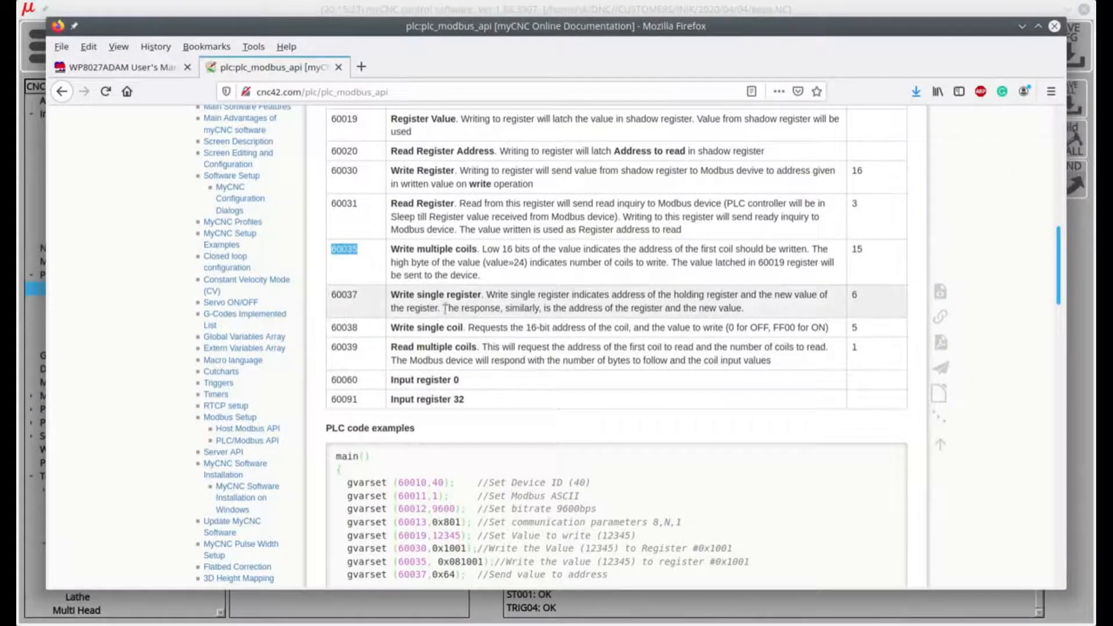
drag(358, 328, 329, 337)
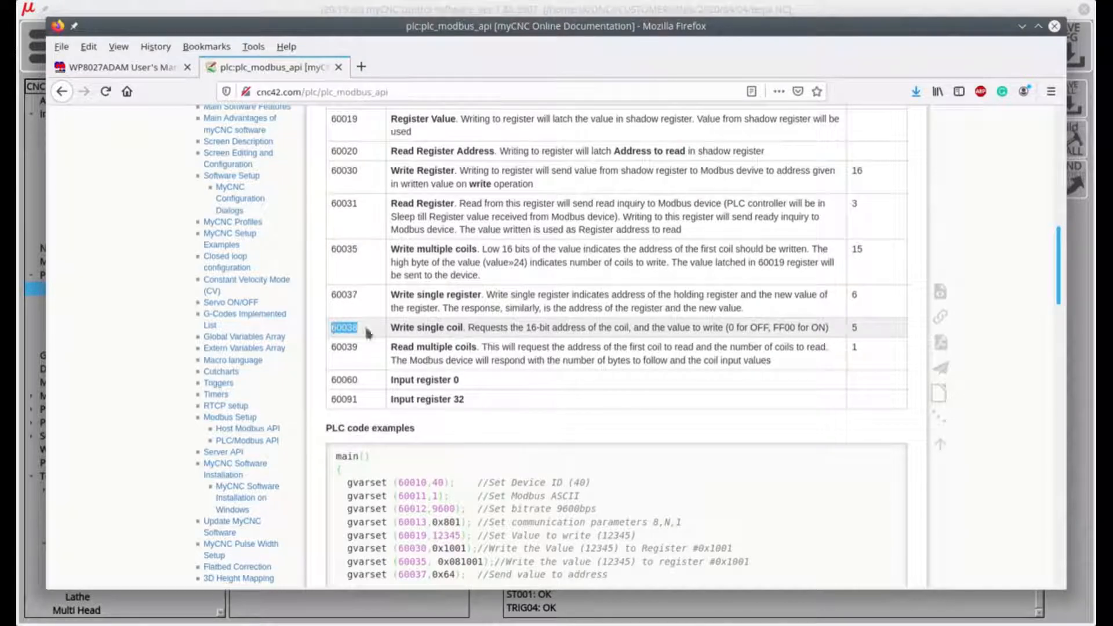
Switch back to myCNC and change the register in M409's multiple-coil write line to 60038.
click(95, 7)
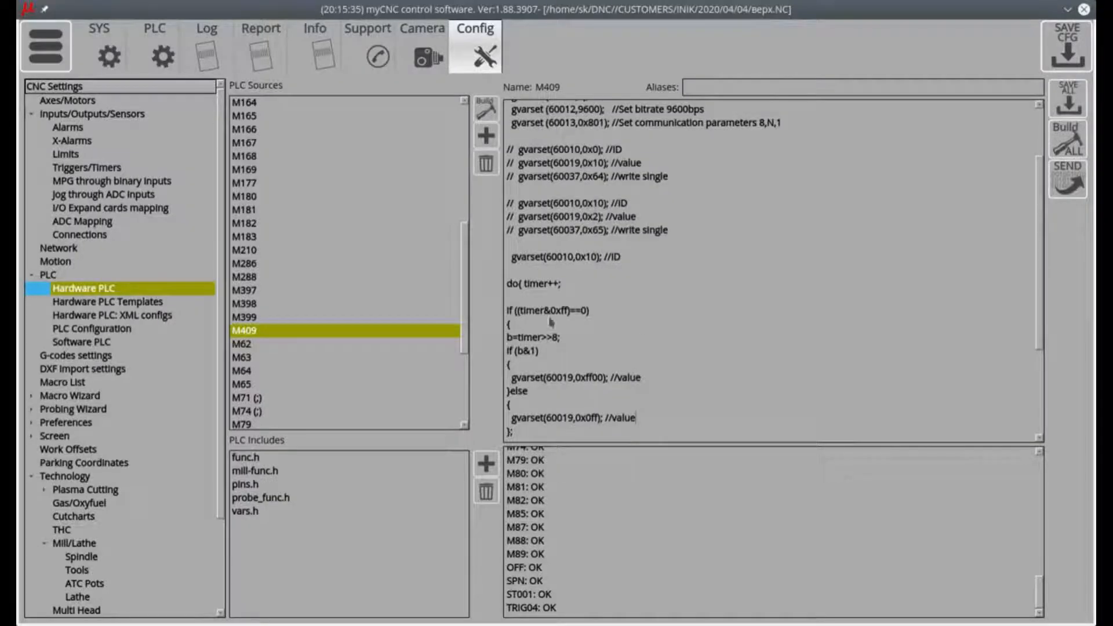
scroll(622, 344, down, 1)
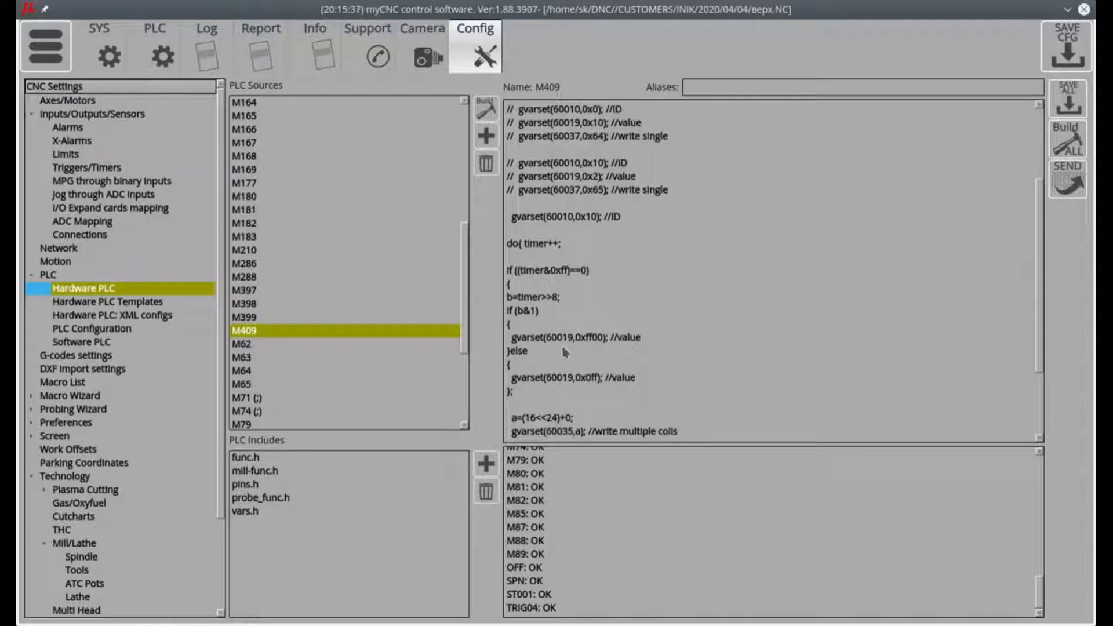
scroll(561, 355, down, 2)
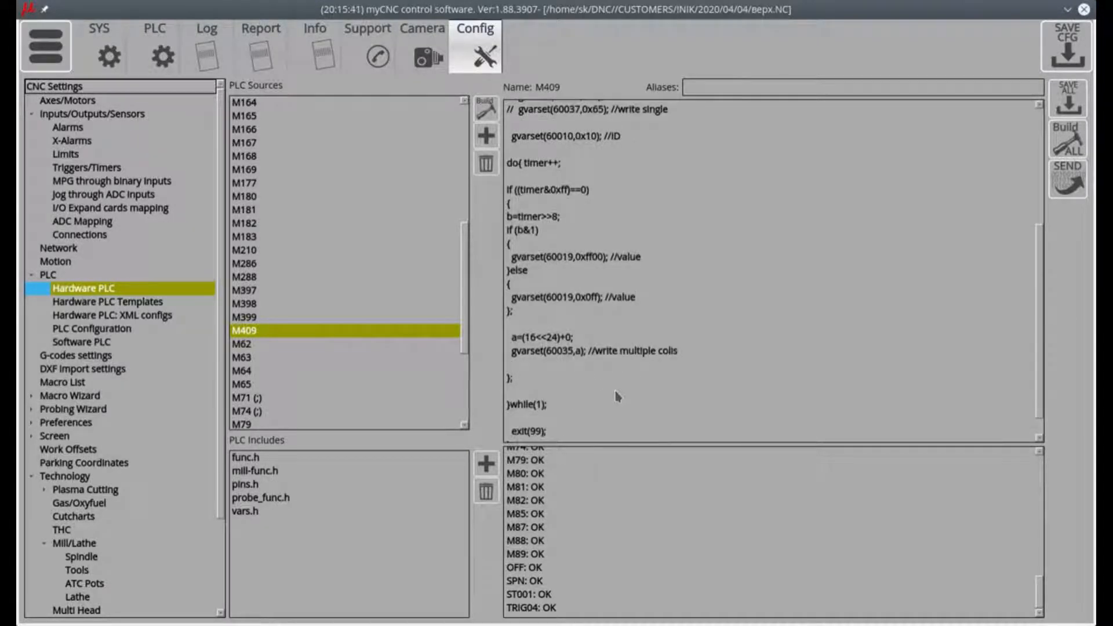
key(BackSpace)
text(8)
Duplicate the a=(16<<24)+0 assignment and its gvarset(60038,a) line as a second block, separated by a blank line.
key(shift+Down)
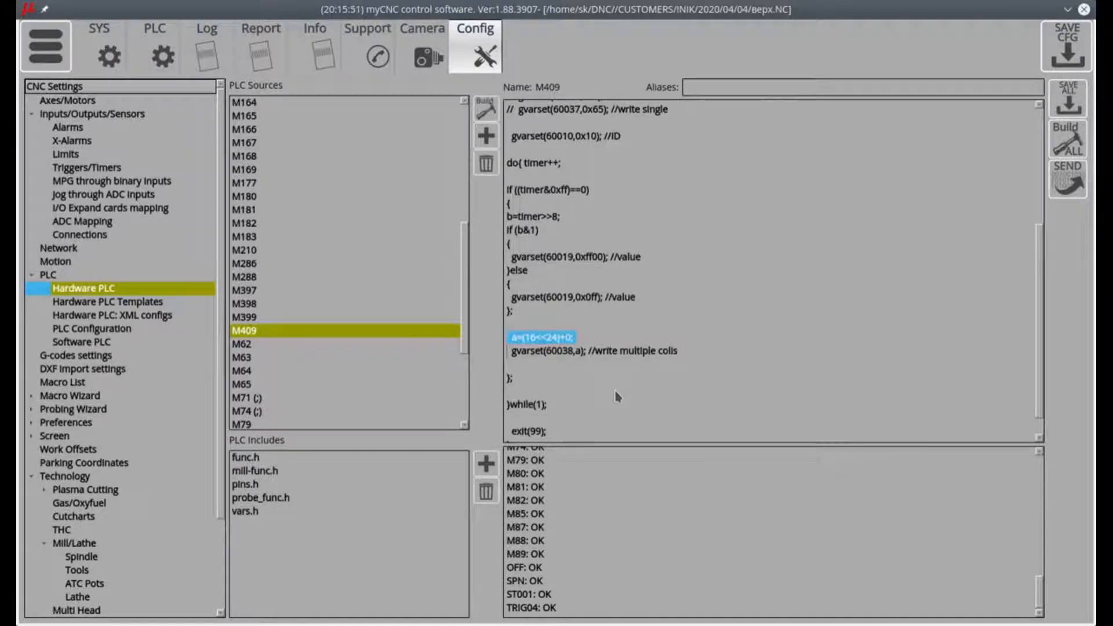
key(ctrl+c)
key(ctrl+v)
key(ctrl+v)
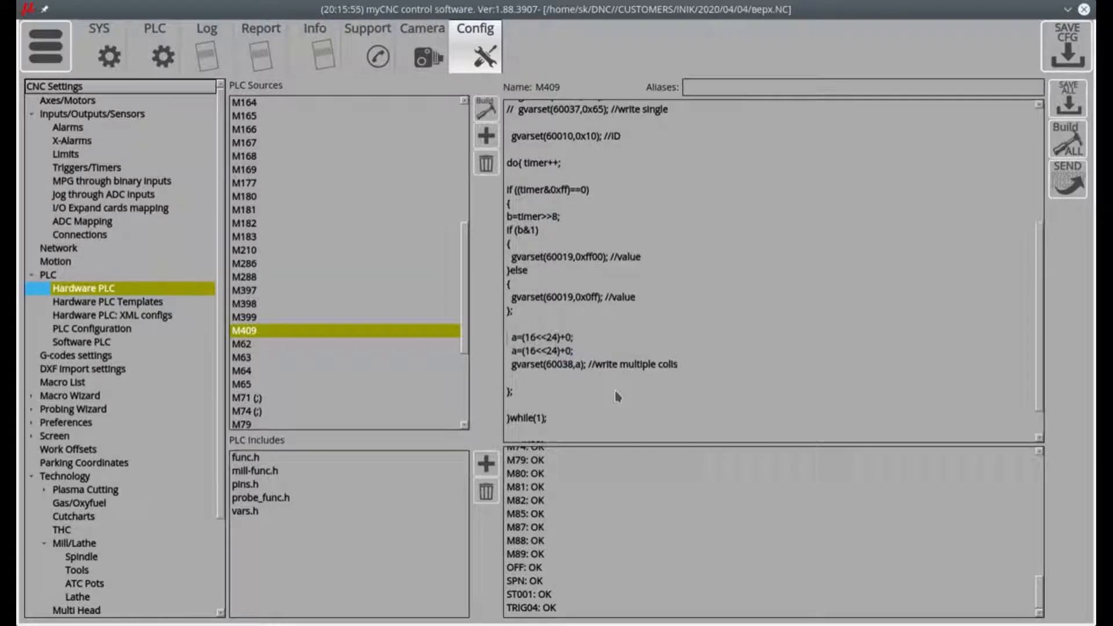
key(shift+Down)
key(ctrl+c)
key(ctrl+v)
key(ctrl+v)
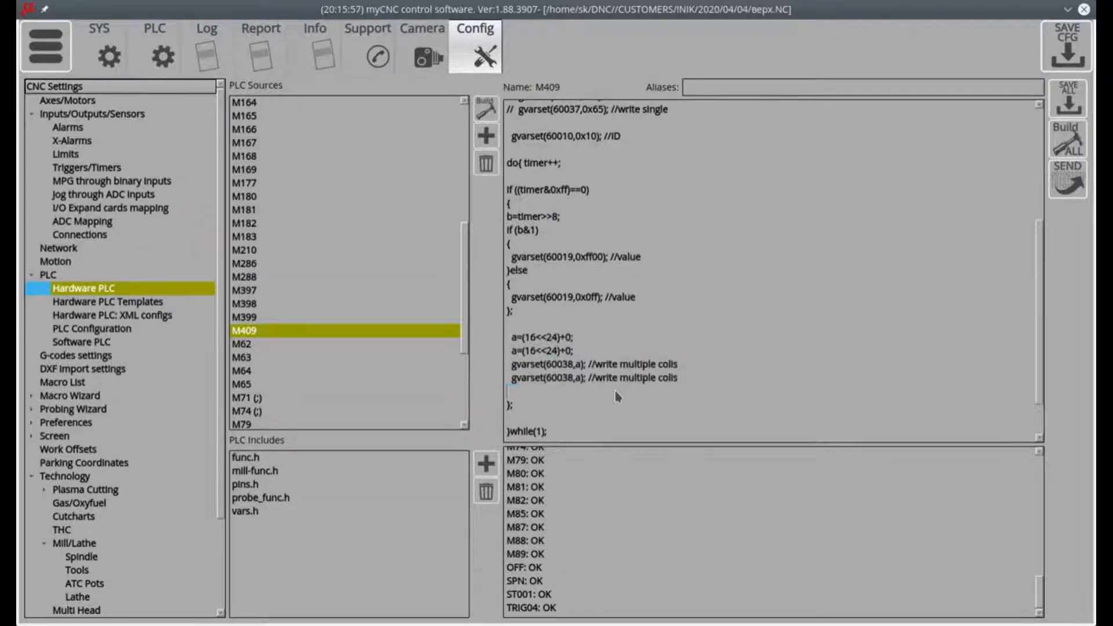
key(shift+Down)
key(ctrl+x)
key(Up)
key(ctrl+v)
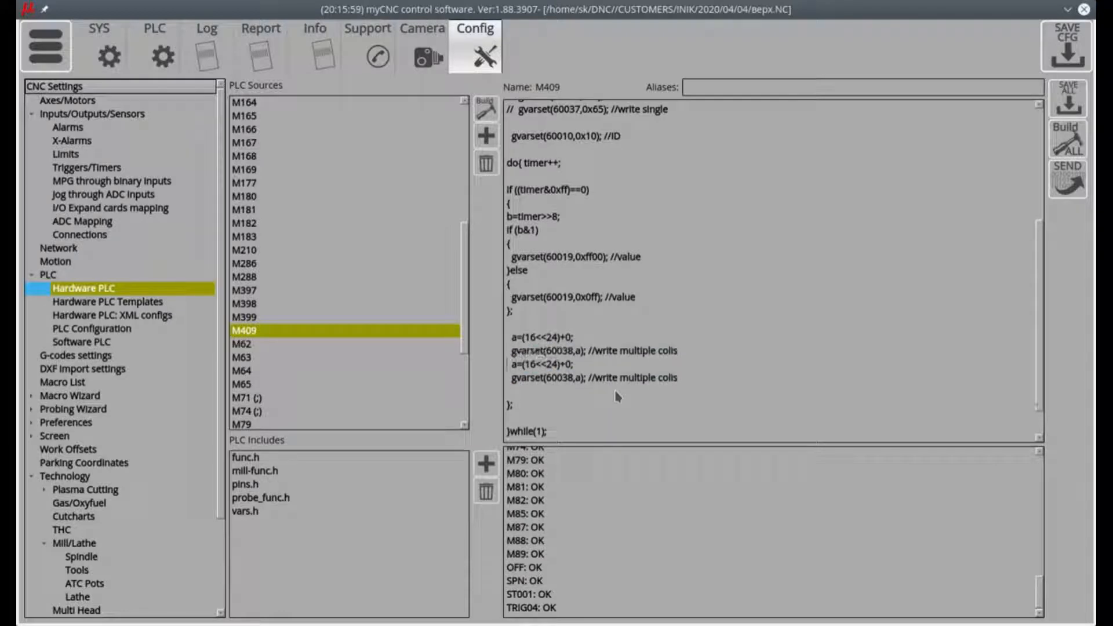
key(Return)
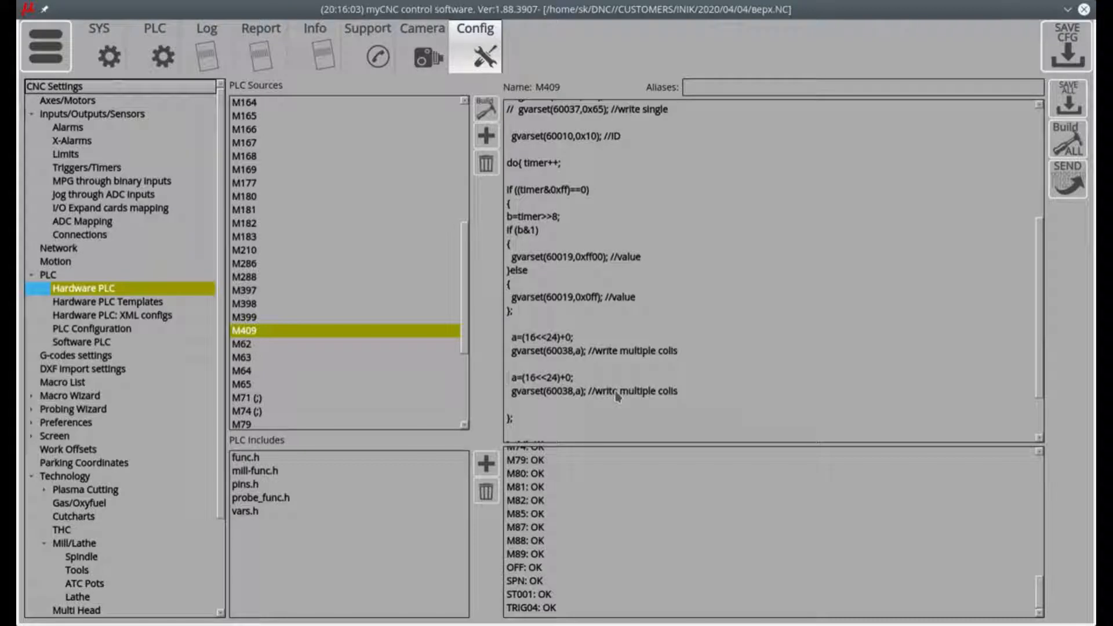
Comment out both lines of the second block and set its gvarset register to 60035.
key(BackSpace)
text(//)
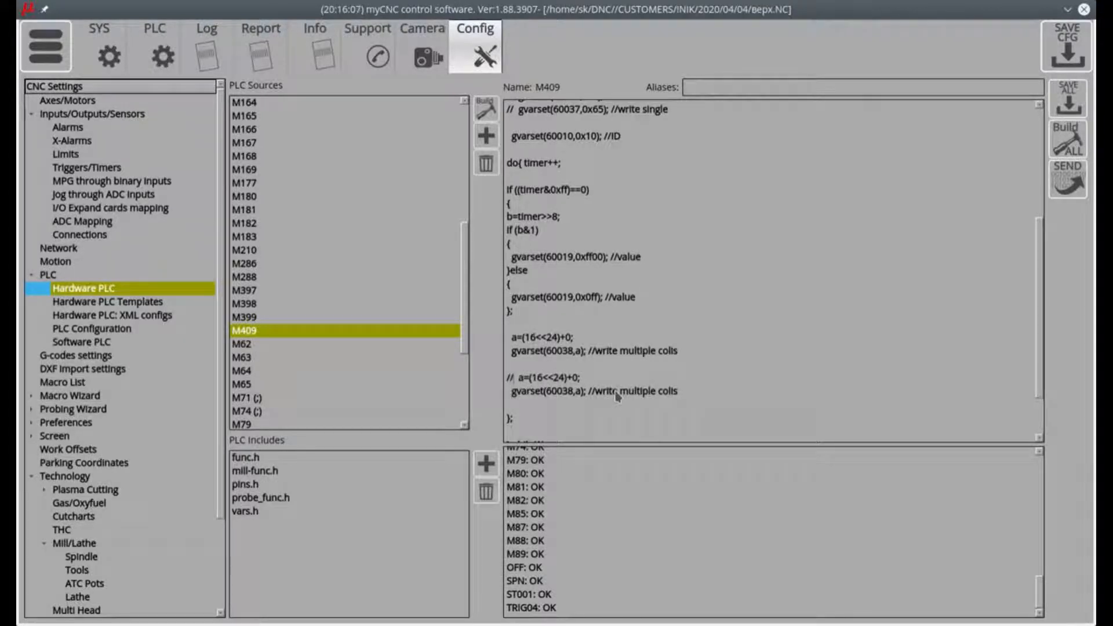
key(Down)
key(Home)
text(//)
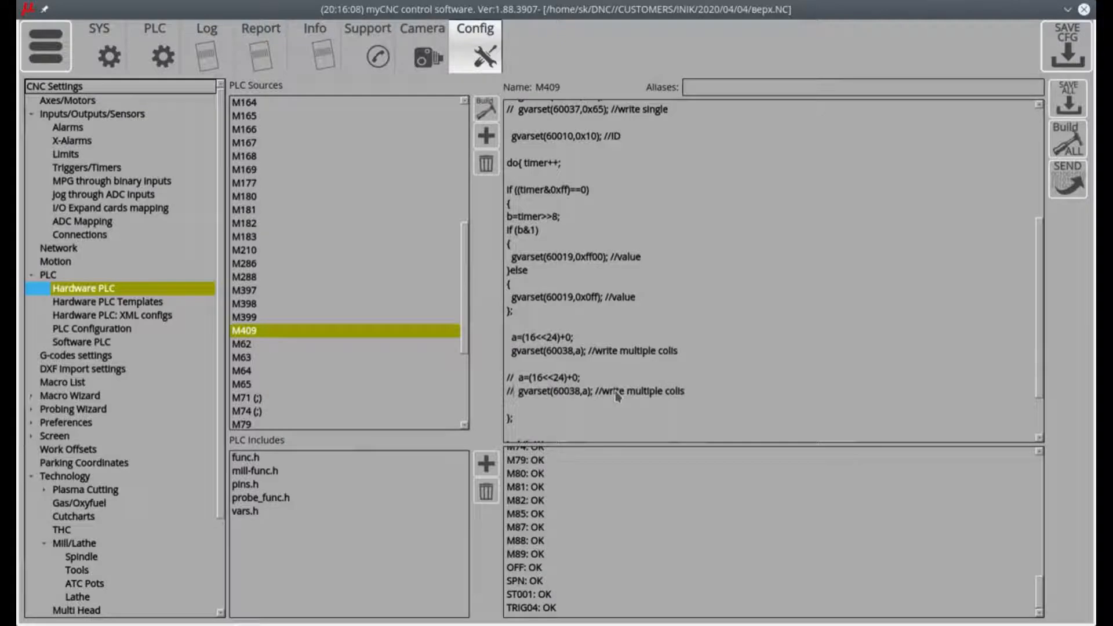
key(BackSpace)
text(5)
Change the comment on the gvarset(60038,a) line to "write single coil".
text(single)
key(Delete)
key(Delete)
key(Delete)
key(Delete)
key(Delete)
key(Delete)
key(Delete)
key(Delete)
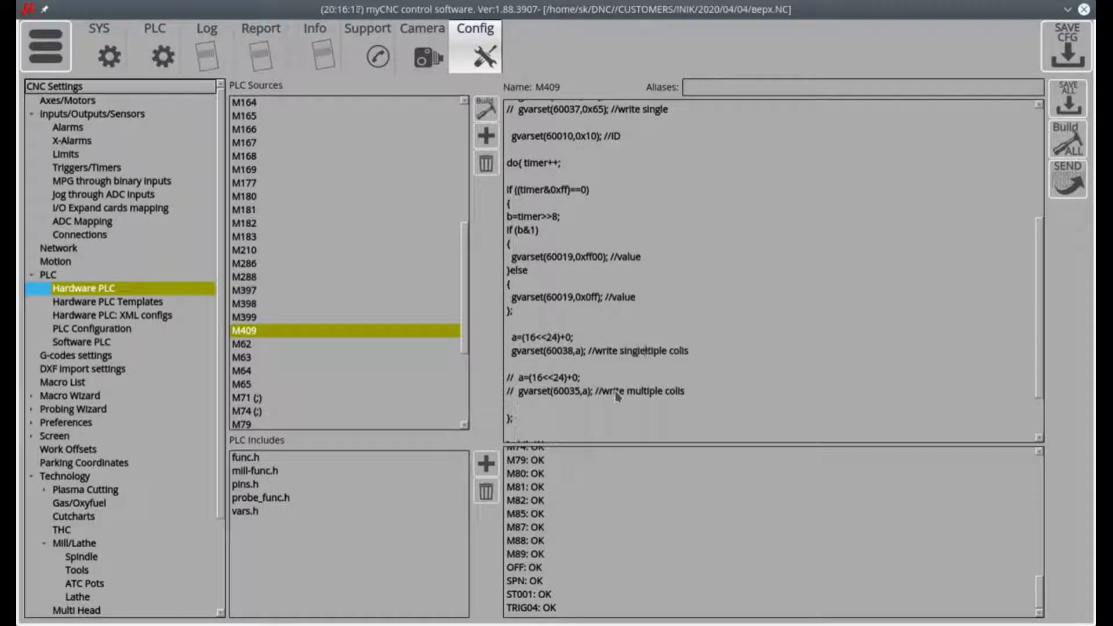
key(End)
key(BackSpace)
key(BackSpace)
key(BackSpace)
text(il)
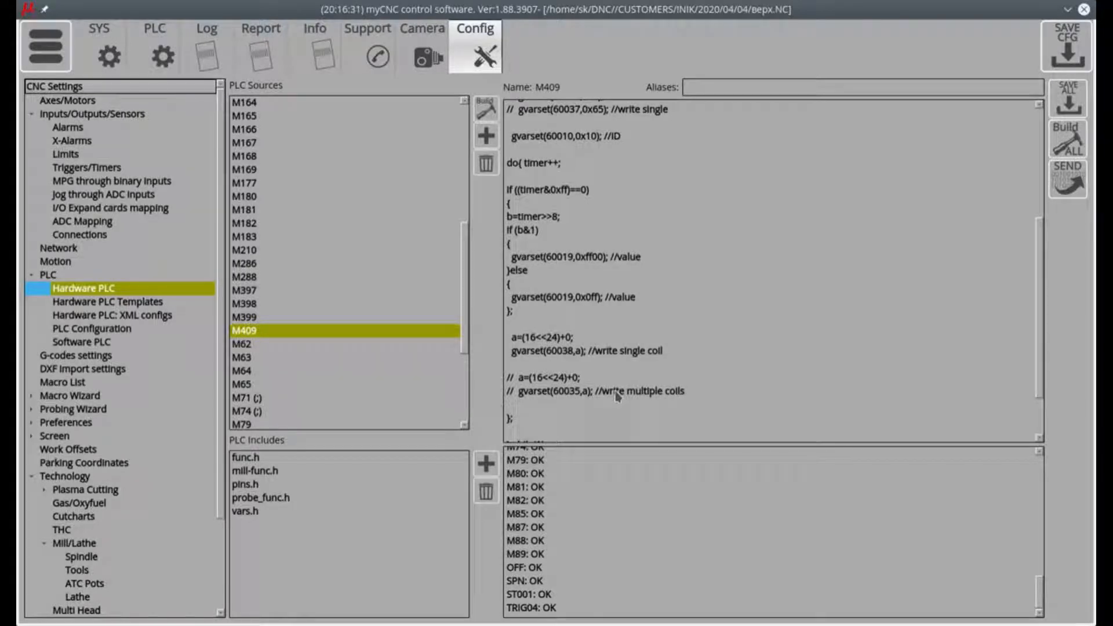
Set the active assignment to a=10 and the 60019 value in the else branch to 0x0.
key(shift+End)
key(shift+Left)
key(BackSpace)
text(10)
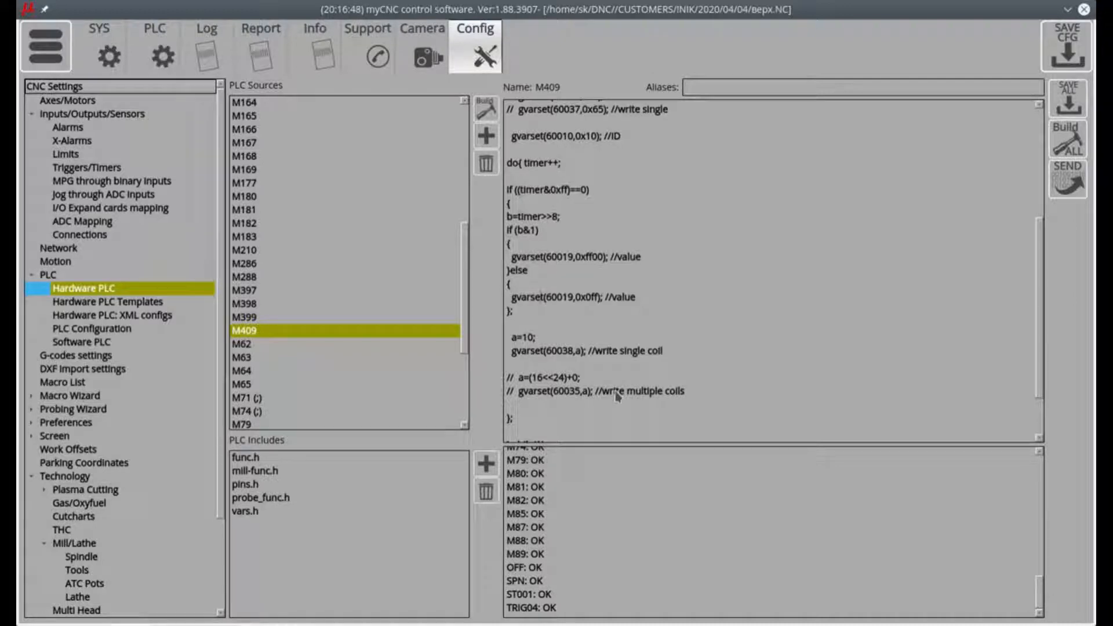
key(BackSpace)
key(BackSpace)
Switch to the WP8027ADAM manual in Firefox and examine the section 5.3 single-control coil addresses and write data values.
key(alt+Tab)
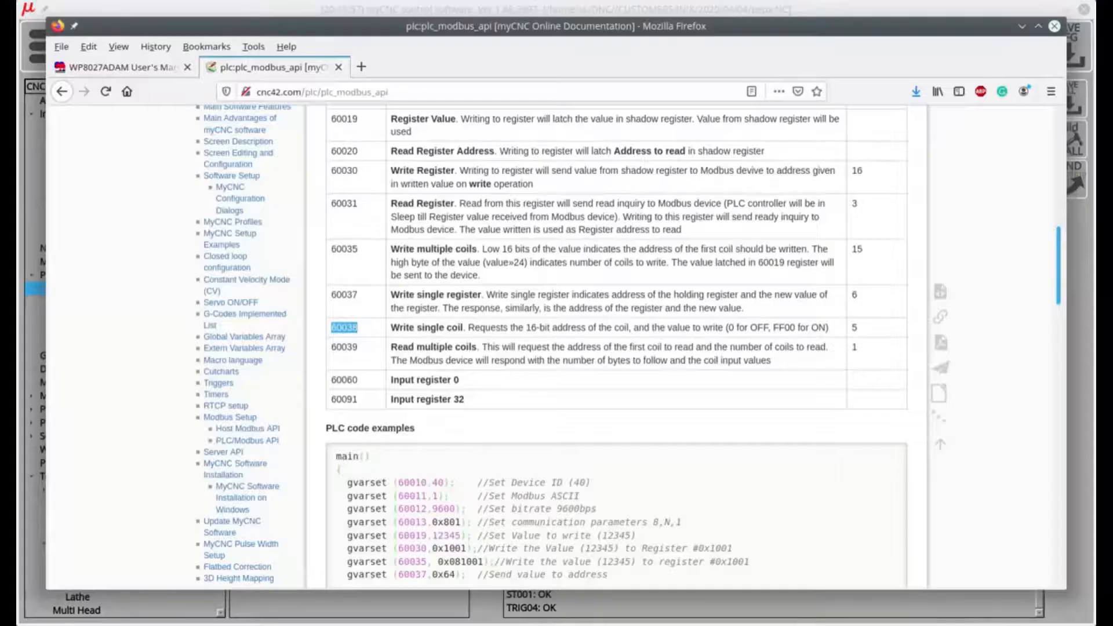
click(138, 69)
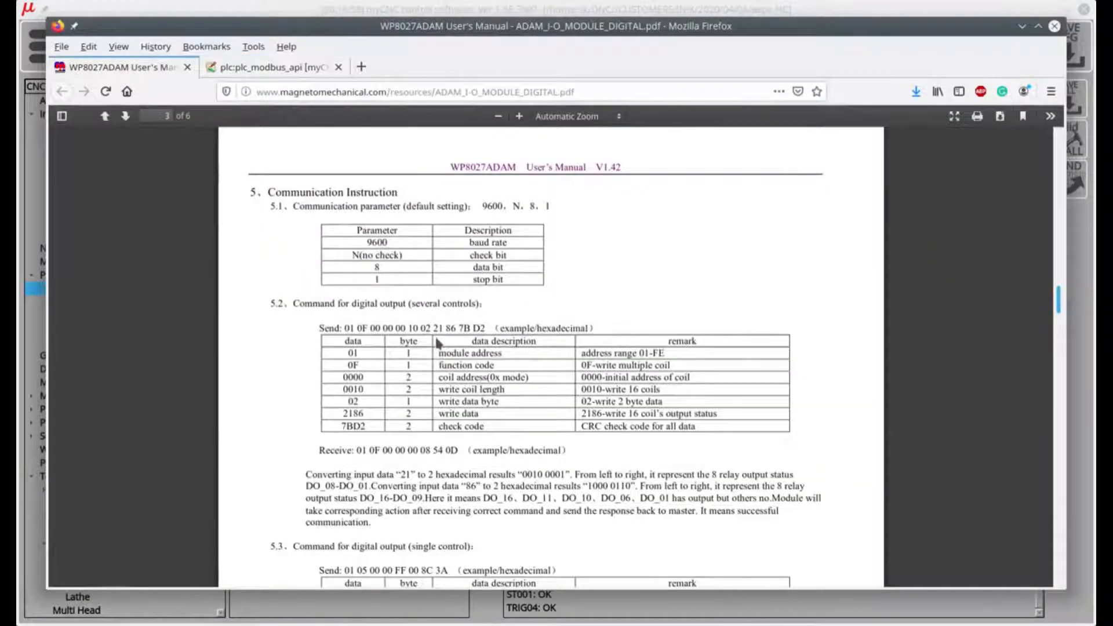
scroll(436, 338, up, 5)
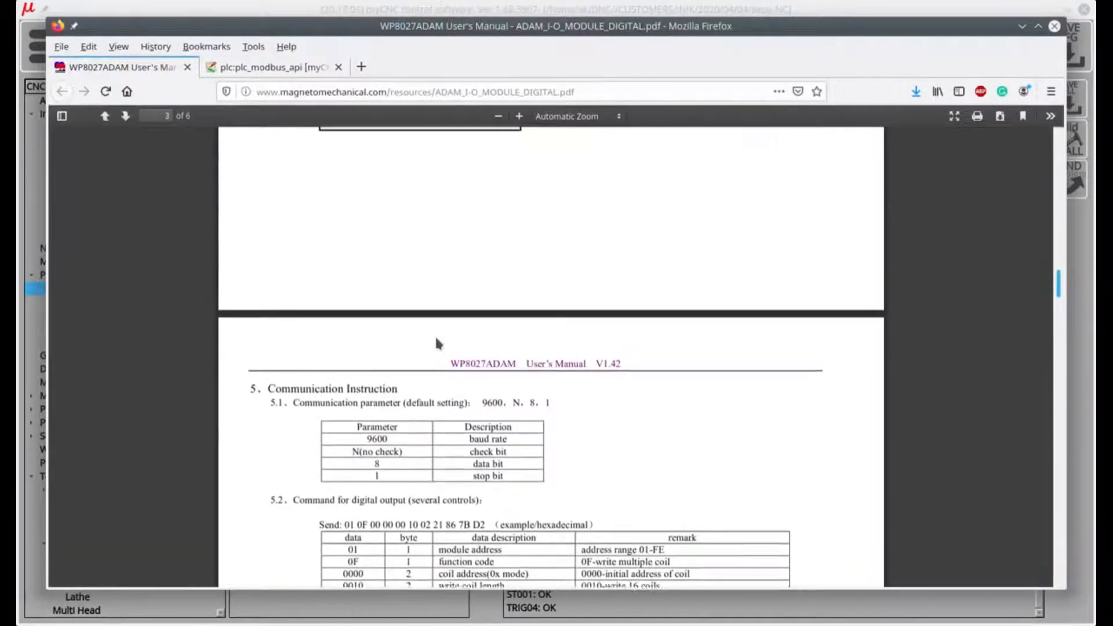
scroll(436, 338, down, 7)
scroll(437, 344, down, 4)
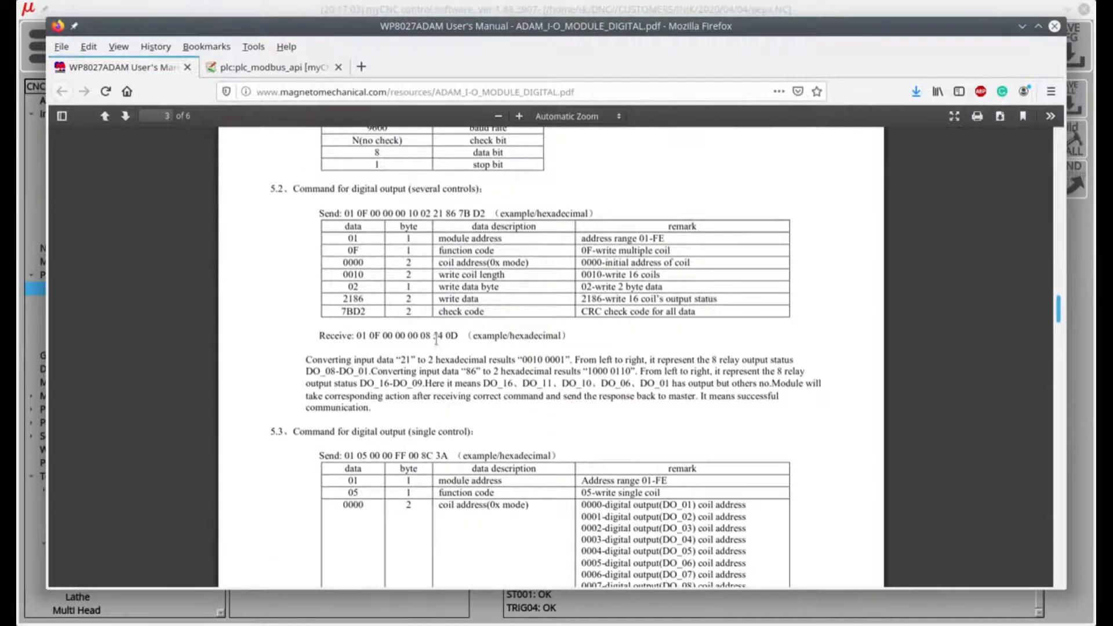
scroll(439, 335, down, 2)
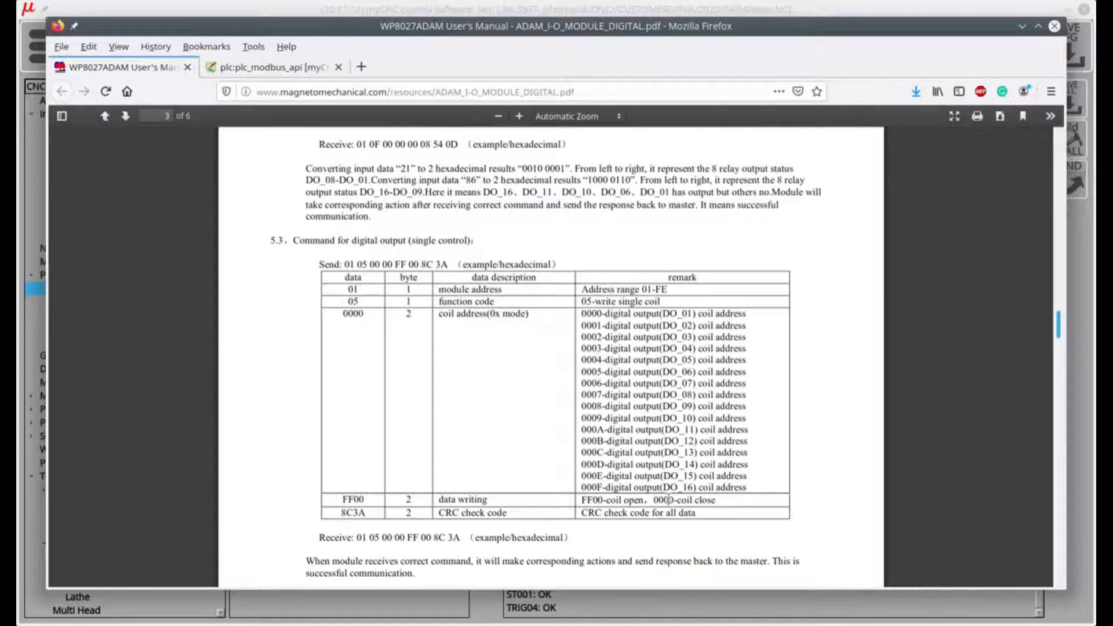
Switch back to myCNC, send the single-coil code to the controller, and reopen the M409 source from the main screen.
click(337, 9)
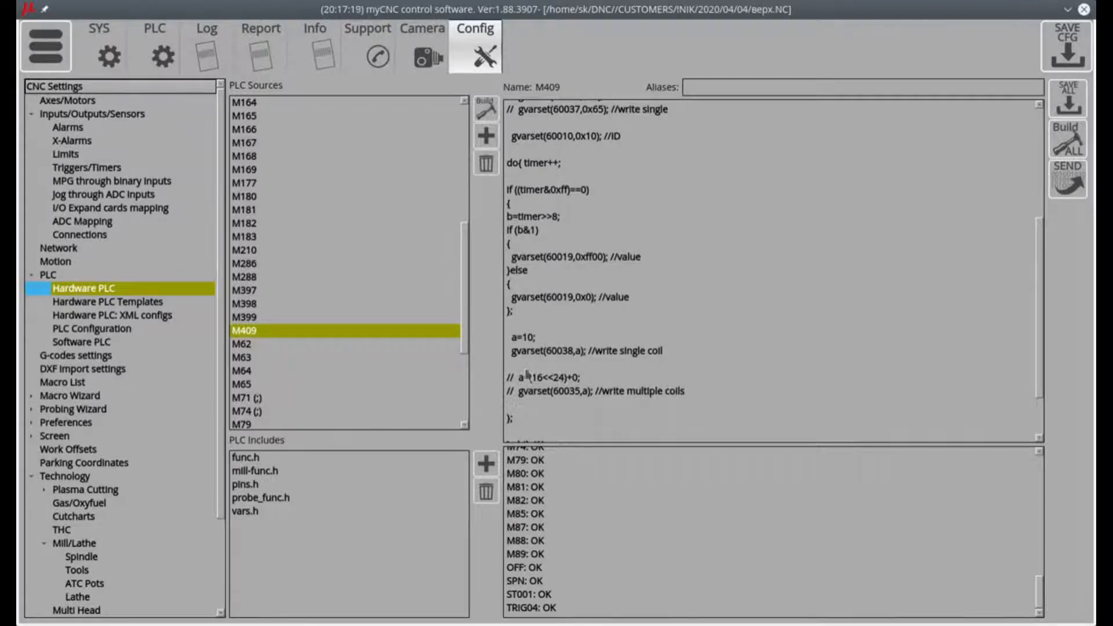
drag(567, 351, 496, 342)
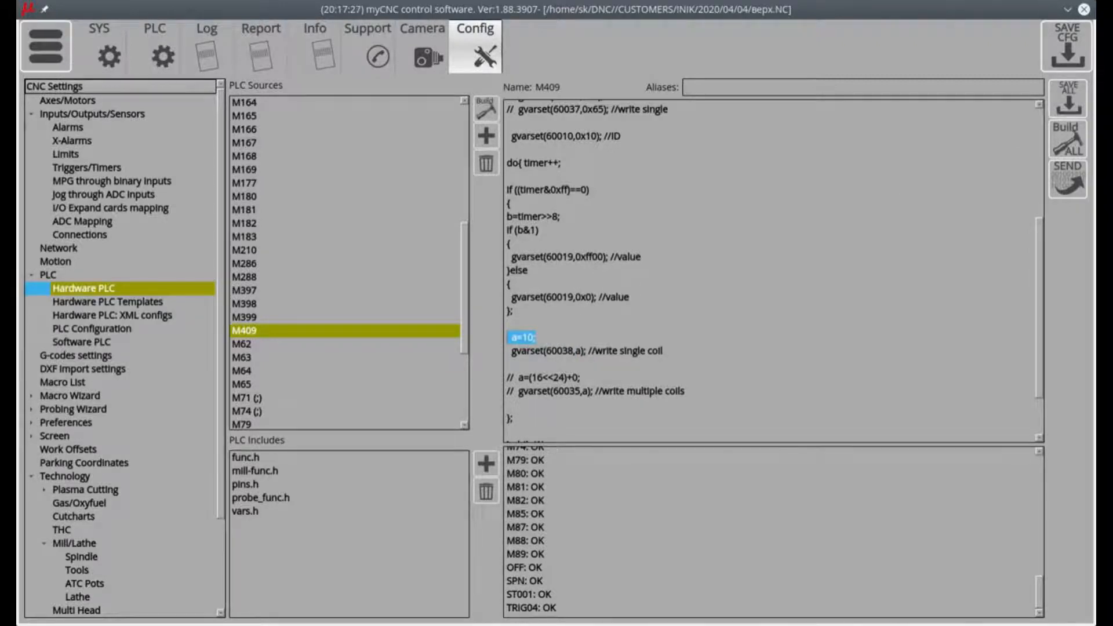
click(1077, 145)
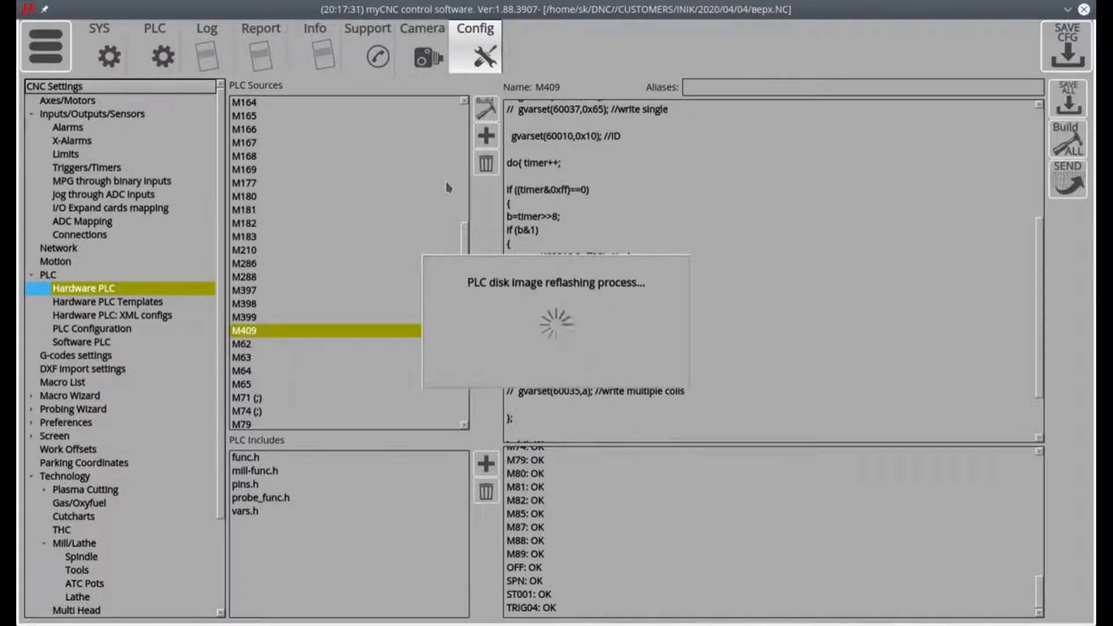
click(42, 47)
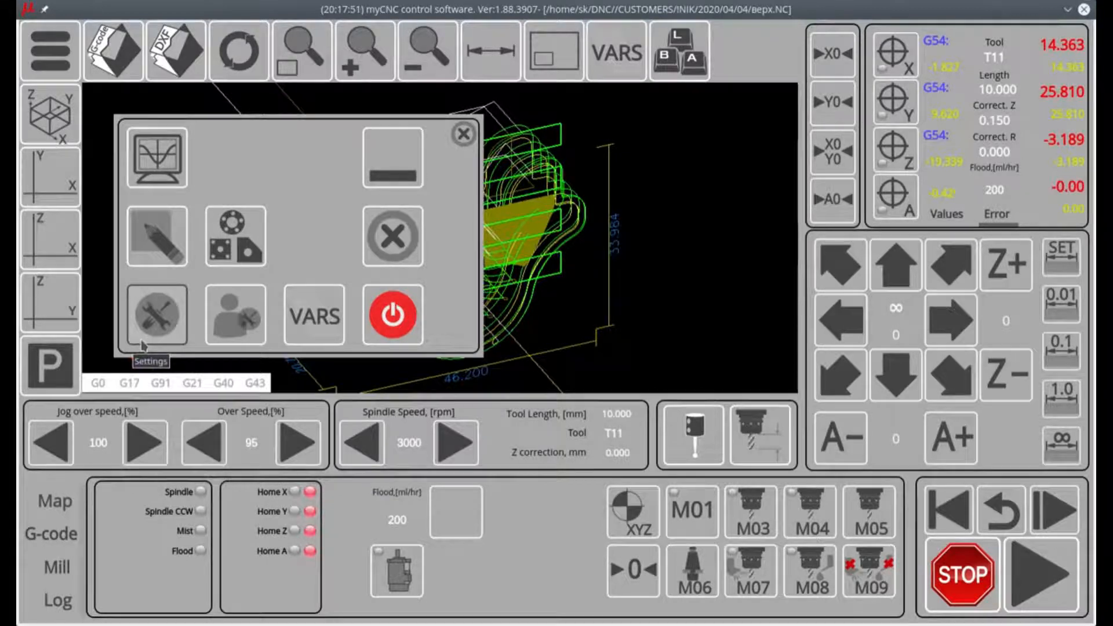
click(154, 320)
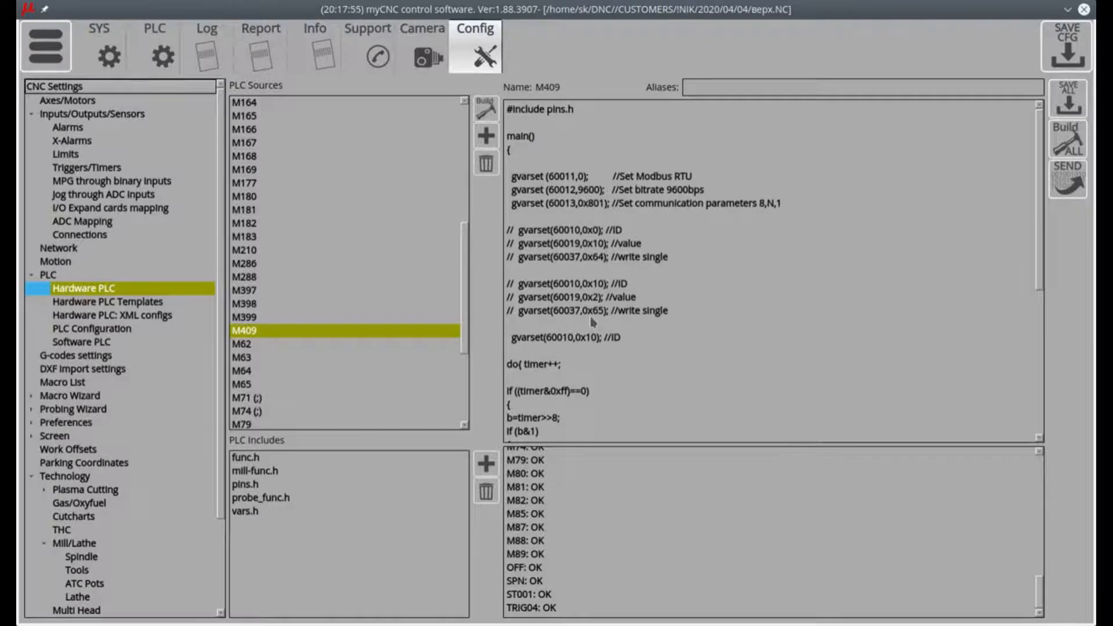
Review the M409 code from the communication parameters through the single coil write, and go to the main screen.
scroll(592, 321, down, 2)
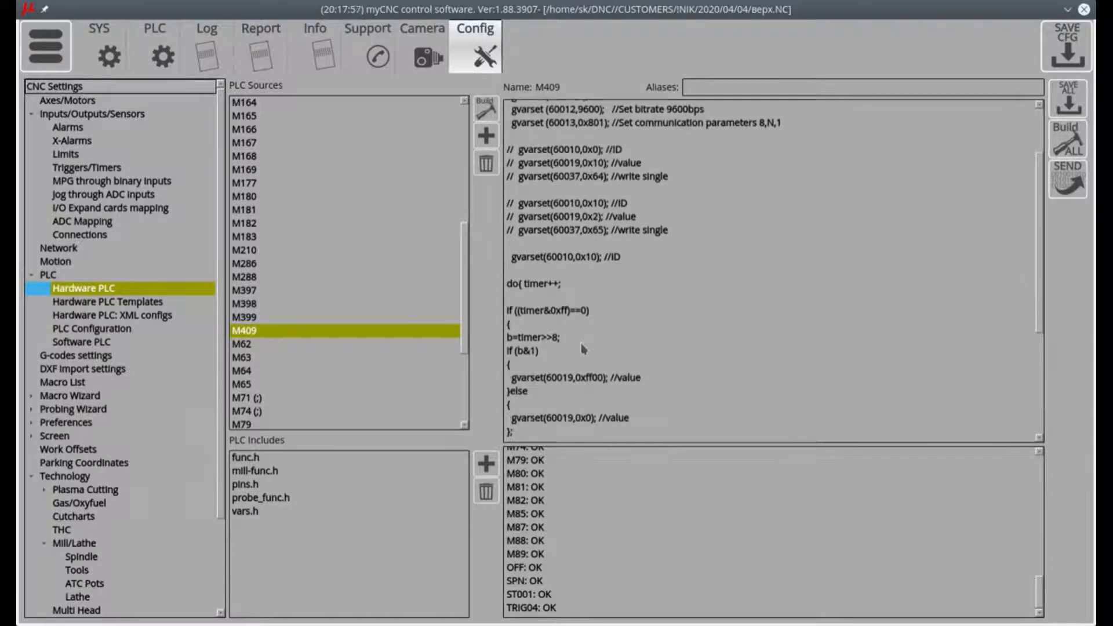
scroll(596, 362, down, 2)
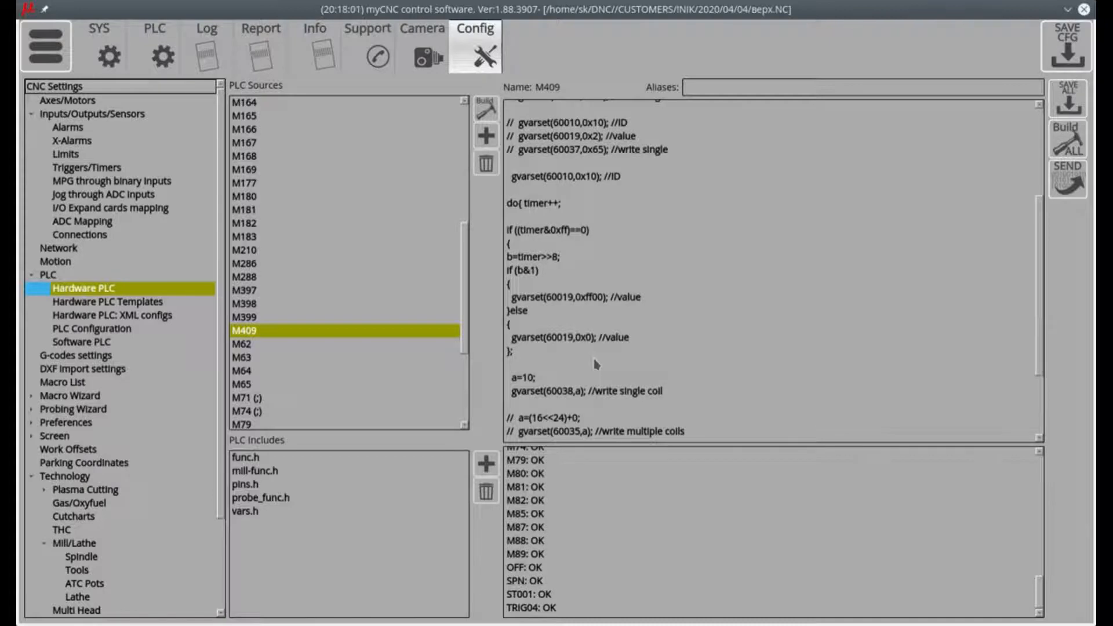
scroll(598, 373, up, 4)
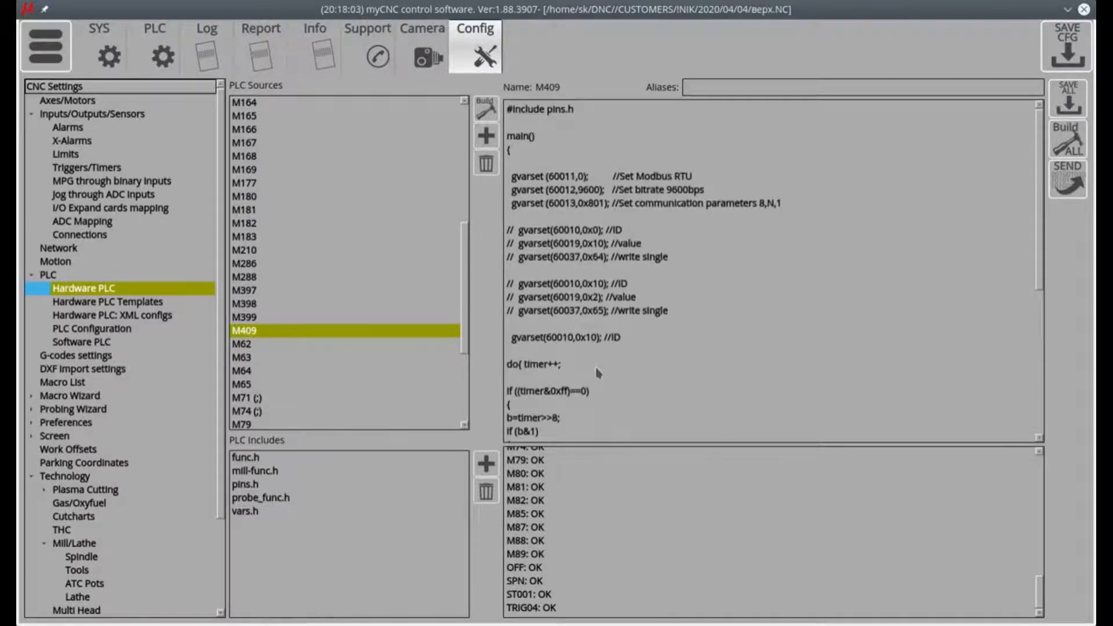
scroll(599, 373, down, 5)
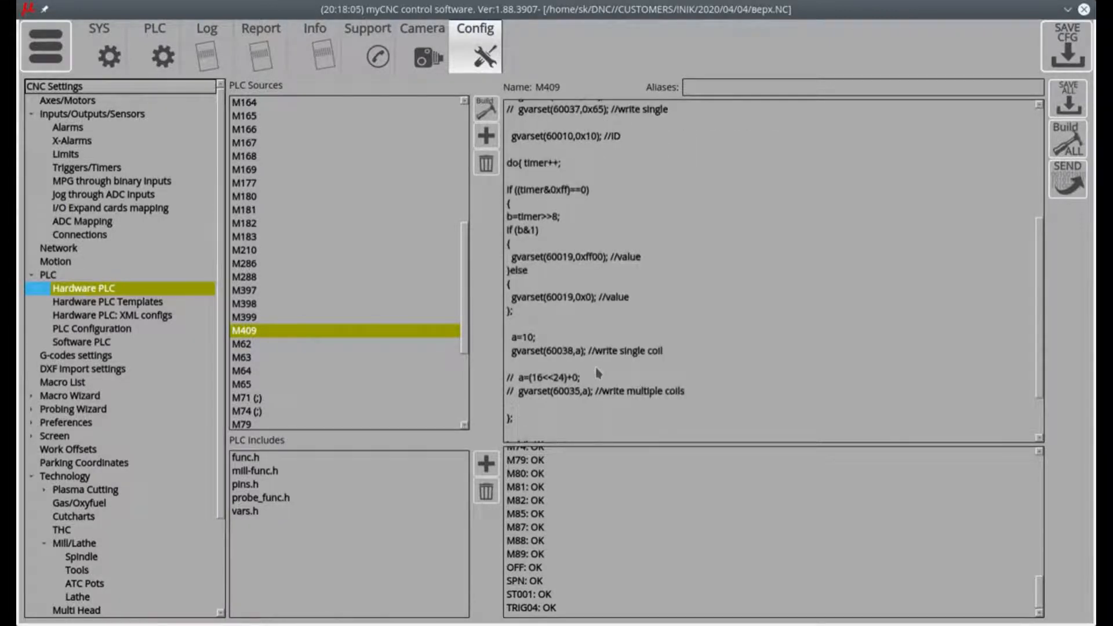
scroll(598, 372, up, 5)
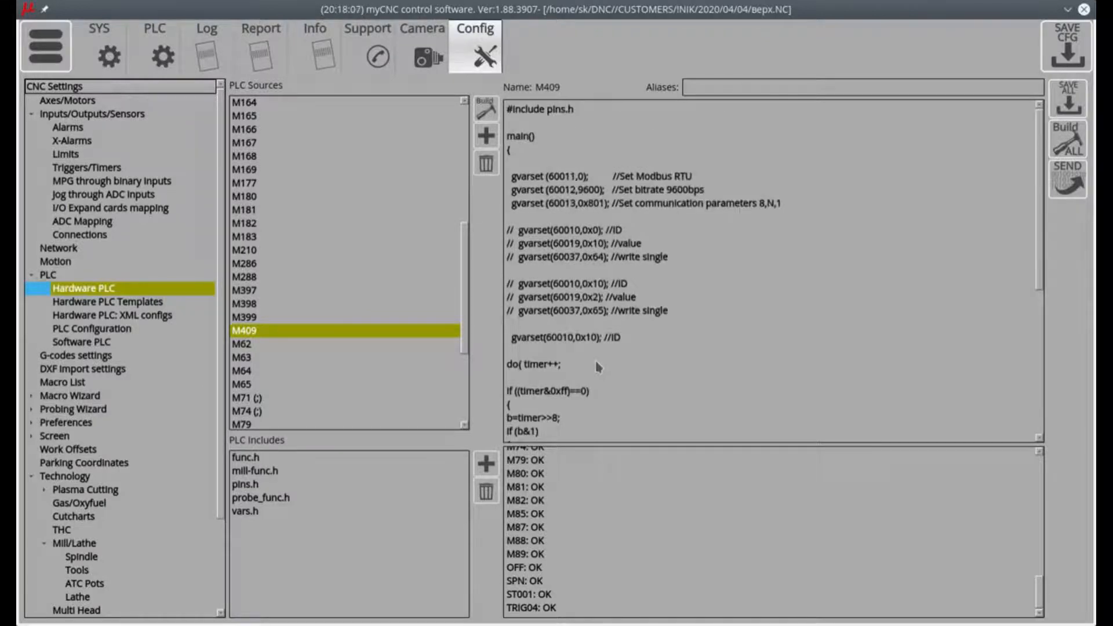
scroll(571, 316, down, 6)
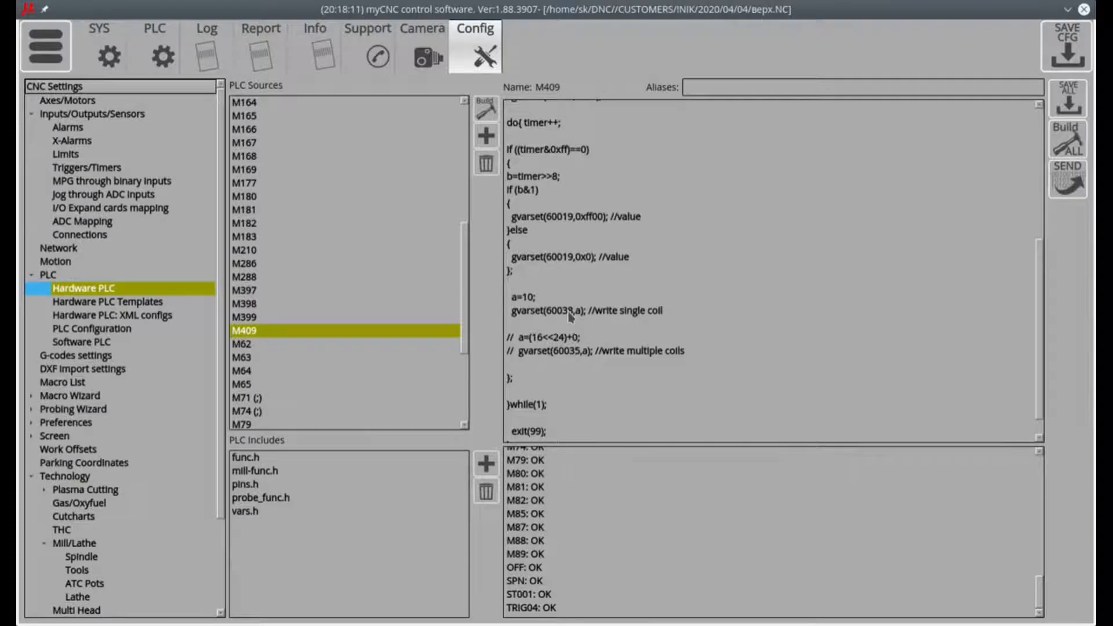
click(46, 46)
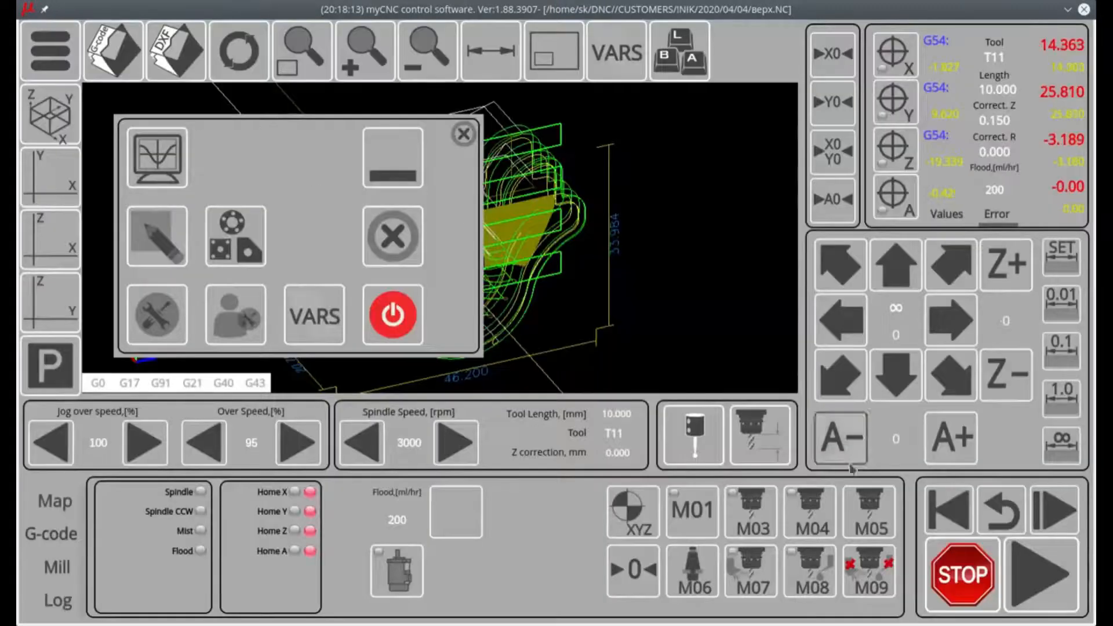
Open the Mill/Lathe spindle settings and examine the RS485/Modbus communication options, inverter addresses and registers.
click(161, 315)
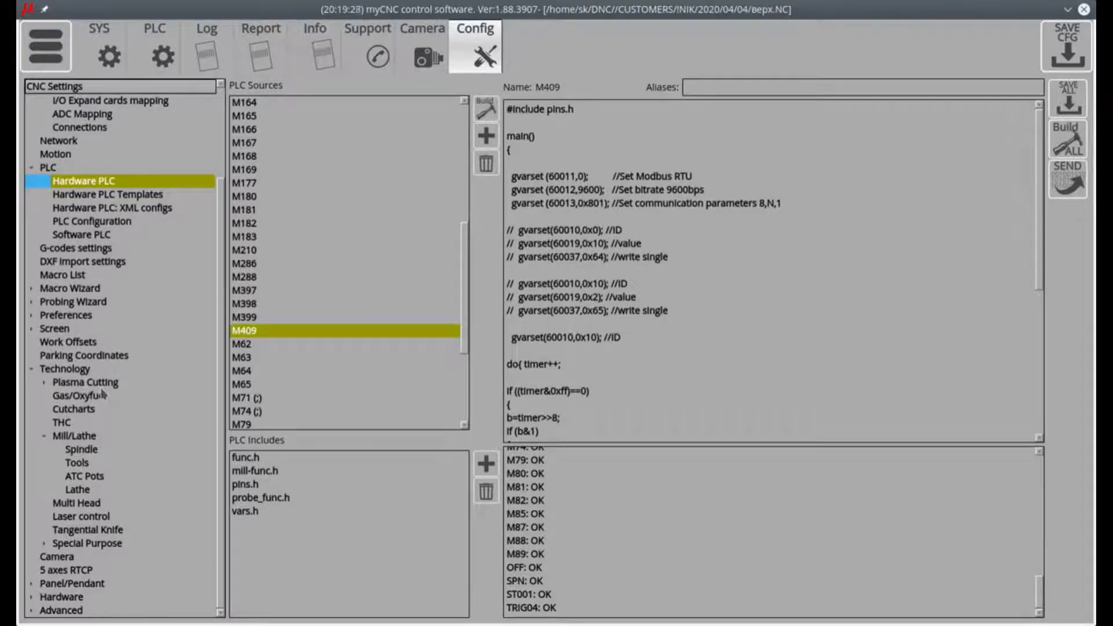
double_click(76, 437)
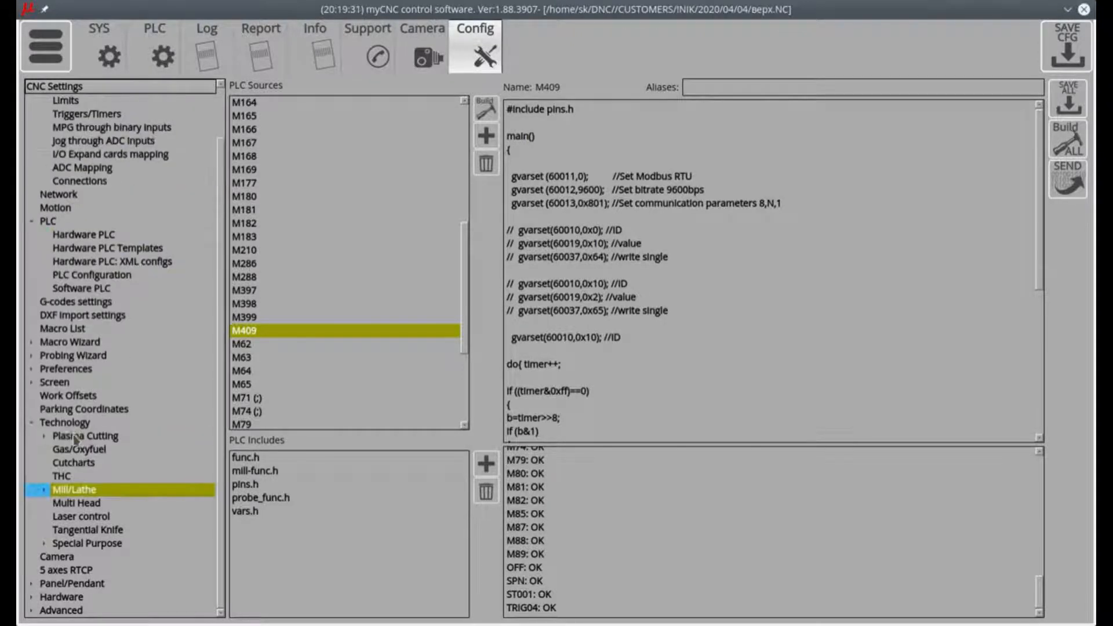
double_click(81, 491)
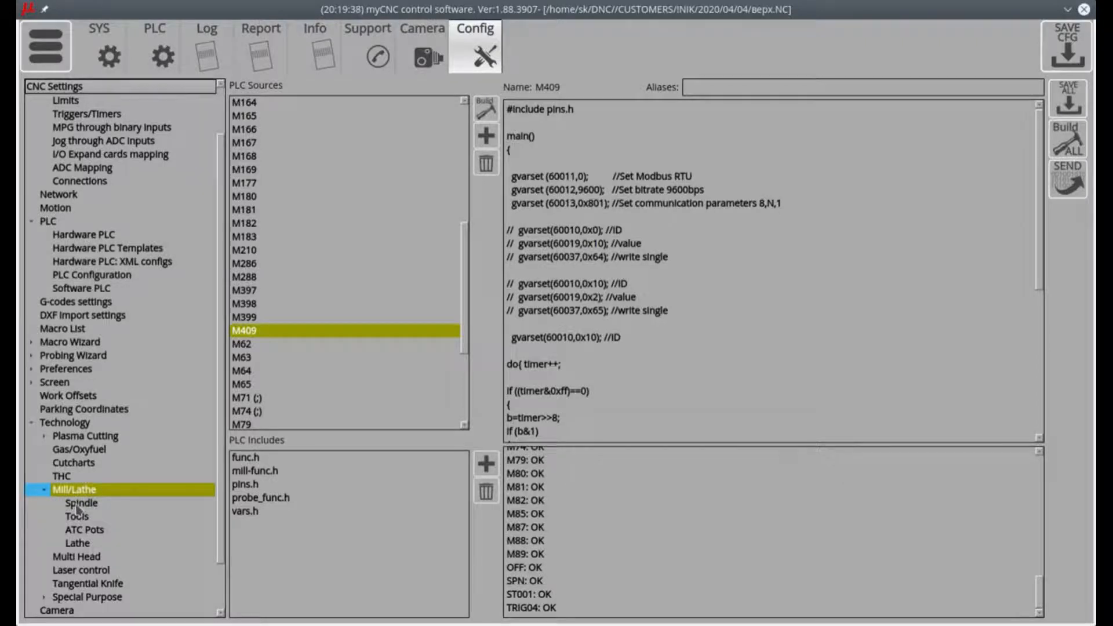
click(78, 504)
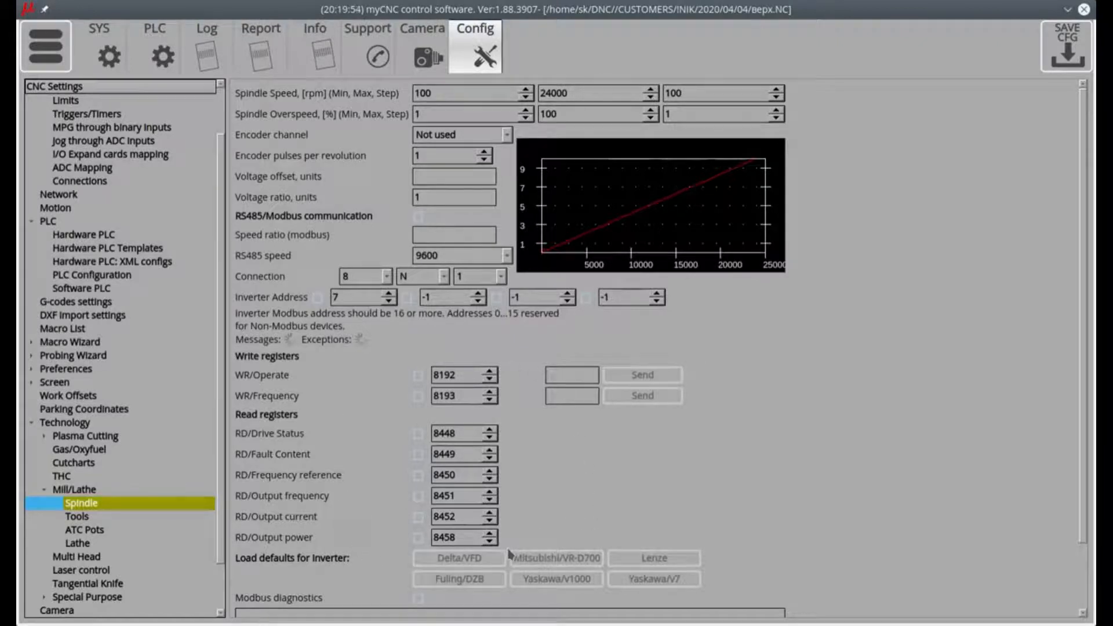
scroll(512, 362, down, 1)
scroll(504, 361, up, 1)
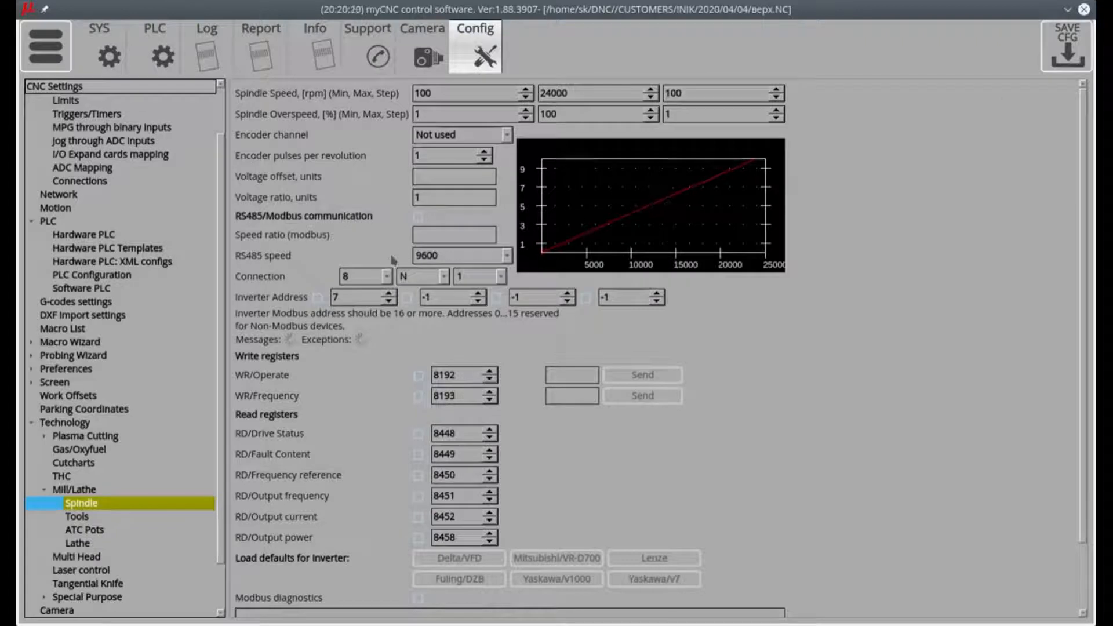
Open the I/O Expand cards mapping settings under Inputs/Outputs/Sensors by way of the main screen.
click(38, 49)
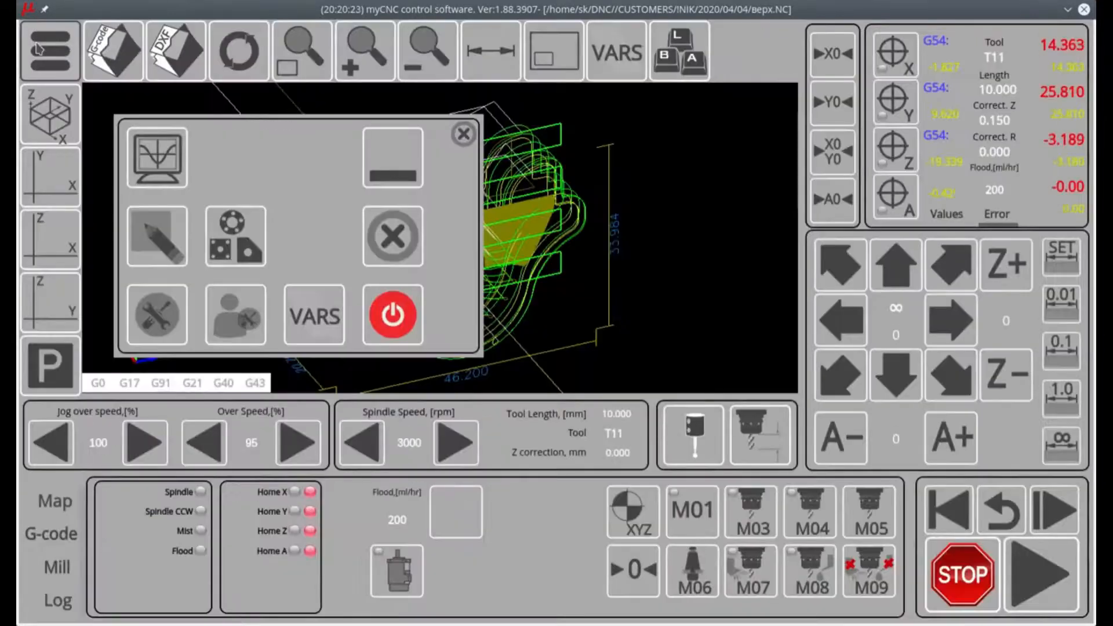
click(464, 135)
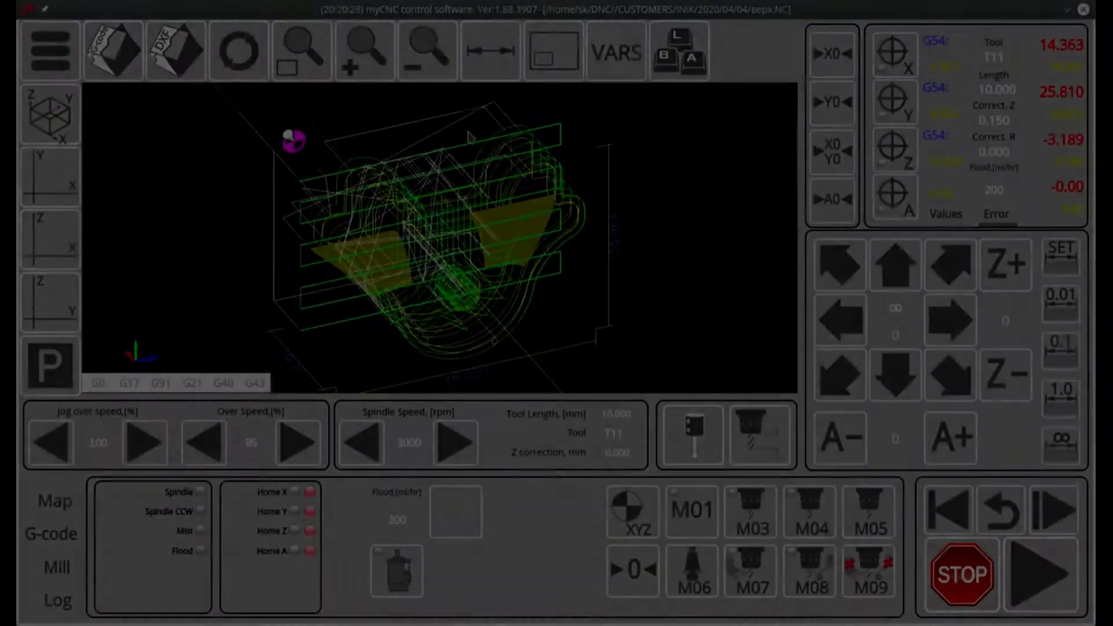
click(51, 51)
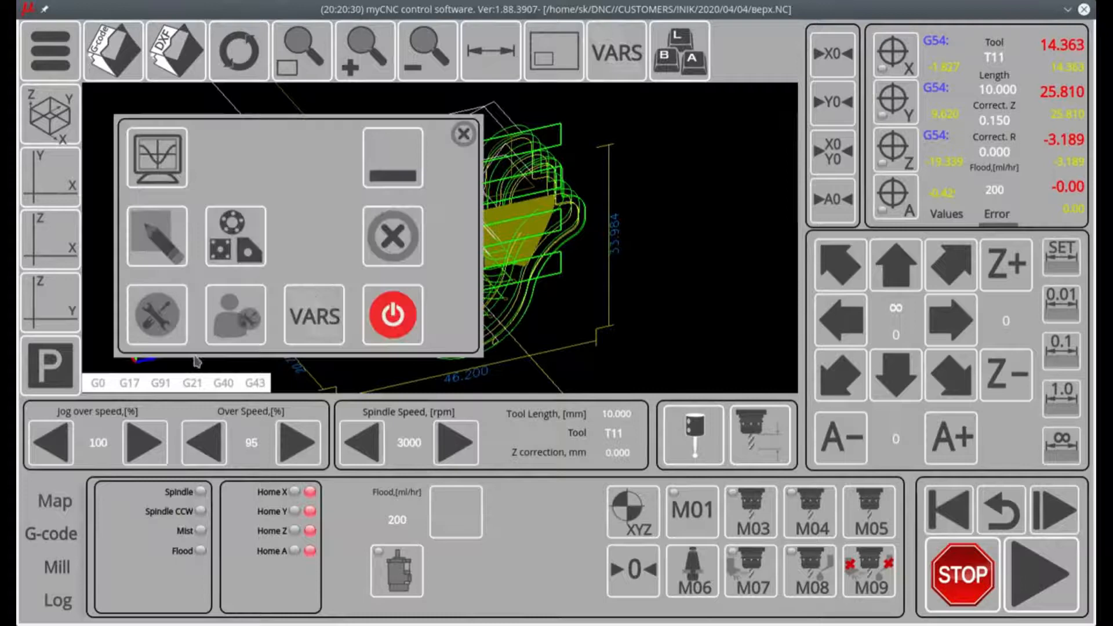
click(149, 325)
drag(220, 325, 213, 252)
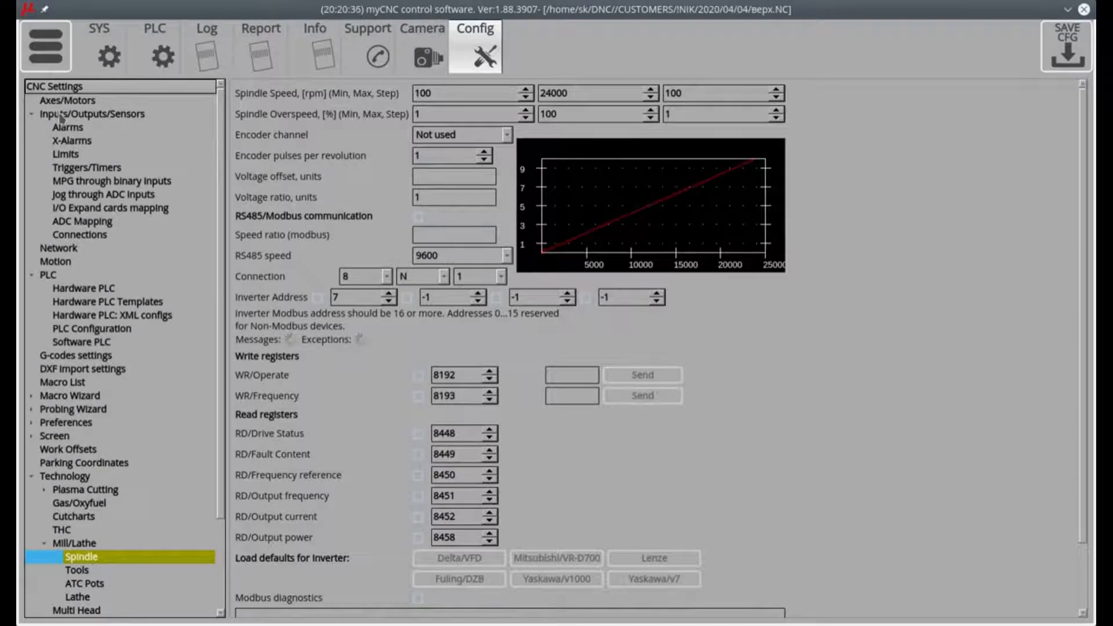
click(70, 210)
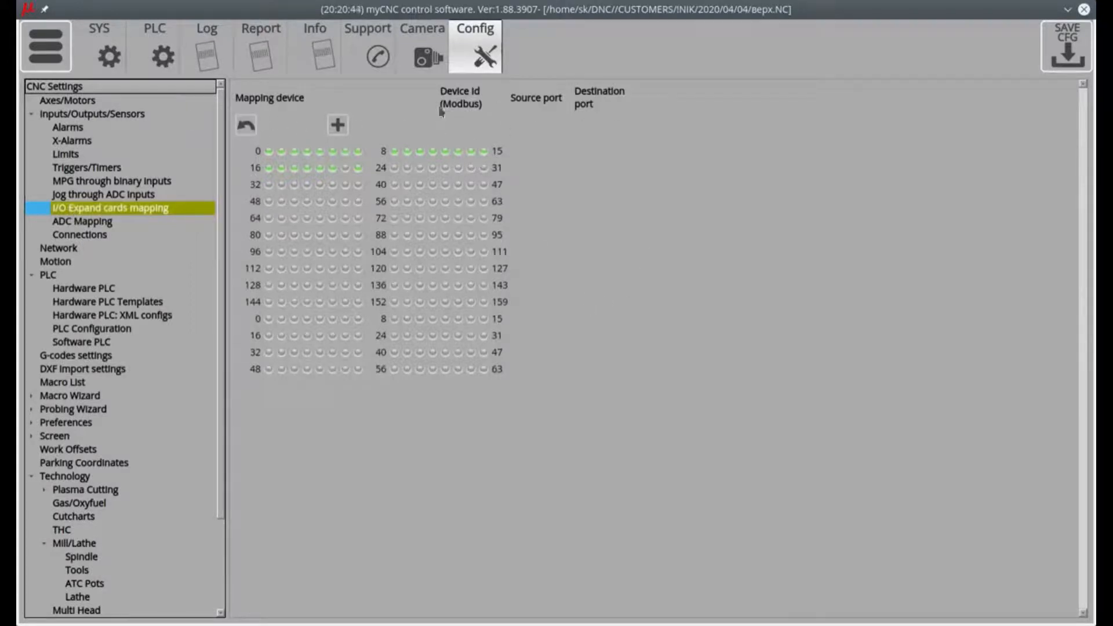
Add a Modbus/Coil Output expansion mapping with device ID 16, source port 2 and destination port 0, and save the configuration.
click(337, 125)
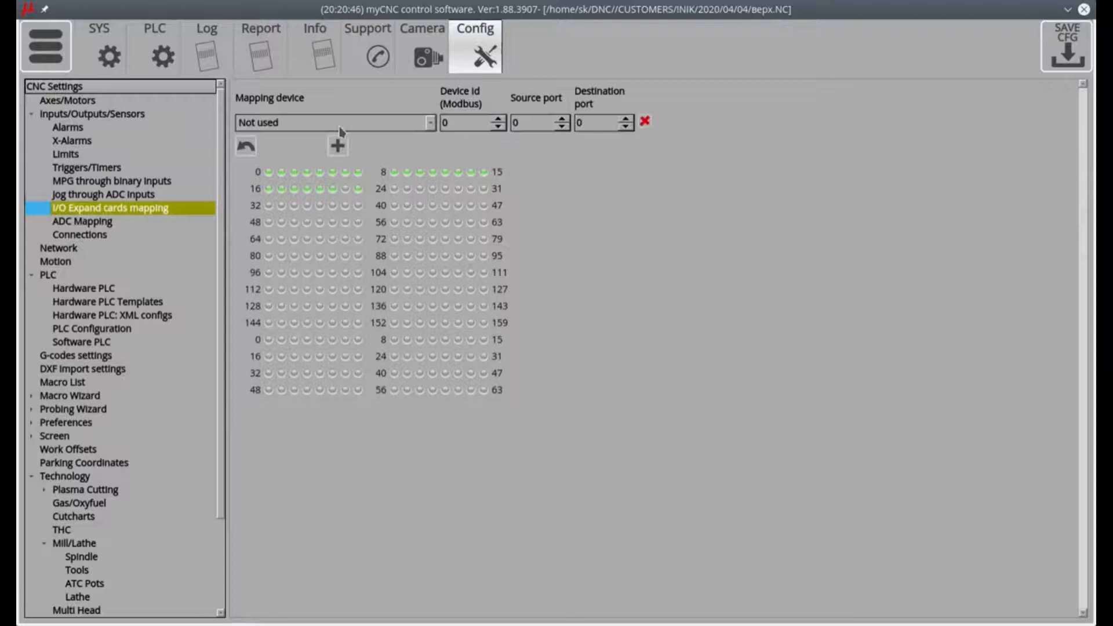
click(431, 124)
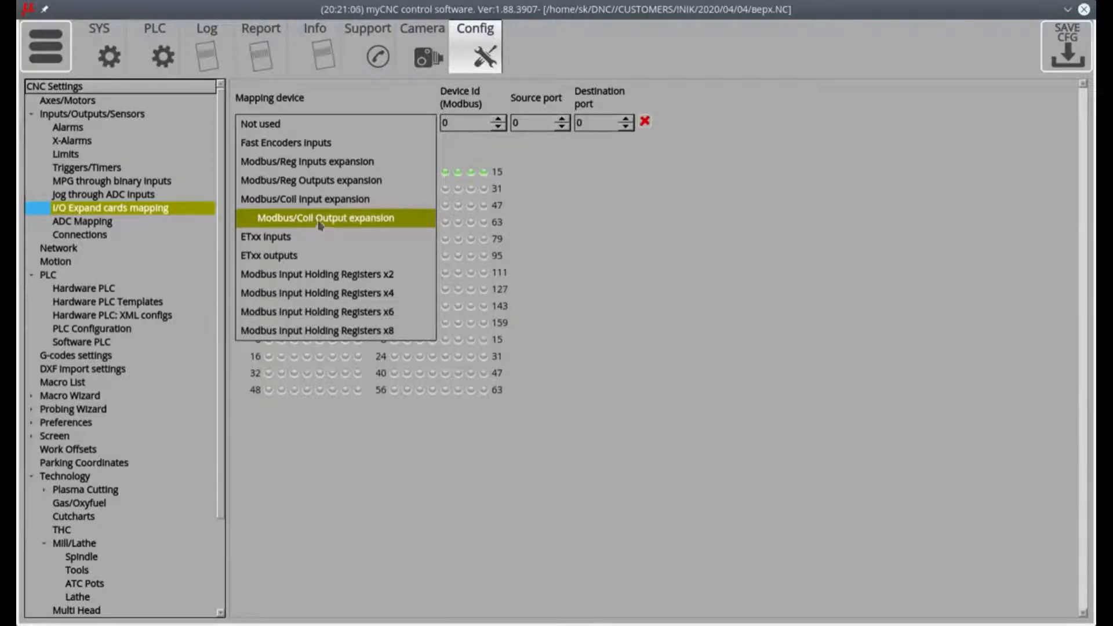
click(344, 223)
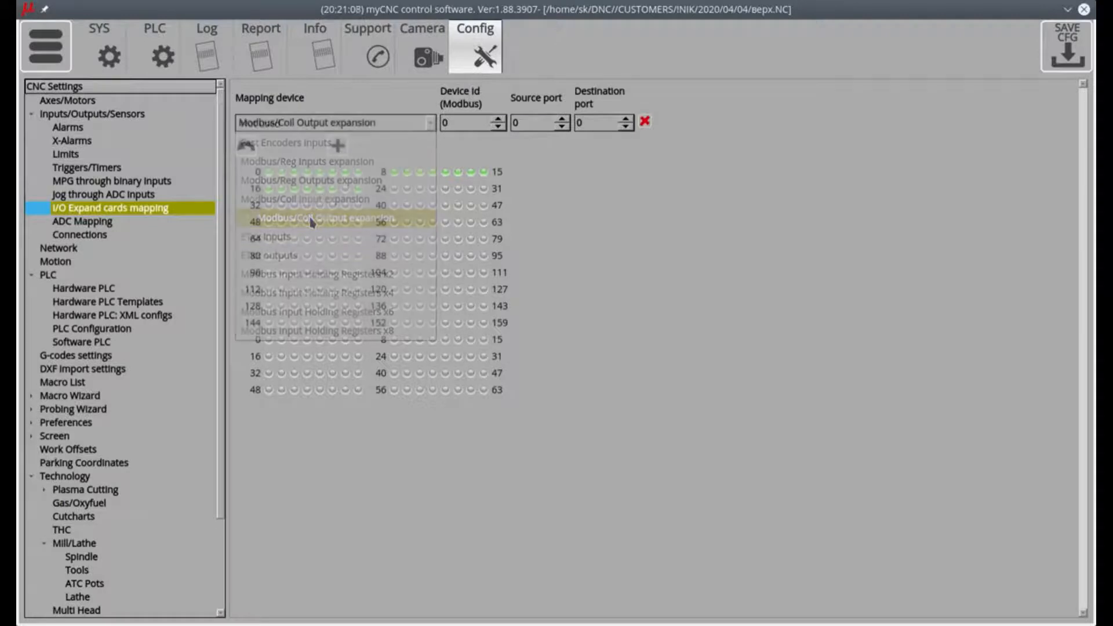
double_click(450, 124)
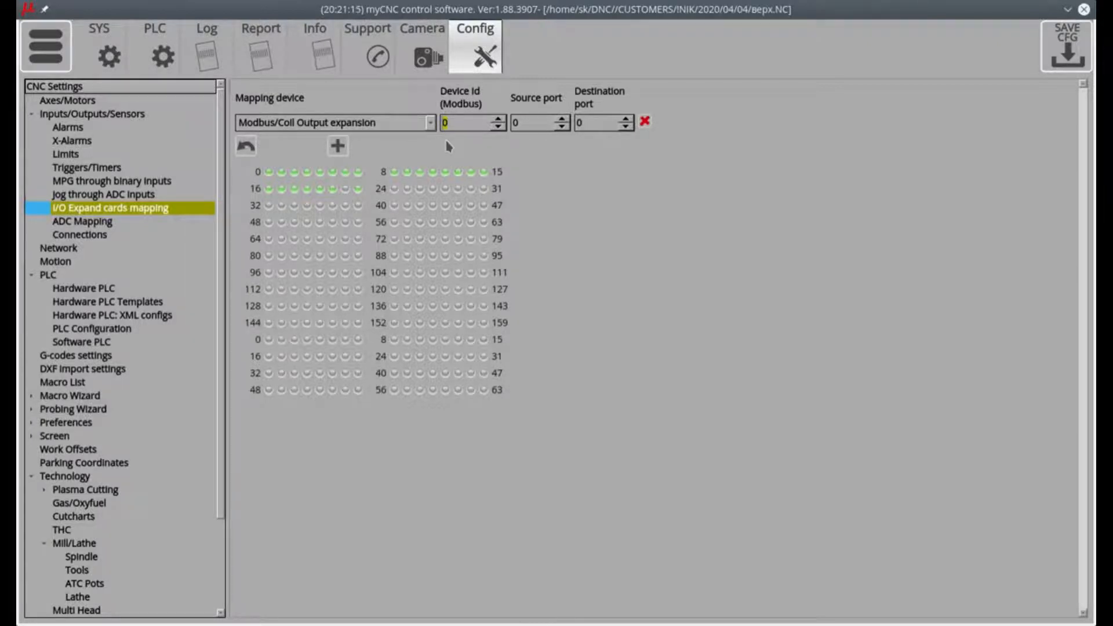
text(16)
click(562, 119)
click(561, 118)
click(596, 123)
click(1083, 43)
Open the diagnostics screen from the main screen and switch on binary outputs 16, 17, 18 and 23.
click(50, 51)
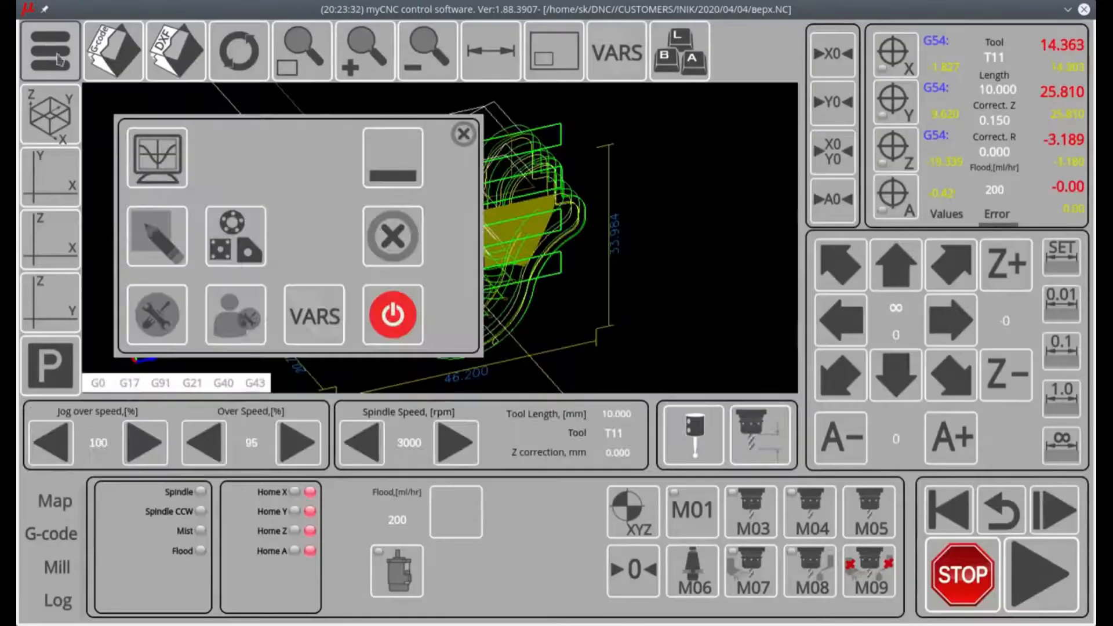
click(163, 165)
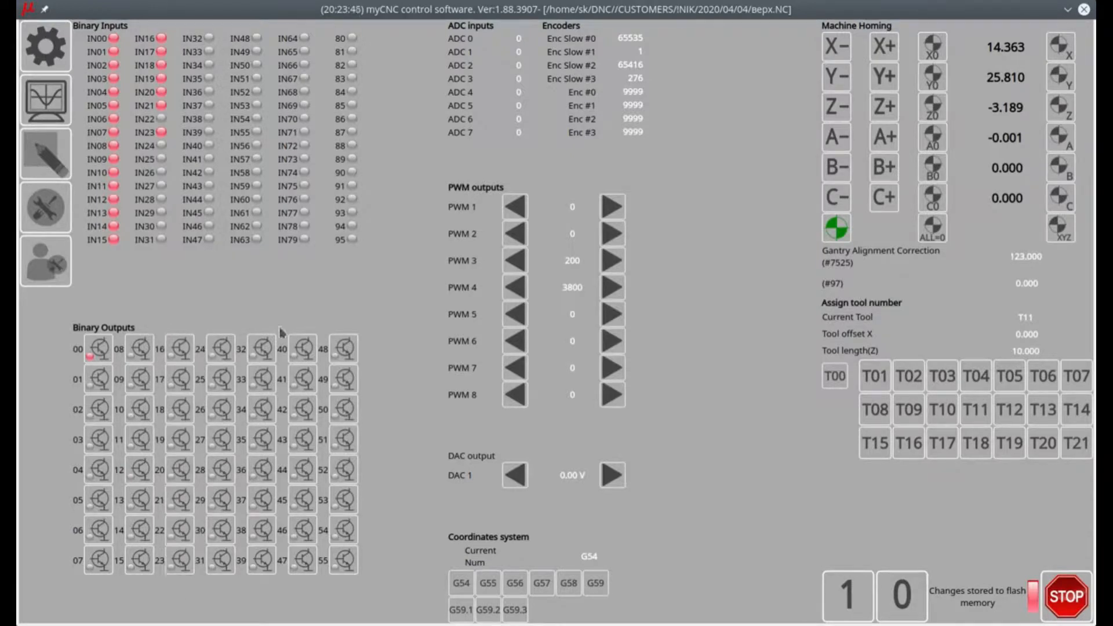
click(182, 349)
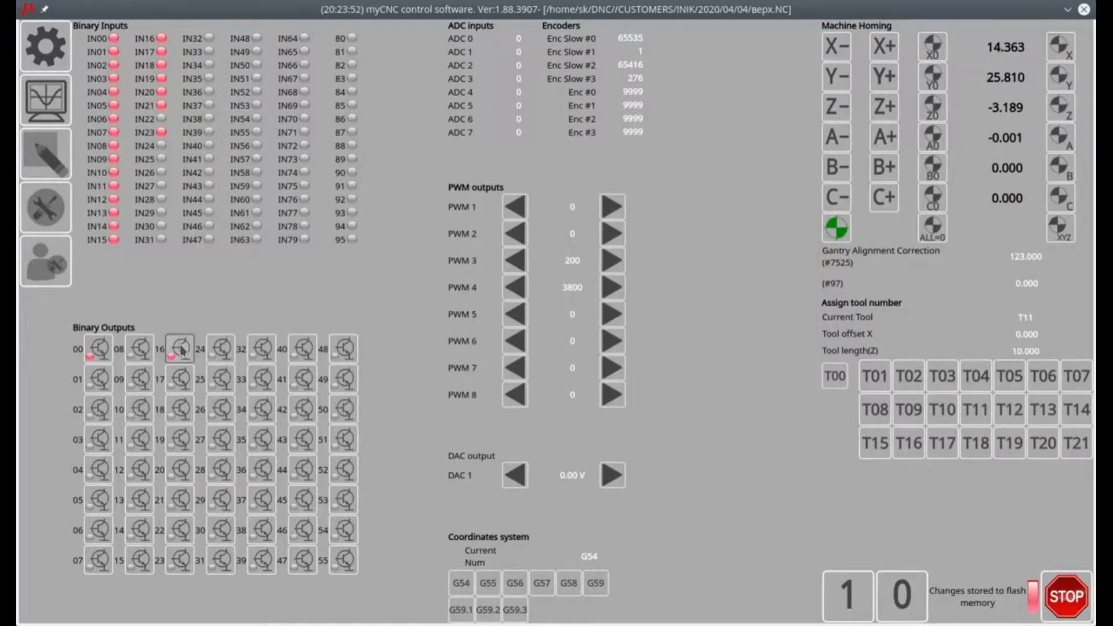
click(183, 378)
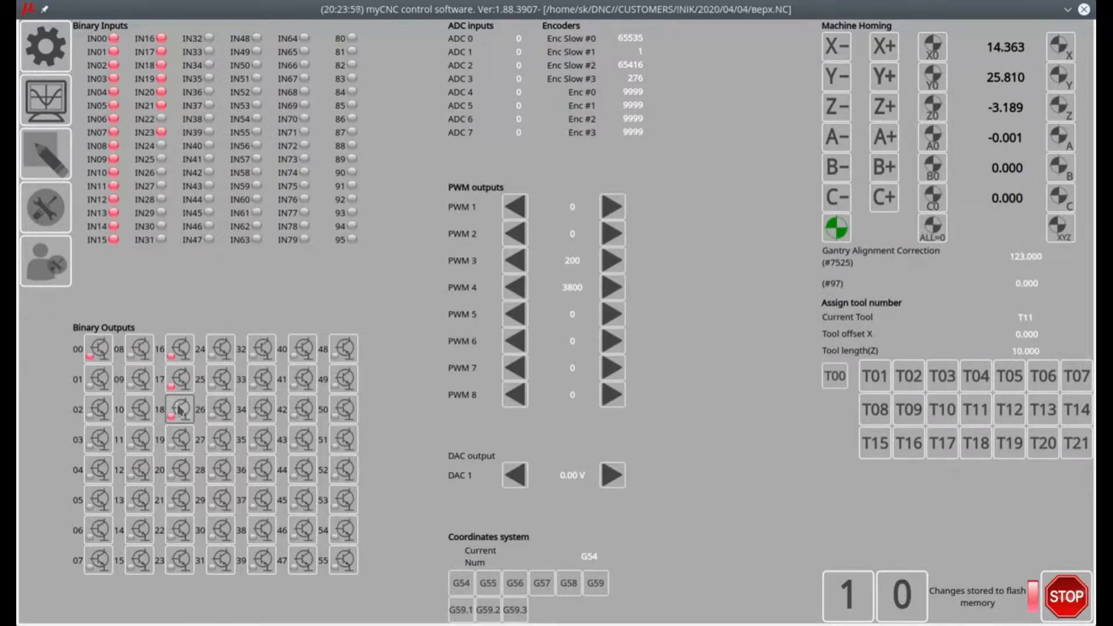
click(182, 560)
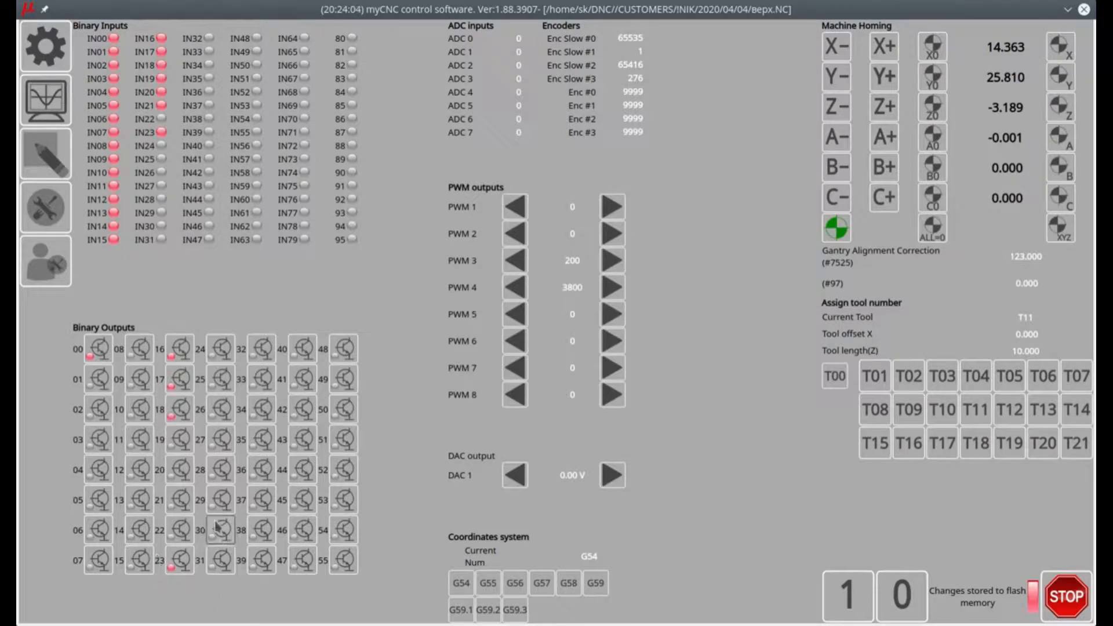
Switch on binary outputs 22, 21, 20 and 19, and toggle outputs 18 and 17 off and back on.
click(178, 529)
click(175, 499)
click(175, 470)
click(175, 440)
click(175, 410)
click(175, 379)
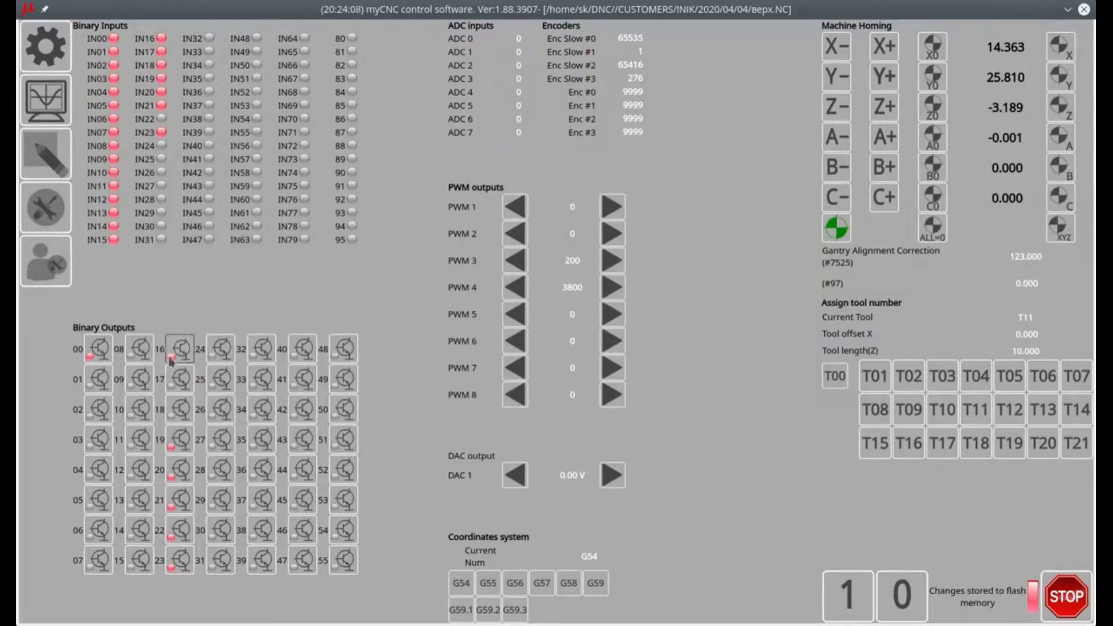
click(178, 379)
click(180, 409)
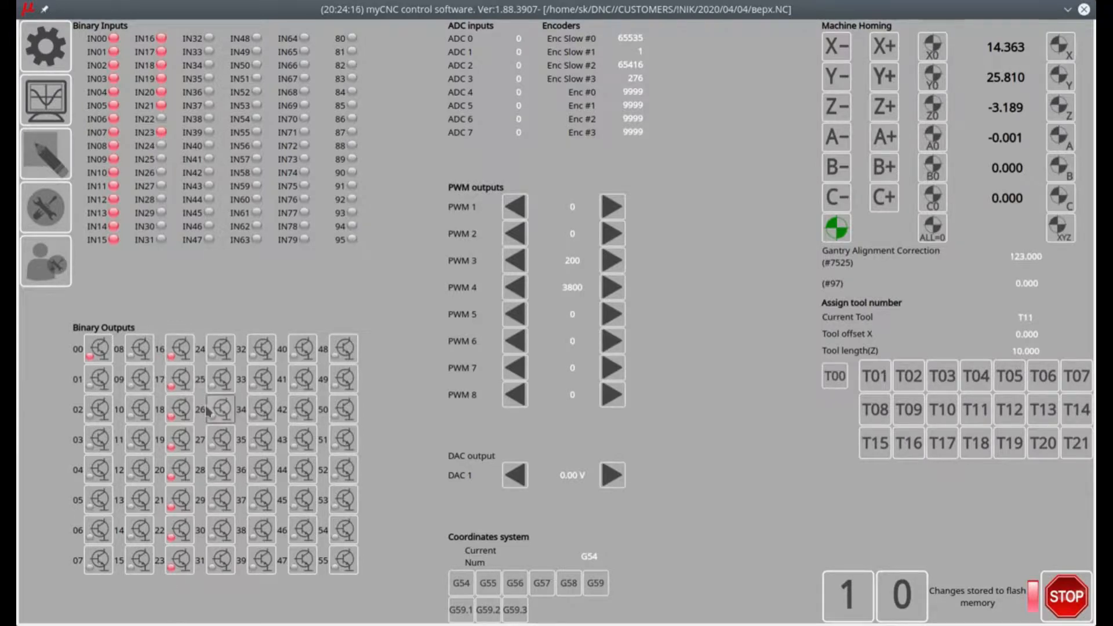
Add a second Modbus/Coil Output expansion mapping with device ID 16, source port 3 and destination port 8, and save the configuration.
click(43, 212)
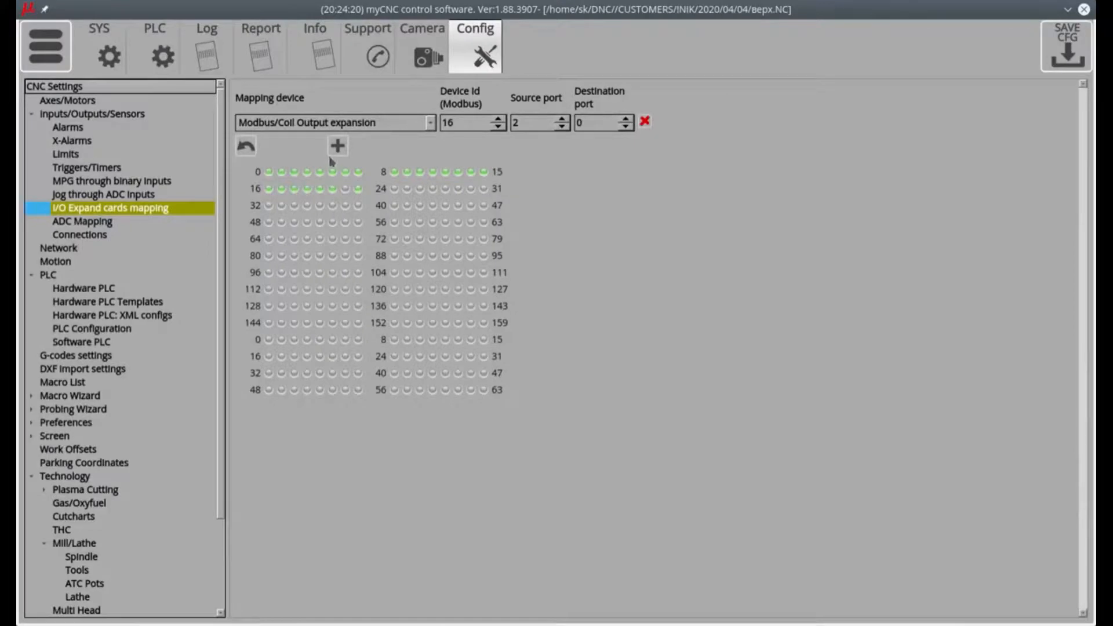
click(338, 146)
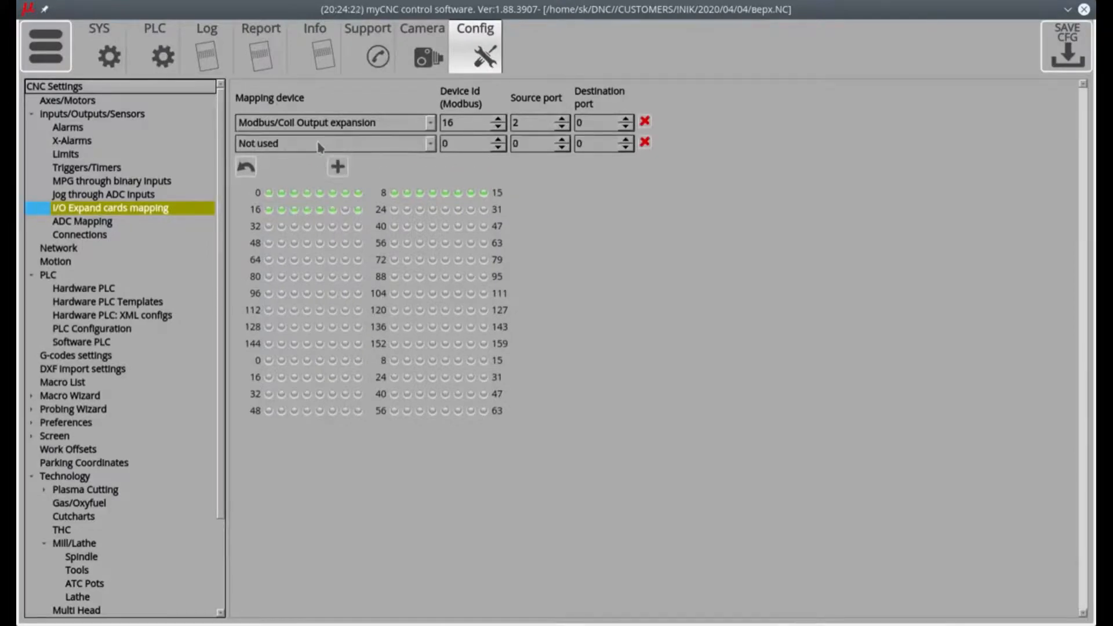
click(321, 144)
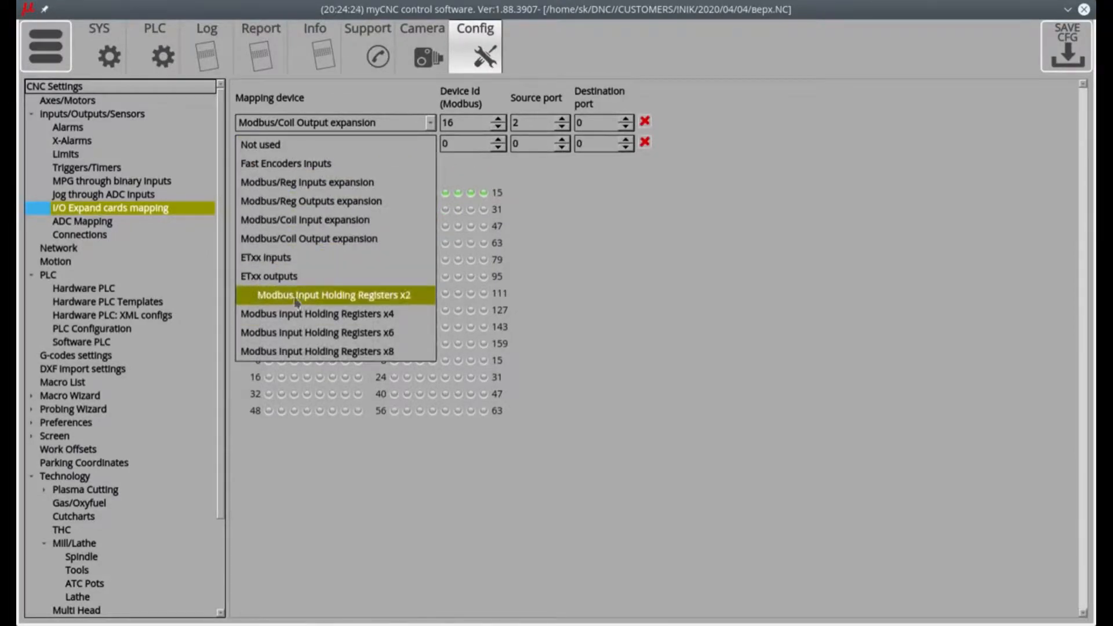
click(276, 239)
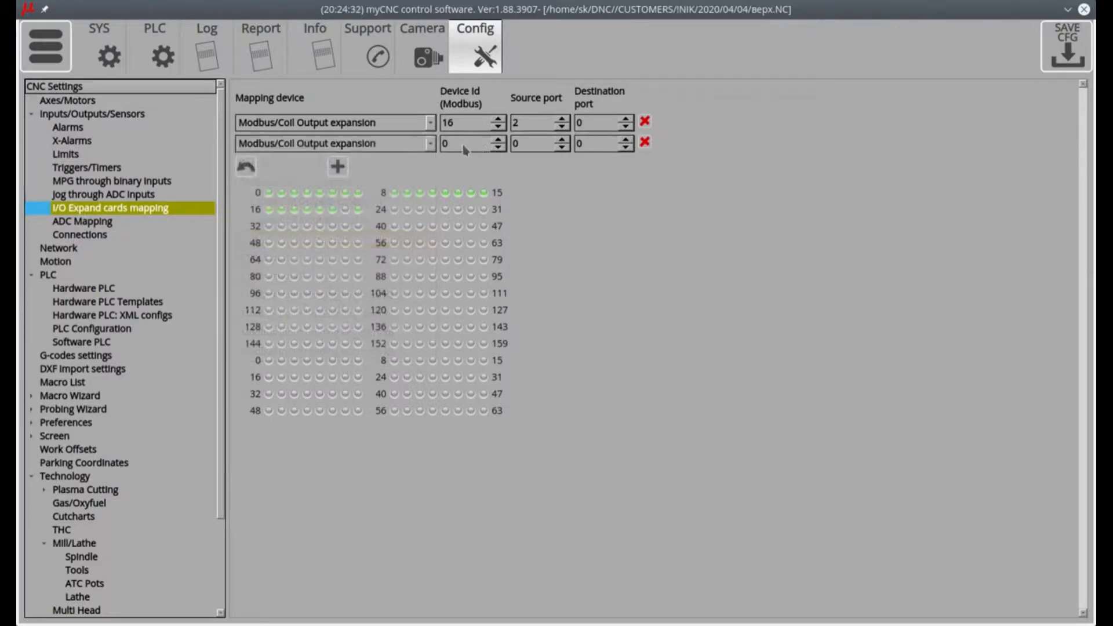
drag(462, 145, 432, 147)
text(16)
drag(529, 144, 506, 147)
key(Tab)
drag(585, 144, 571, 143)
click(1075, 43)
Return to the diagnostics screen and switch on binary outputs 24 through 31.
click(47, 49)
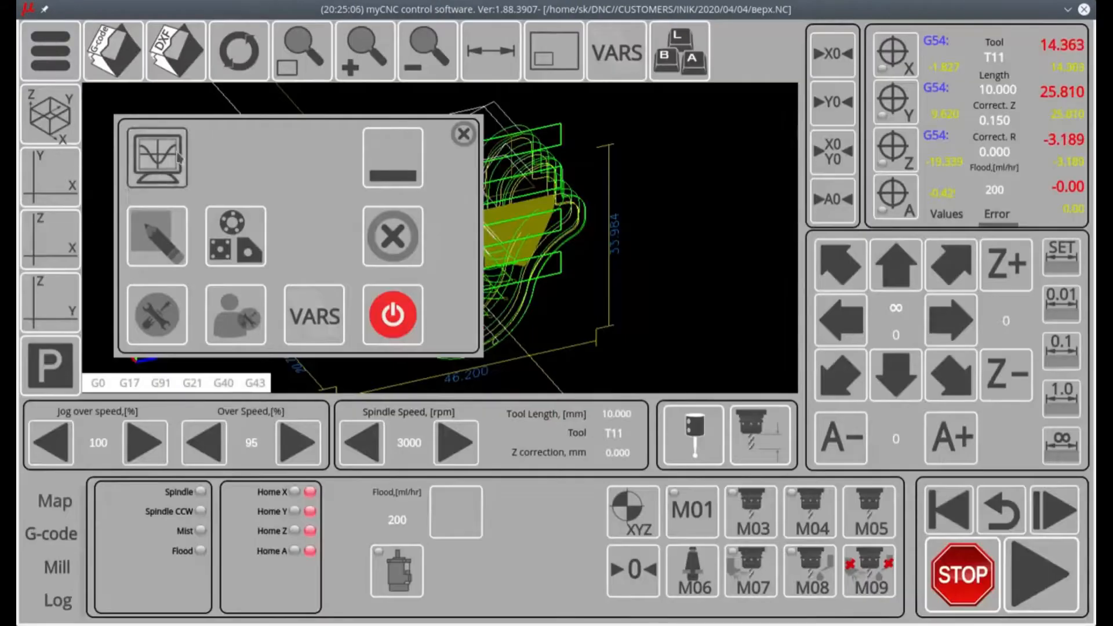
click(157, 157)
click(220, 349)
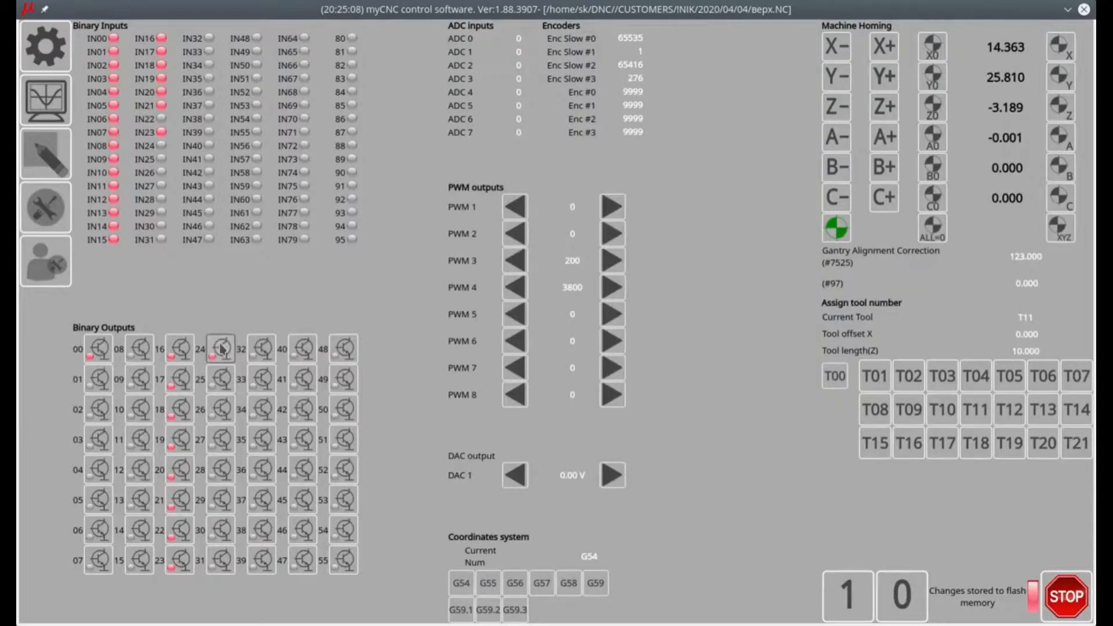
click(220, 381)
click(221, 410)
click(220, 441)
click(221, 470)
click(216, 502)
click(219, 531)
click(220, 560)
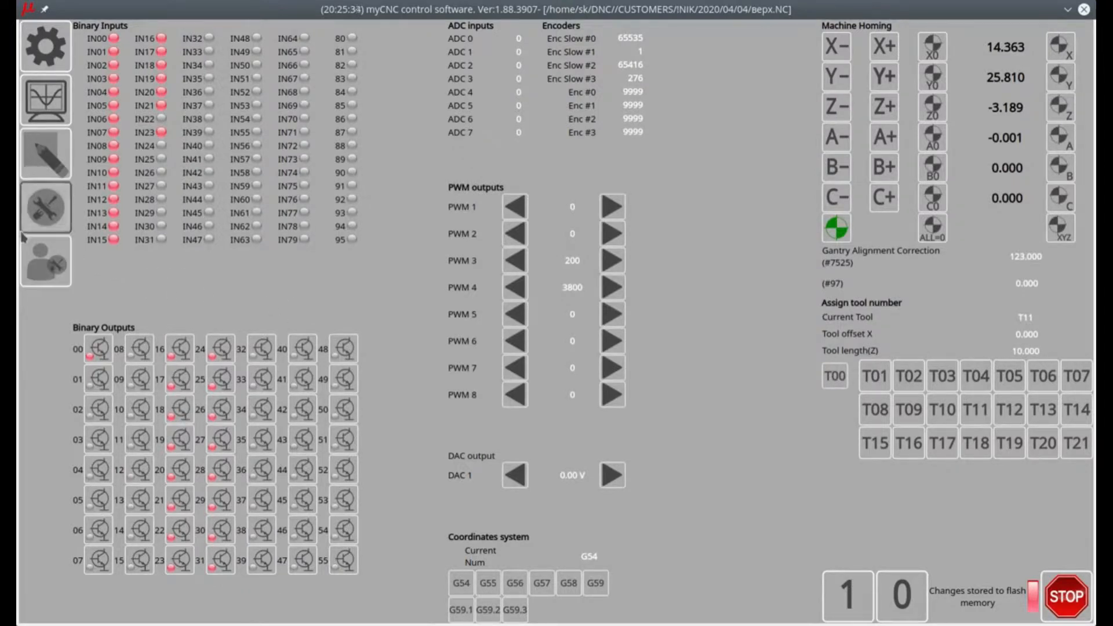
Open the M409 Hardware PLC source from the configuration and review its timer loop and coil write commands.
click(46, 214)
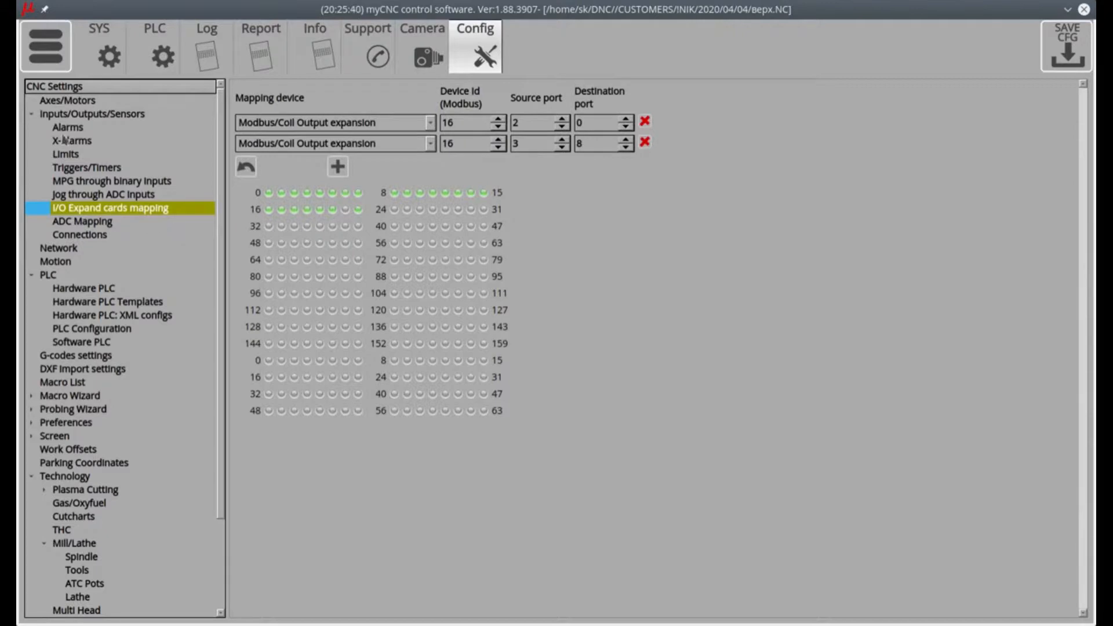
click(42, 56)
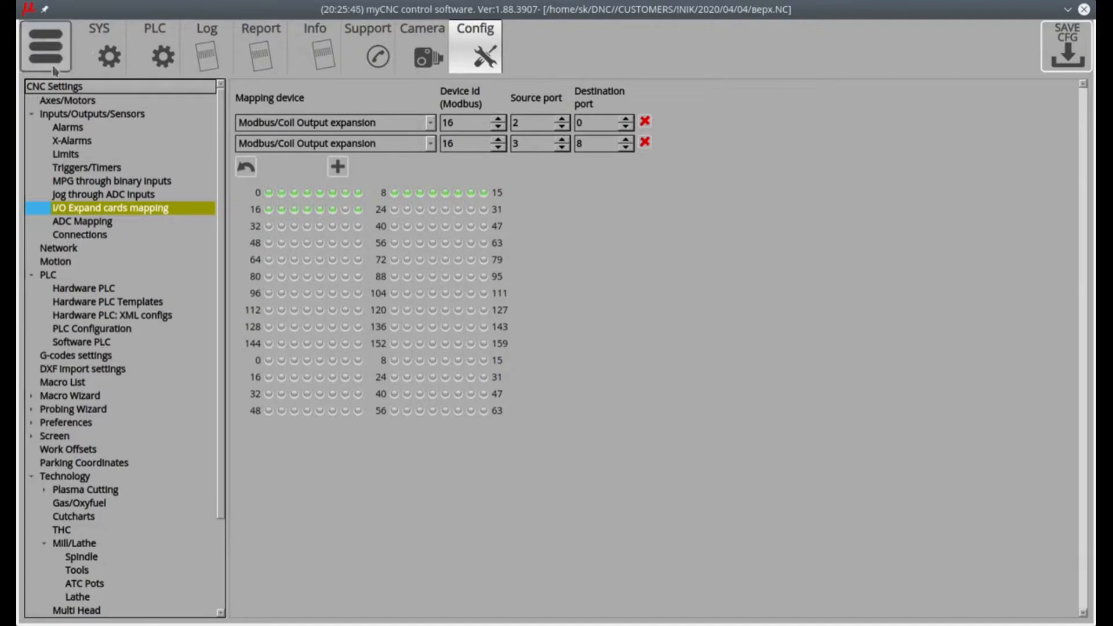
click(77, 290)
scroll(620, 347, down, 5)
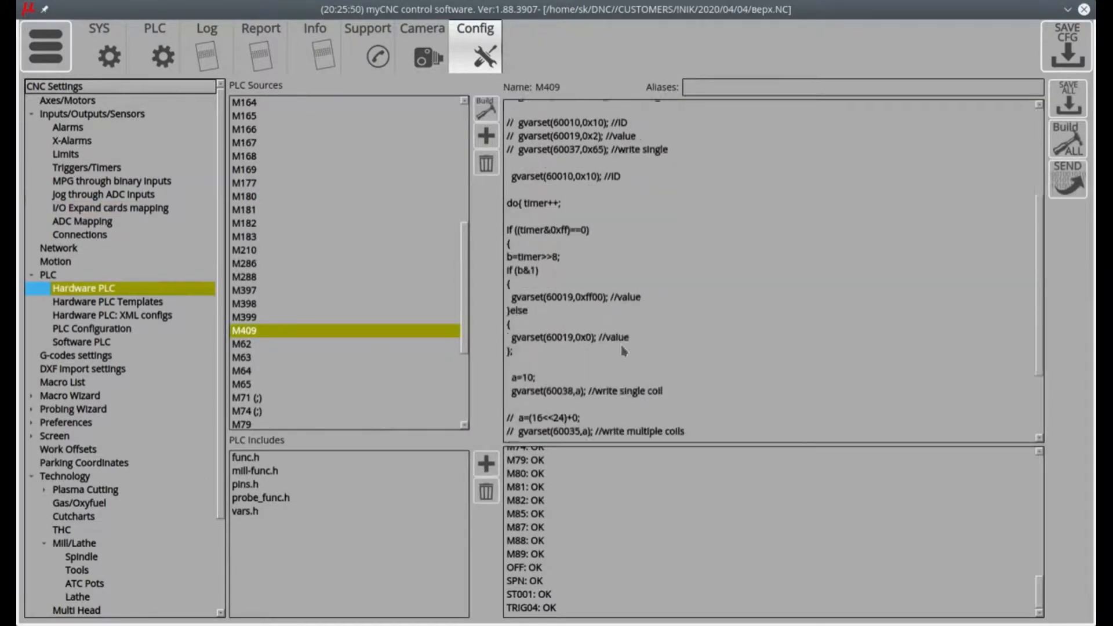
scroll(621, 351, up, 3)
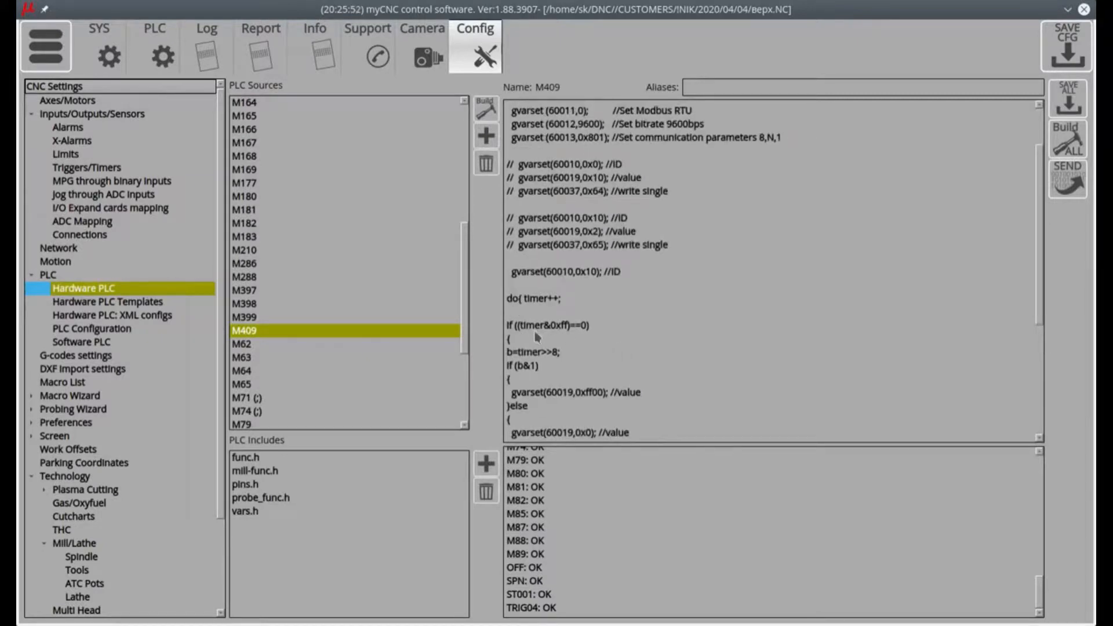
scroll(537, 337, down, 5)
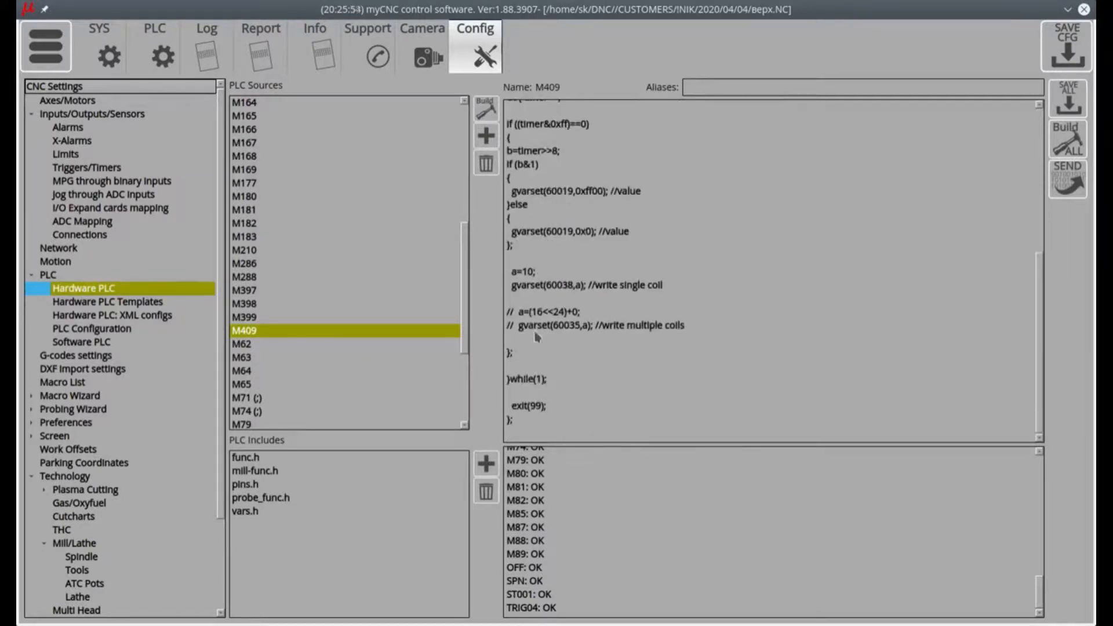
scroll(537, 337, up, 3)
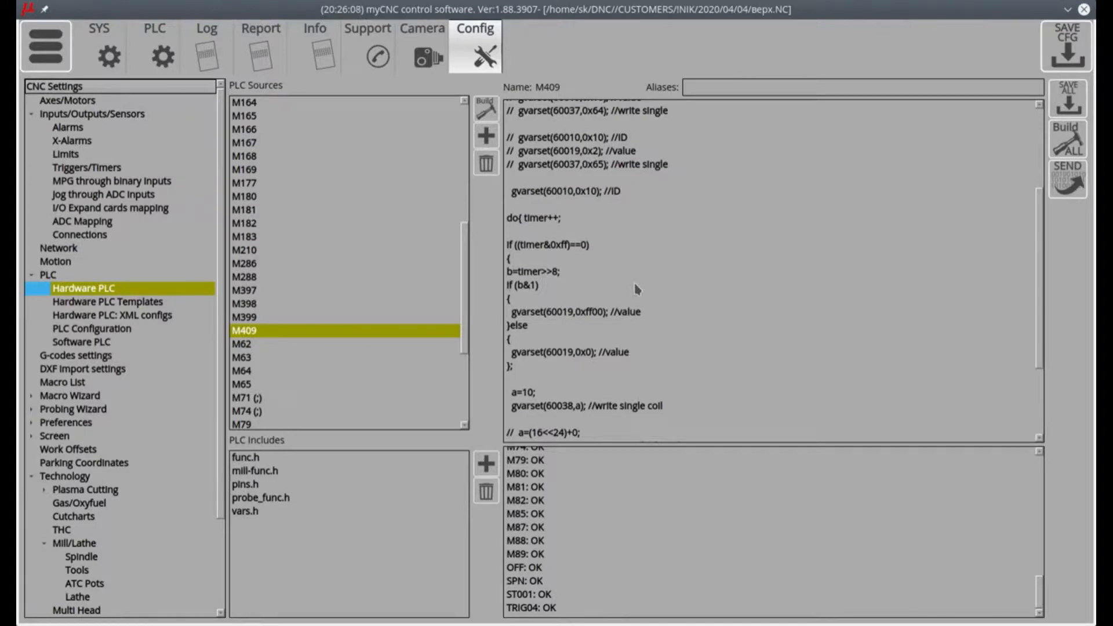
Comment out the gvarset(60019,0xff00) and gvarset(60019,0x0) value lines in both branches of M409's if (b&1) condition.
text(//)
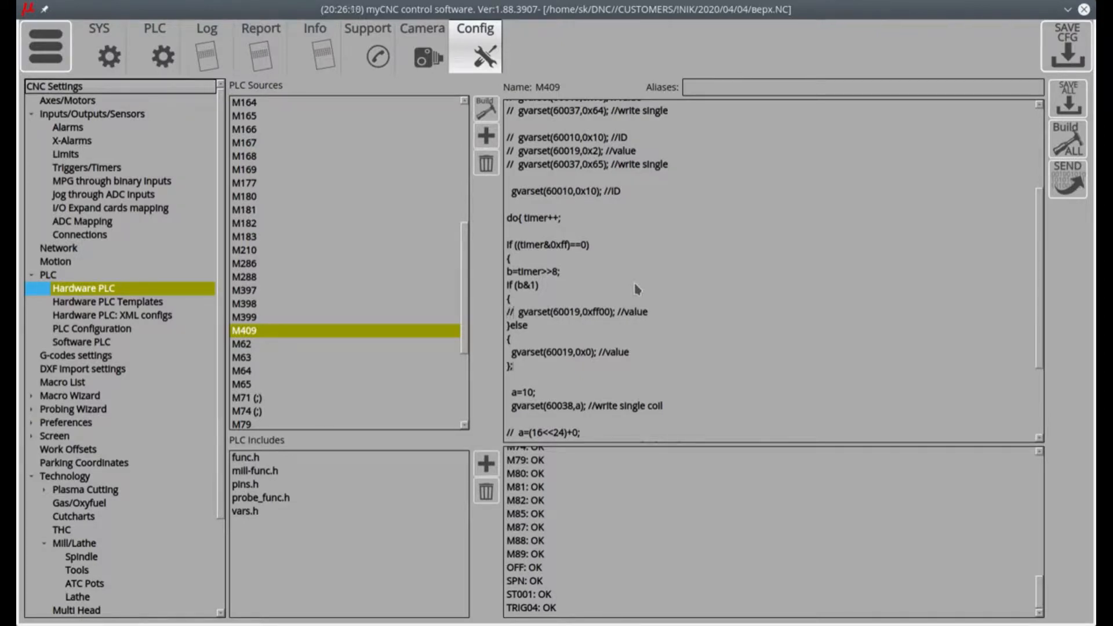
key(Down)
key(Down)
key(Down)
key(Home)
text(//)
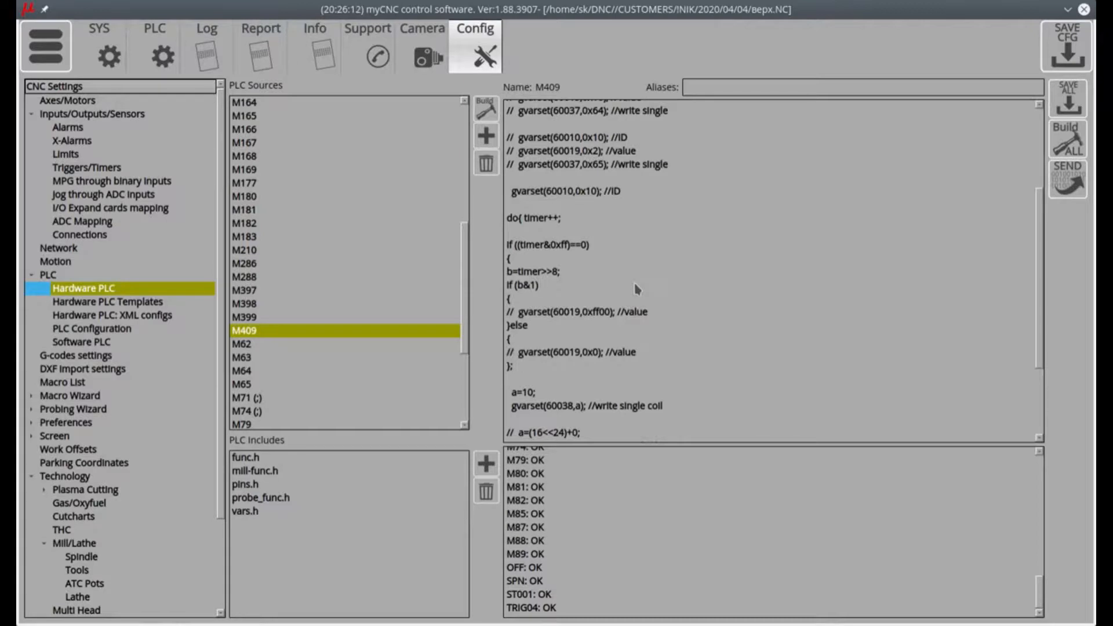
Comment out the a=10 assignment and the gvarset(60038,a) single coil write in M409.
key(Down)
key(Down)
key(Down)
key(Home)
text(//)
key(Down)
key(Home)
text(//)
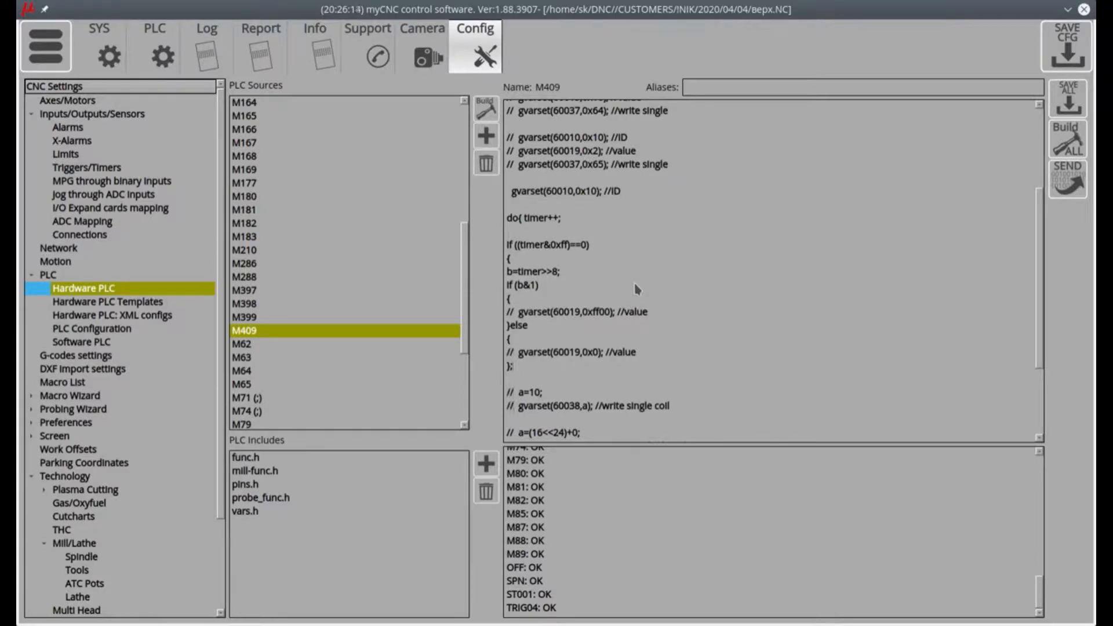
Add portset(23); to the if branch and portcler(23); to the else branch of M409, and build all PLC sources.
key(Return)
text(portset(23);)
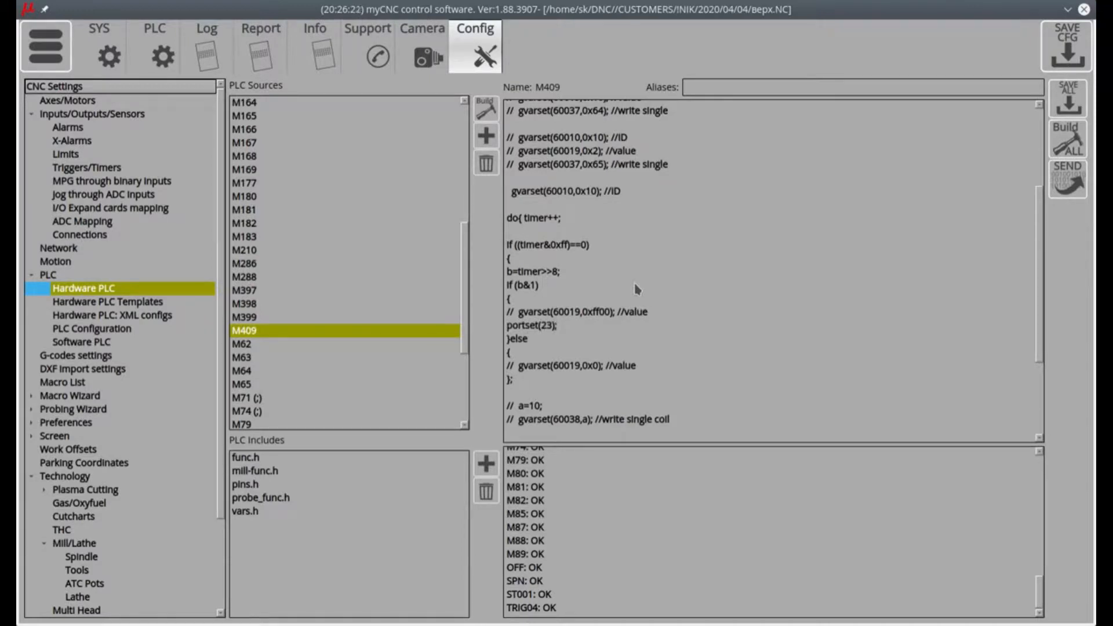
key(Return)
text(portcler(23);)
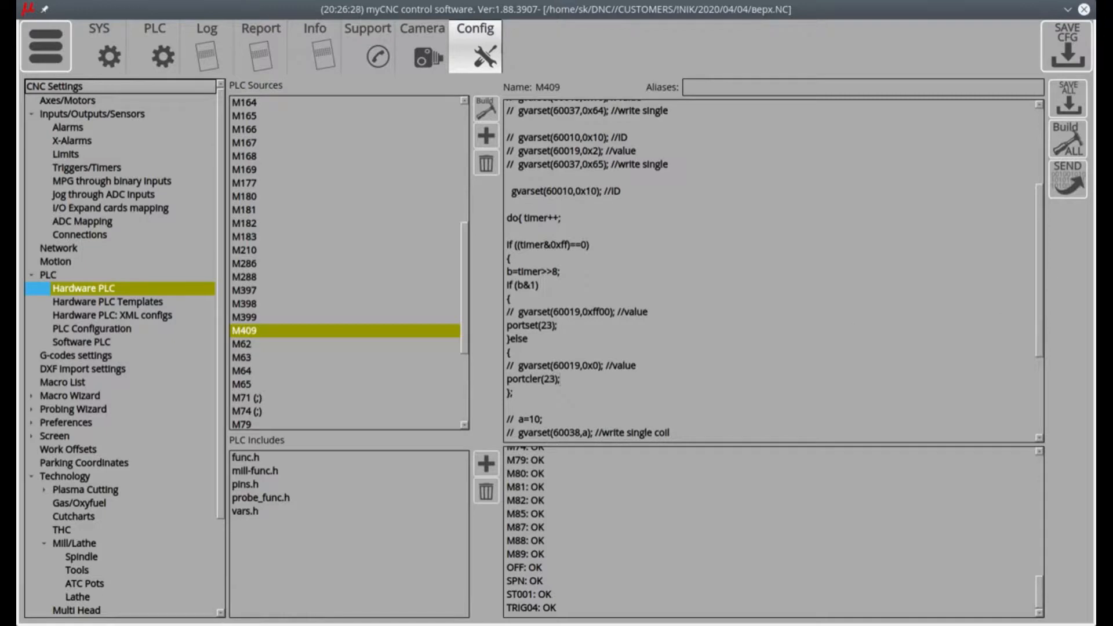
click(1074, 139)
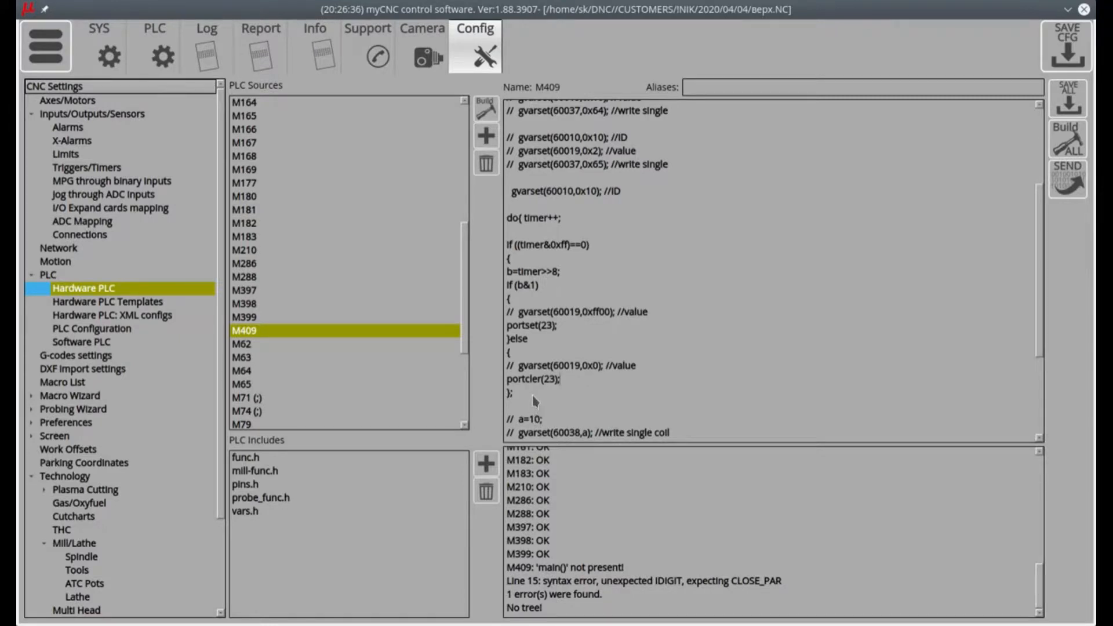
Correct the misspelled command in M409's else branch to portclr(23);, rebuild all PLC sources and send them to the controller.
click(534, 377)
key(Delete)
click(1069, 136)
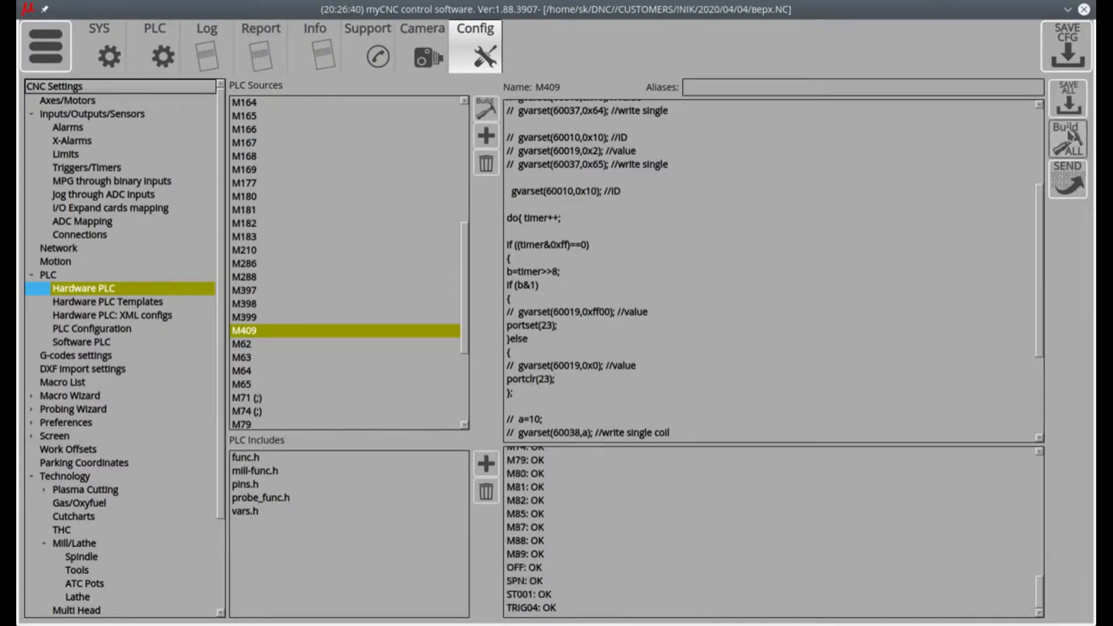
click(1072, 192)
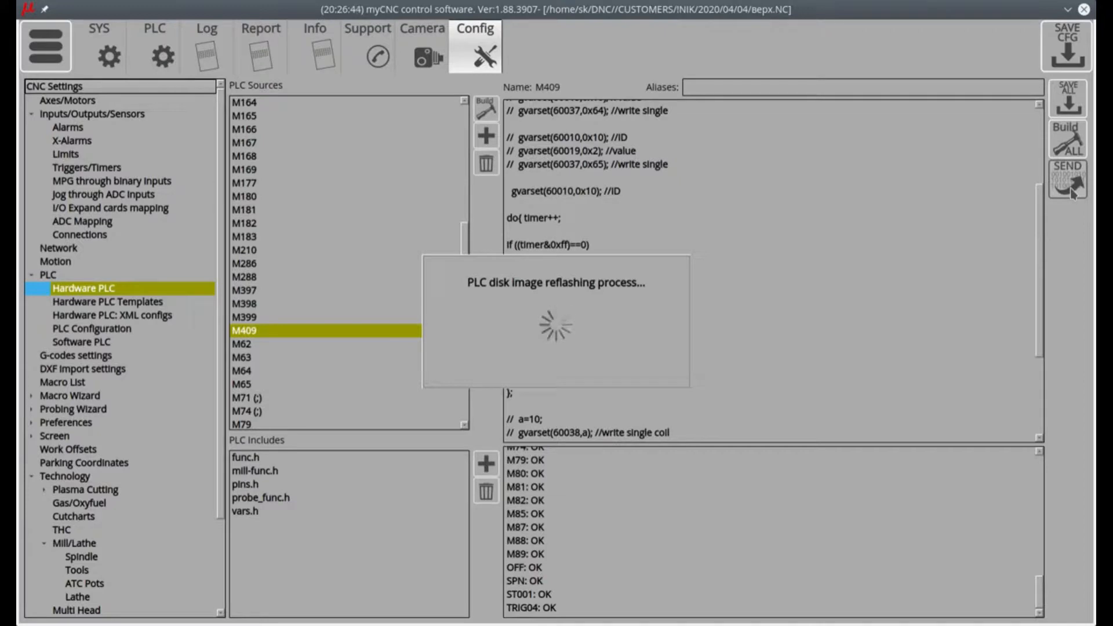
Reopen the configuration from the main screen and review the M409 source from its Modbus setup through the timer loop.
click(45, 47)
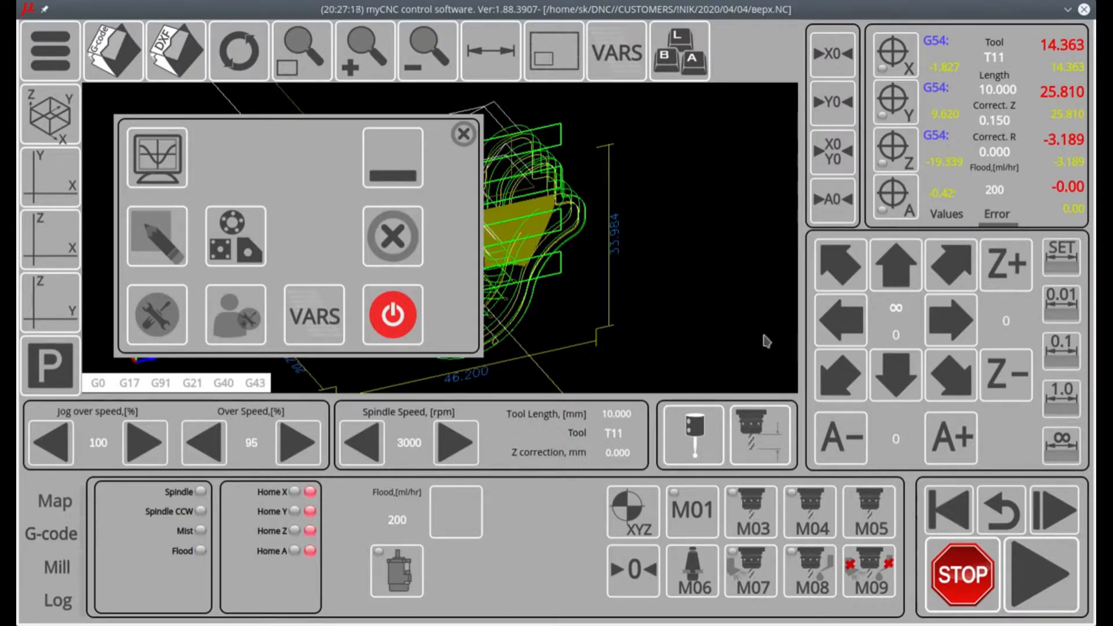
click(156, 314)
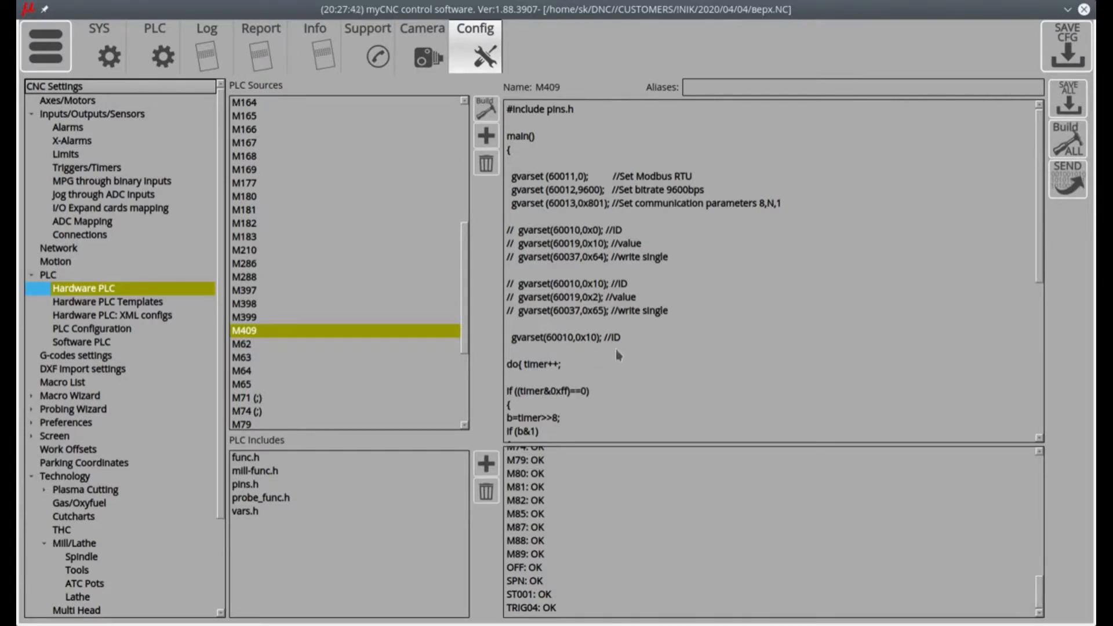
scroll(622, 349, down, 7)
scroll(622, 349, up, 7)
scroll(653, 363, down, 6)
scroll(652, 359, up, 6)
Check the I/O expand cards mapping, and return to the Hardware PLC source of M409 to read it through.
click(84, 210)
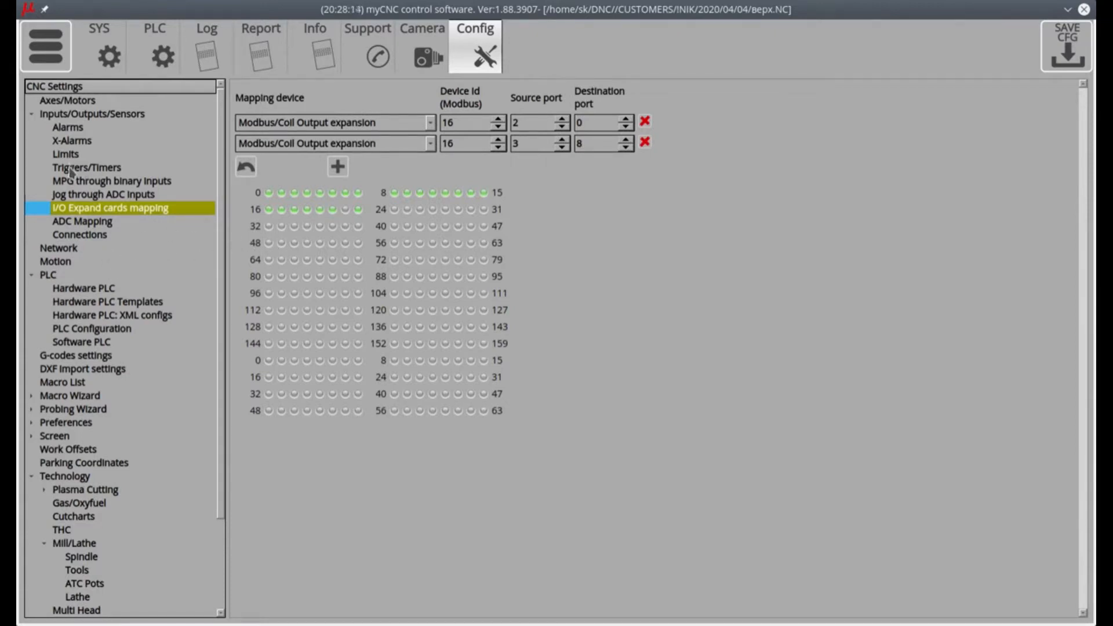
click(63, 294)
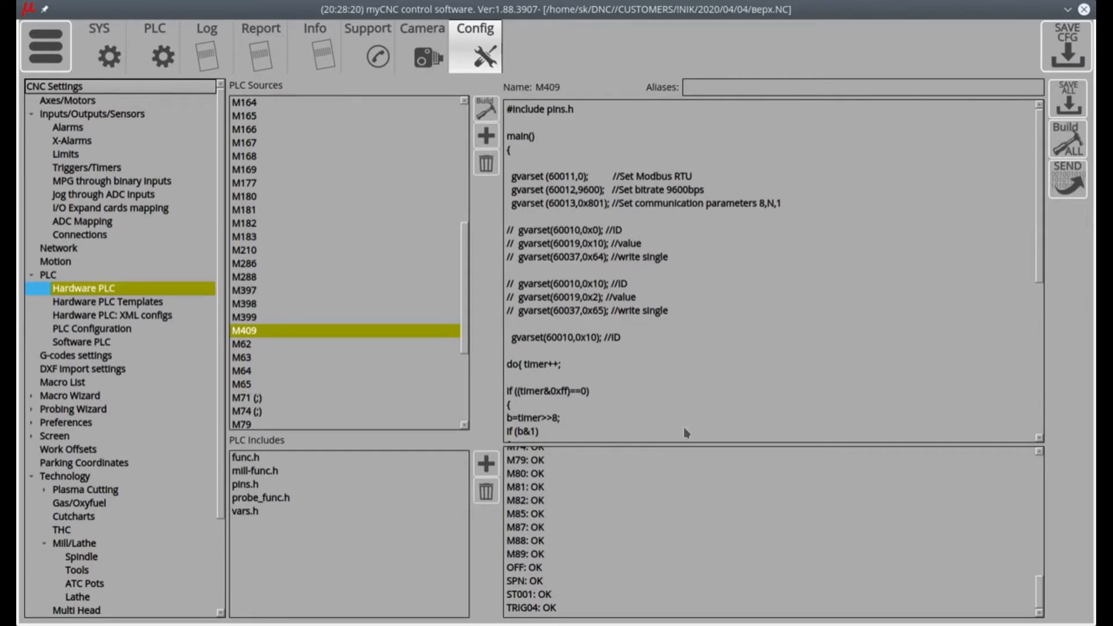
scroll(732, 303, down, 2)
scroll(731, 301, down, 6)
scroll(732, 301, up, 7)
Delete the whole do-while timer loop and the uncommented gvarset(60010,0x10) ID line above it from M409.
scroll(730, 298, down, 3)
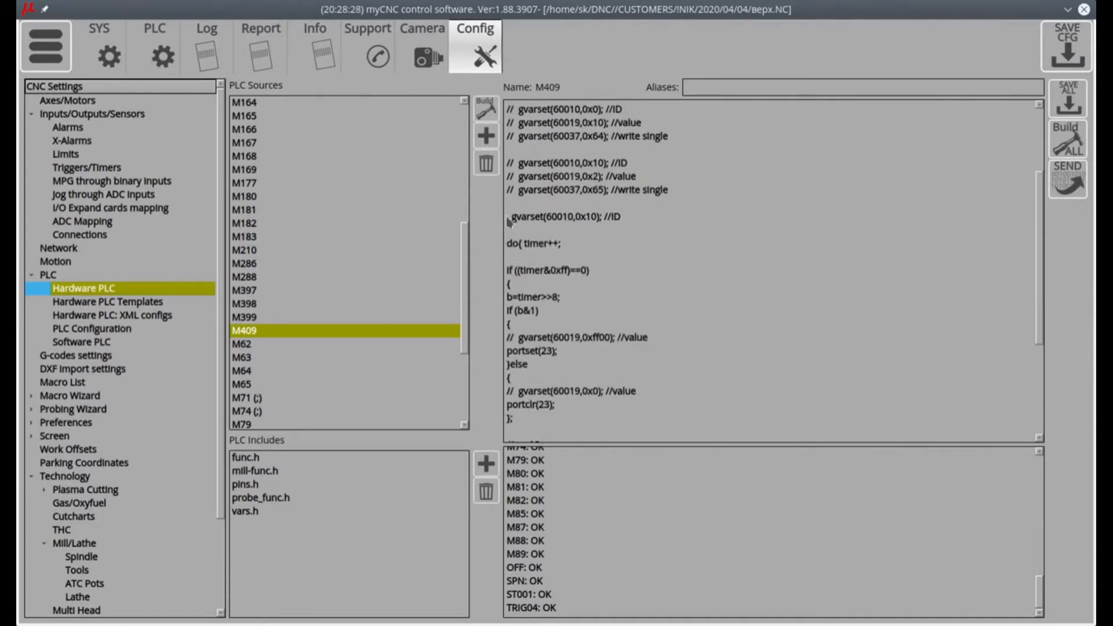
drag(510, 224, 605, 403)
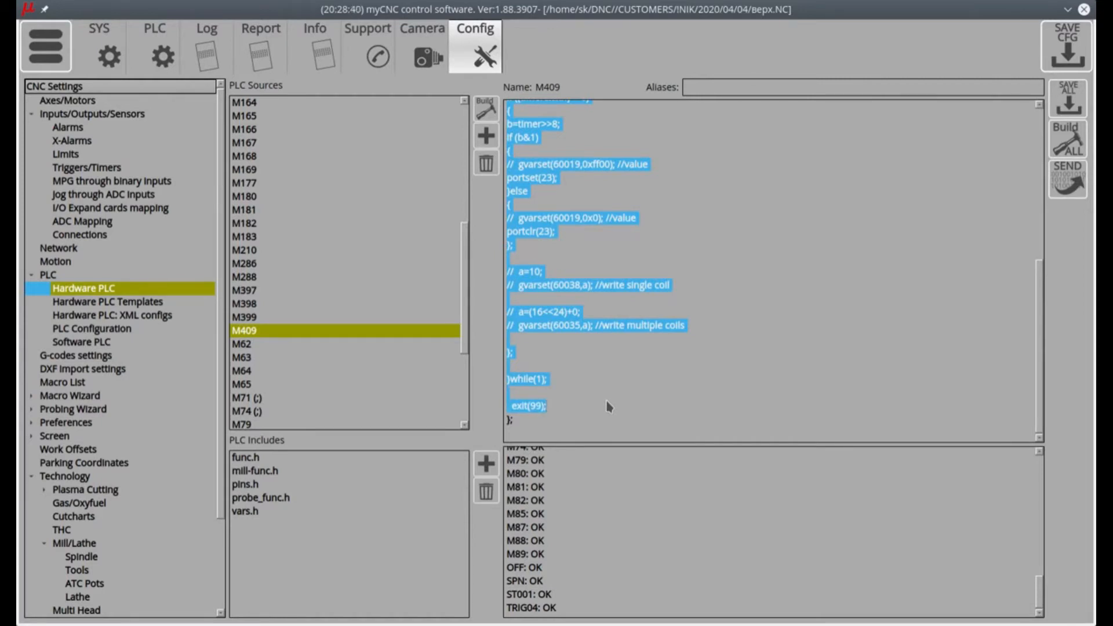
drag(509, 394, 509, 213)
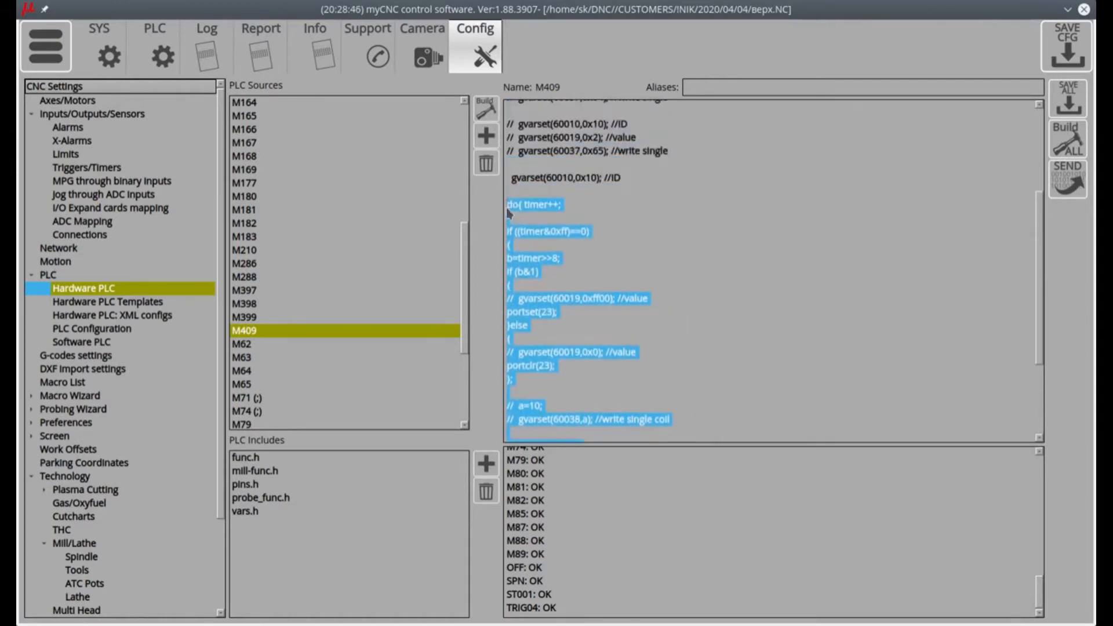
key(Delete)
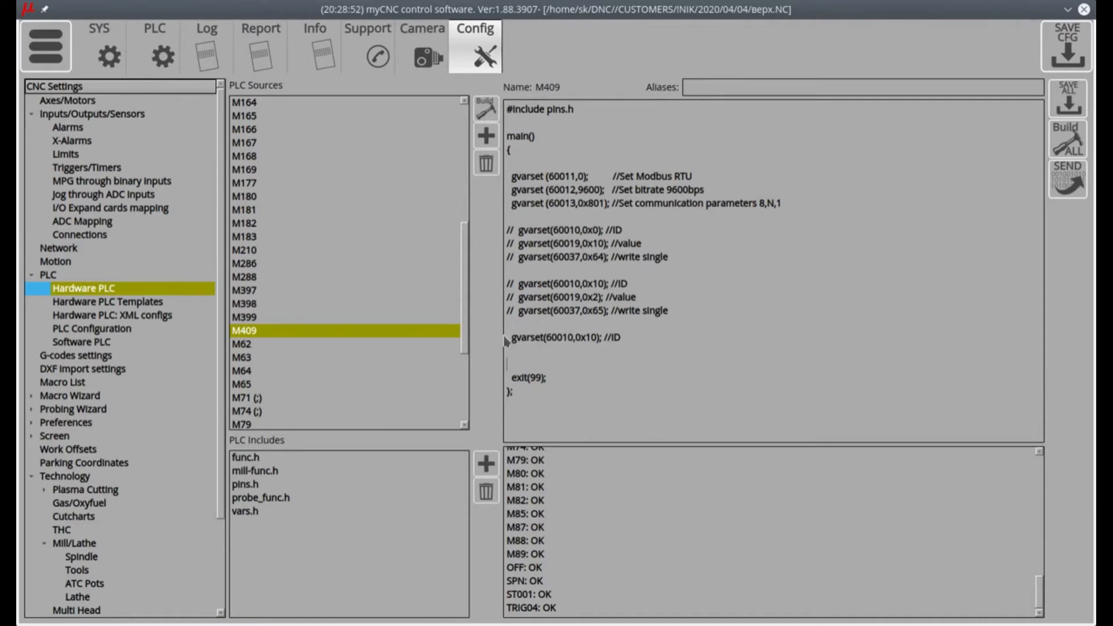
drag(506, 340, 512, 352)
key(Delete)
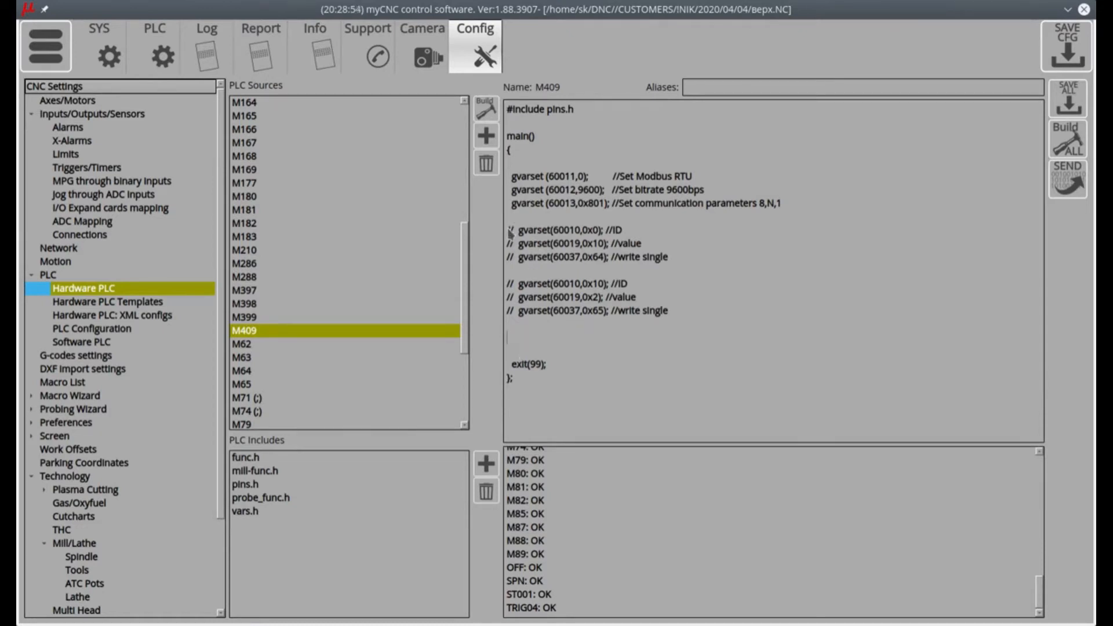
Uncomment the six gvarset lines in M409's two ID, value and write single groups, for registers 0x64 and 0x65.
key(Delete)
key(Delete)
key(Down)
key(Delete)
key(Delete)
key(Down)
key(Delete)
key(Delete)
key(Down)
key(Down)
key(Delete)
key(Delete)
key(Down)
key(Delete)
key(Delete)
key(Down)
key(Delete)
key(Delete)
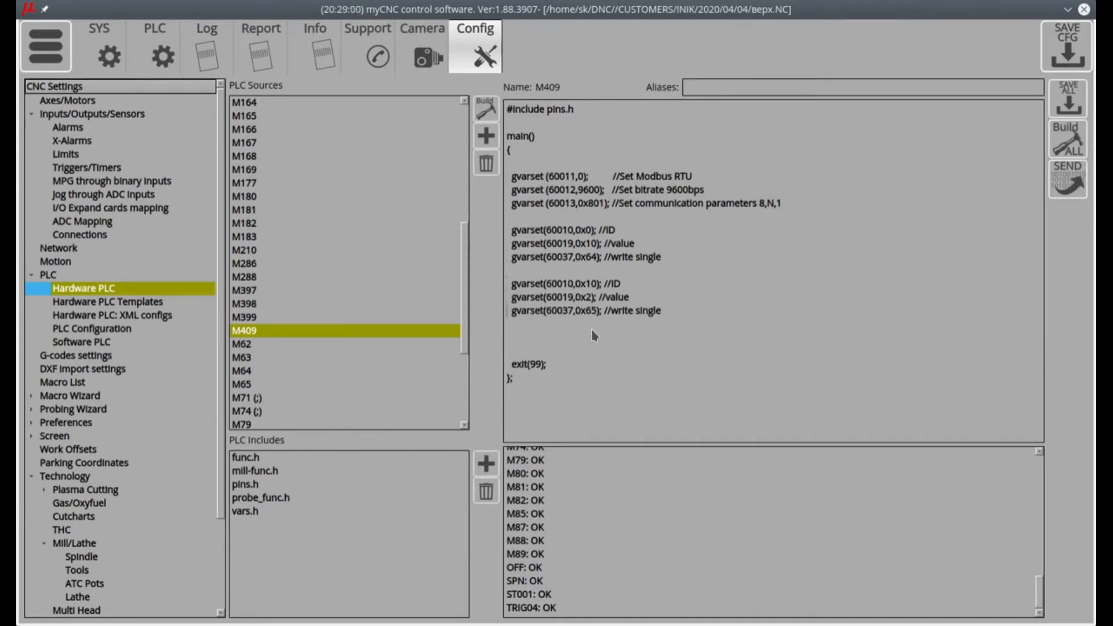
Remove the extra blank lines above exit(99); and the blank line below the opening brace of main() in M409.
key(Down)
key(Delete)
key(Delete)
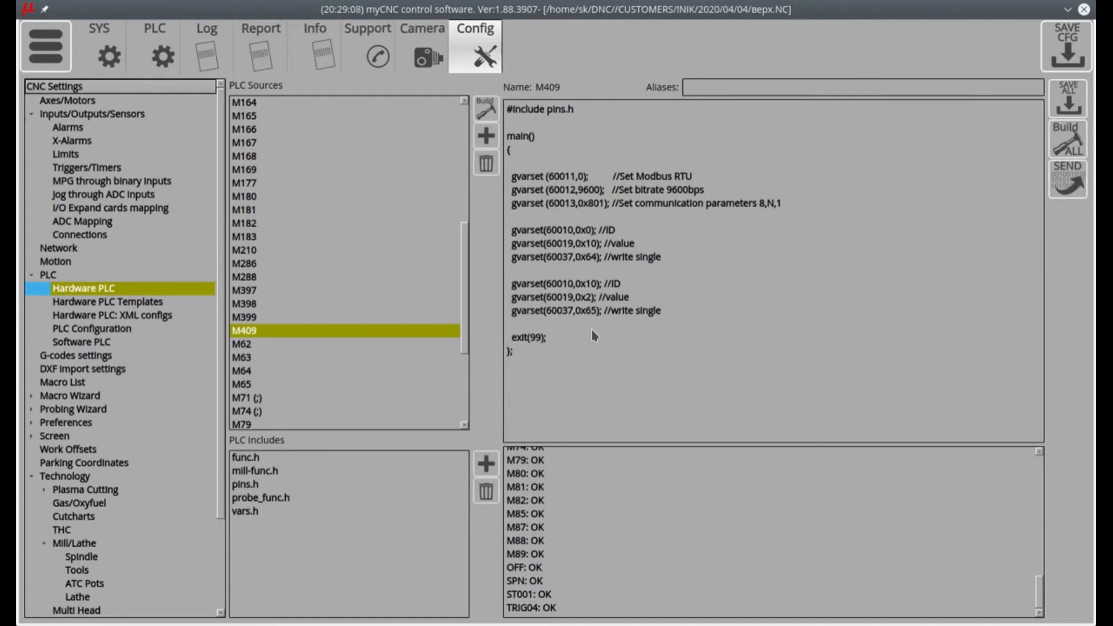
key(Up)
key(Up)
key(Up)
key(Up)
key(Up)
key(Up)
key(Up)
key(Up)
key(BackSpace)
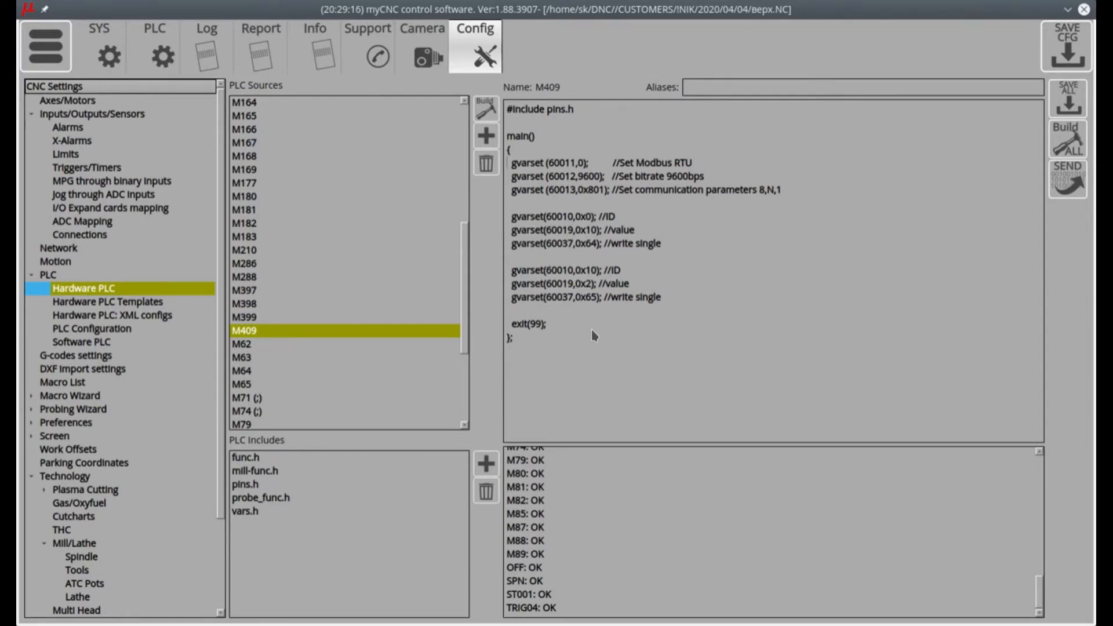
Highlight M409's three Modbus communication setup lines and the first ID, value and write single group to review them.
key(shift+Down)
key(shift+Down)
key(shift+Down)
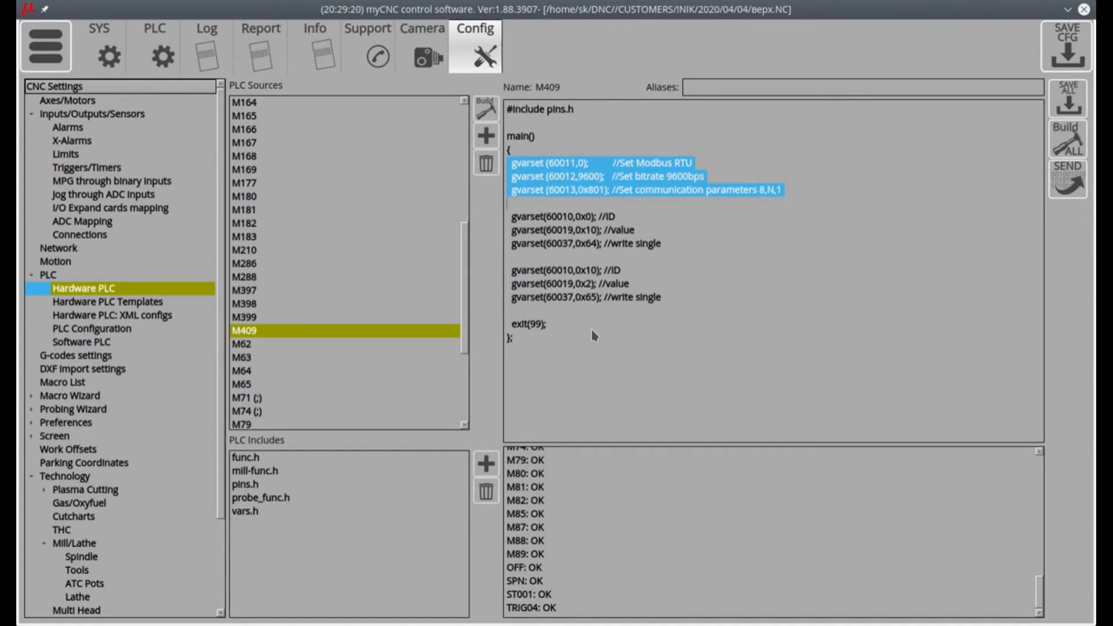
key(Left)
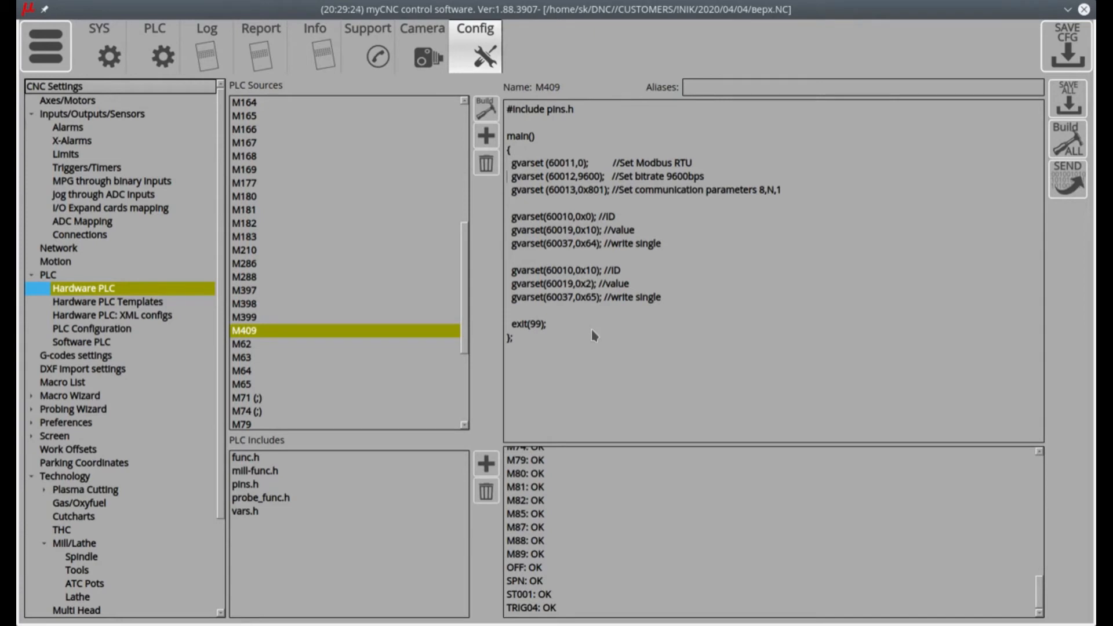
key(shift+Down)
key(shift+Down)
key(shift+Down)
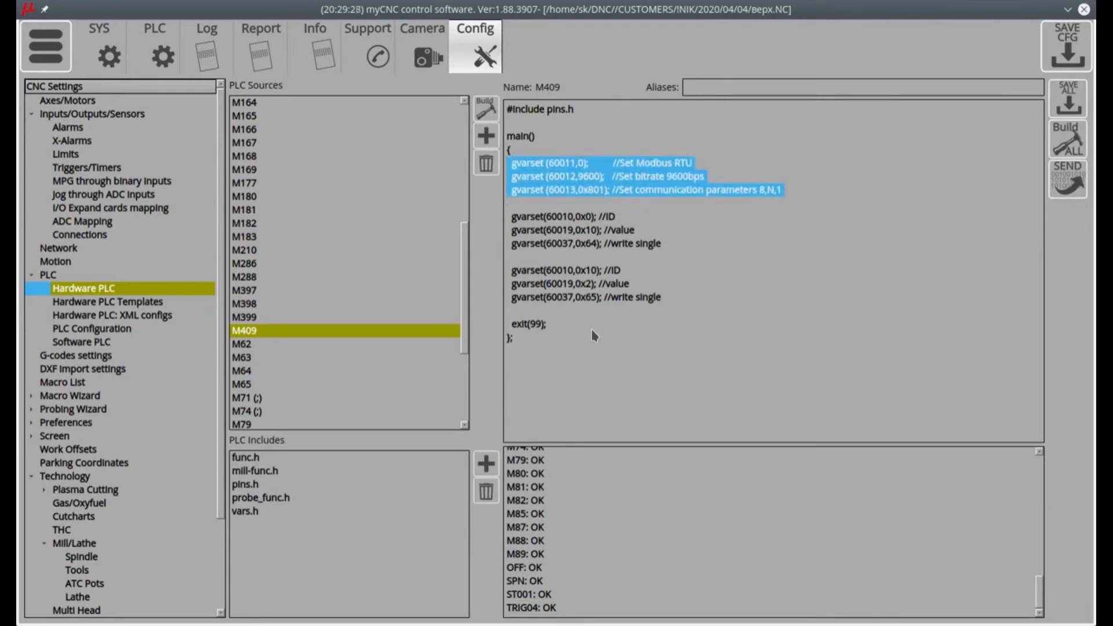
key(Down)
key(shift+Down)
key(shift+Down)
key(shift+Down)
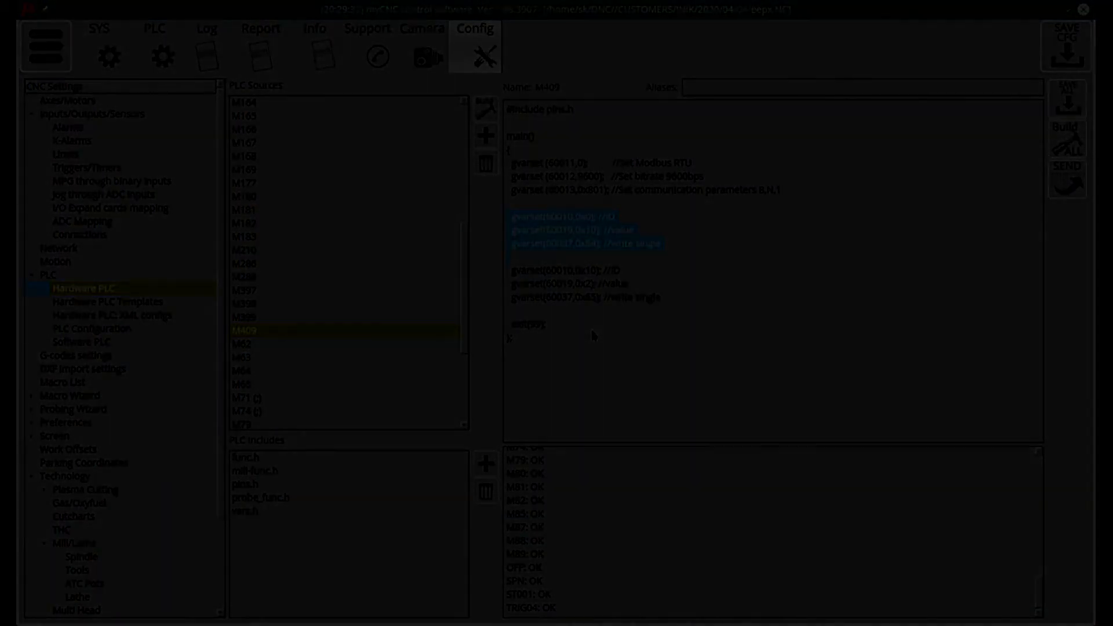